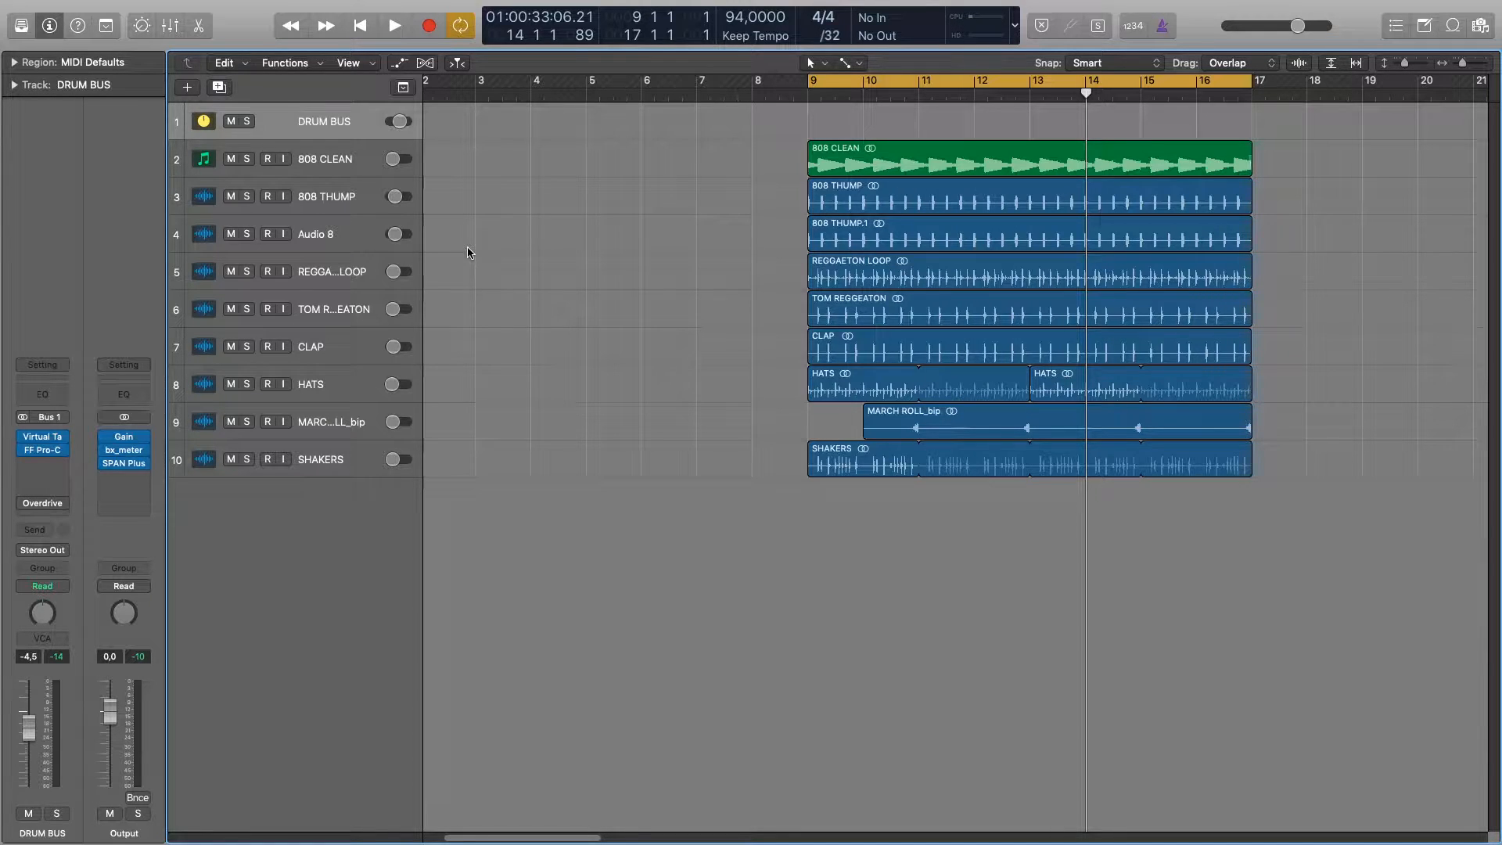
- Inspect the Overdrive settings on the DRUM BUS and play back the full drum arrangement
click(47, 504)
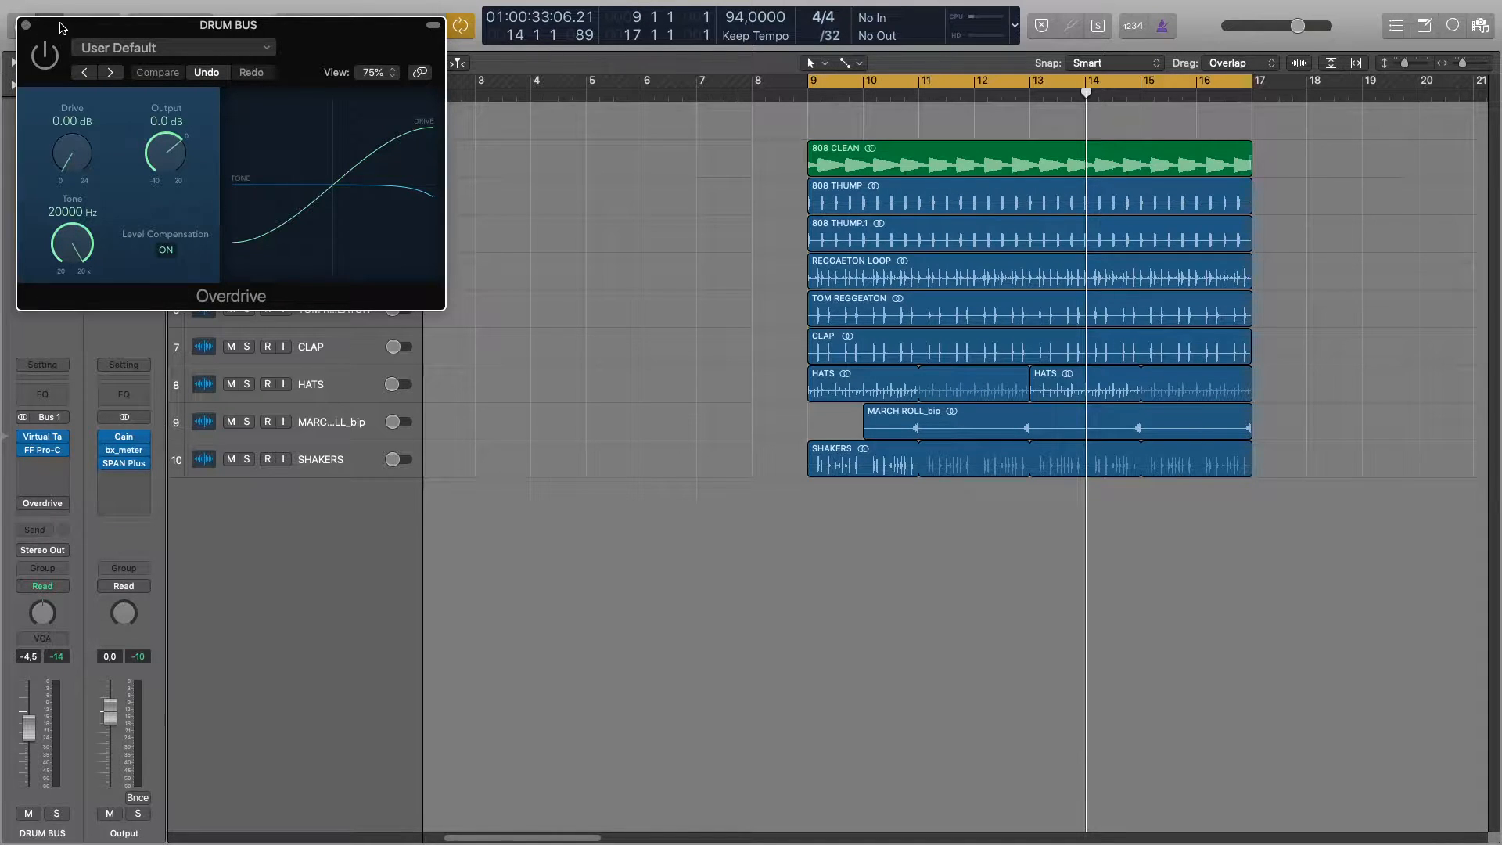
drag(63, 26, 267, 265)
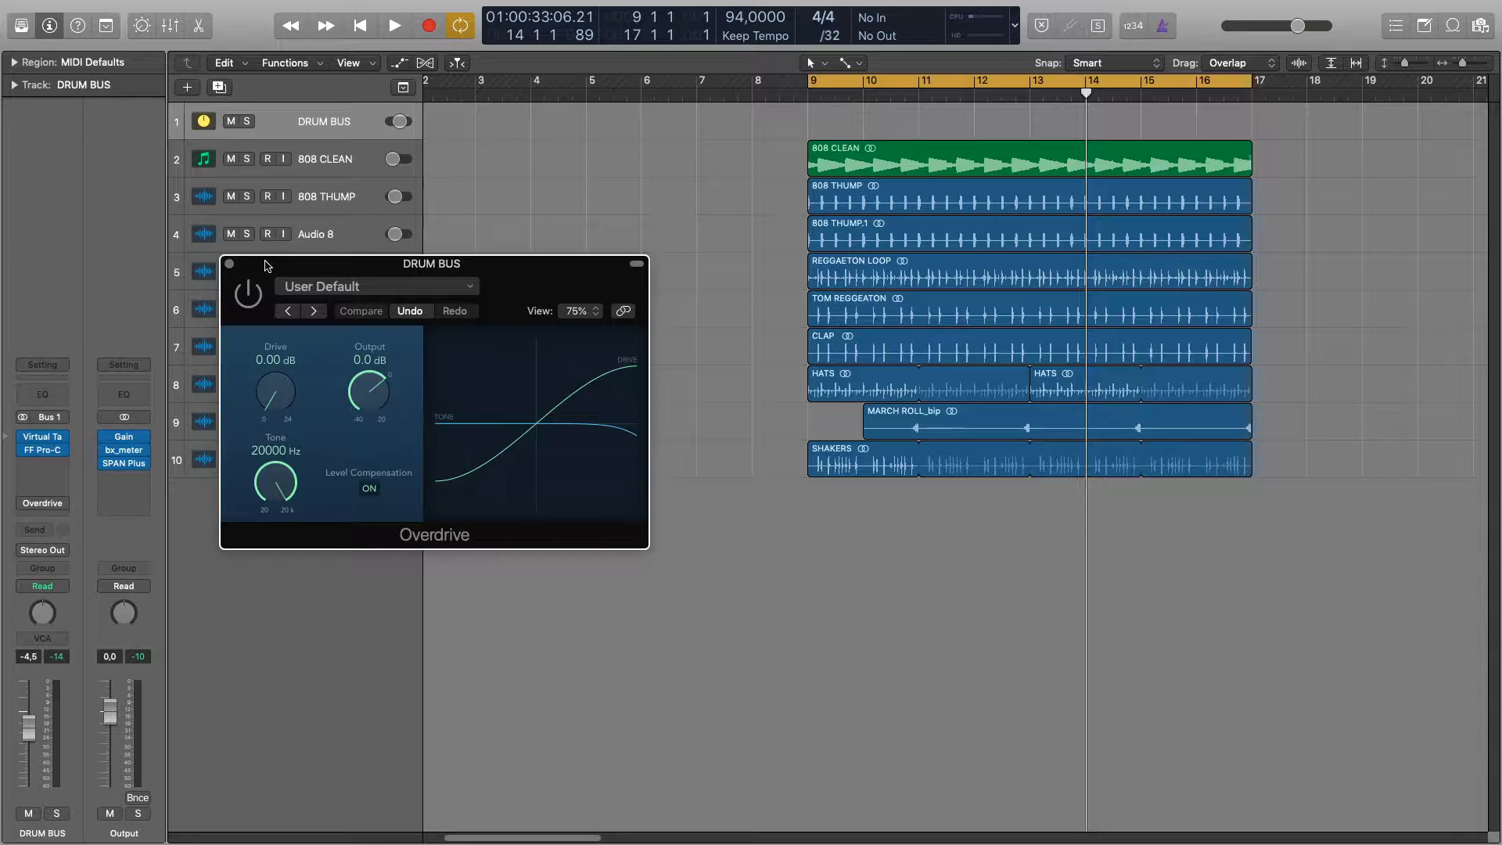
click(229, 264)
key(space)
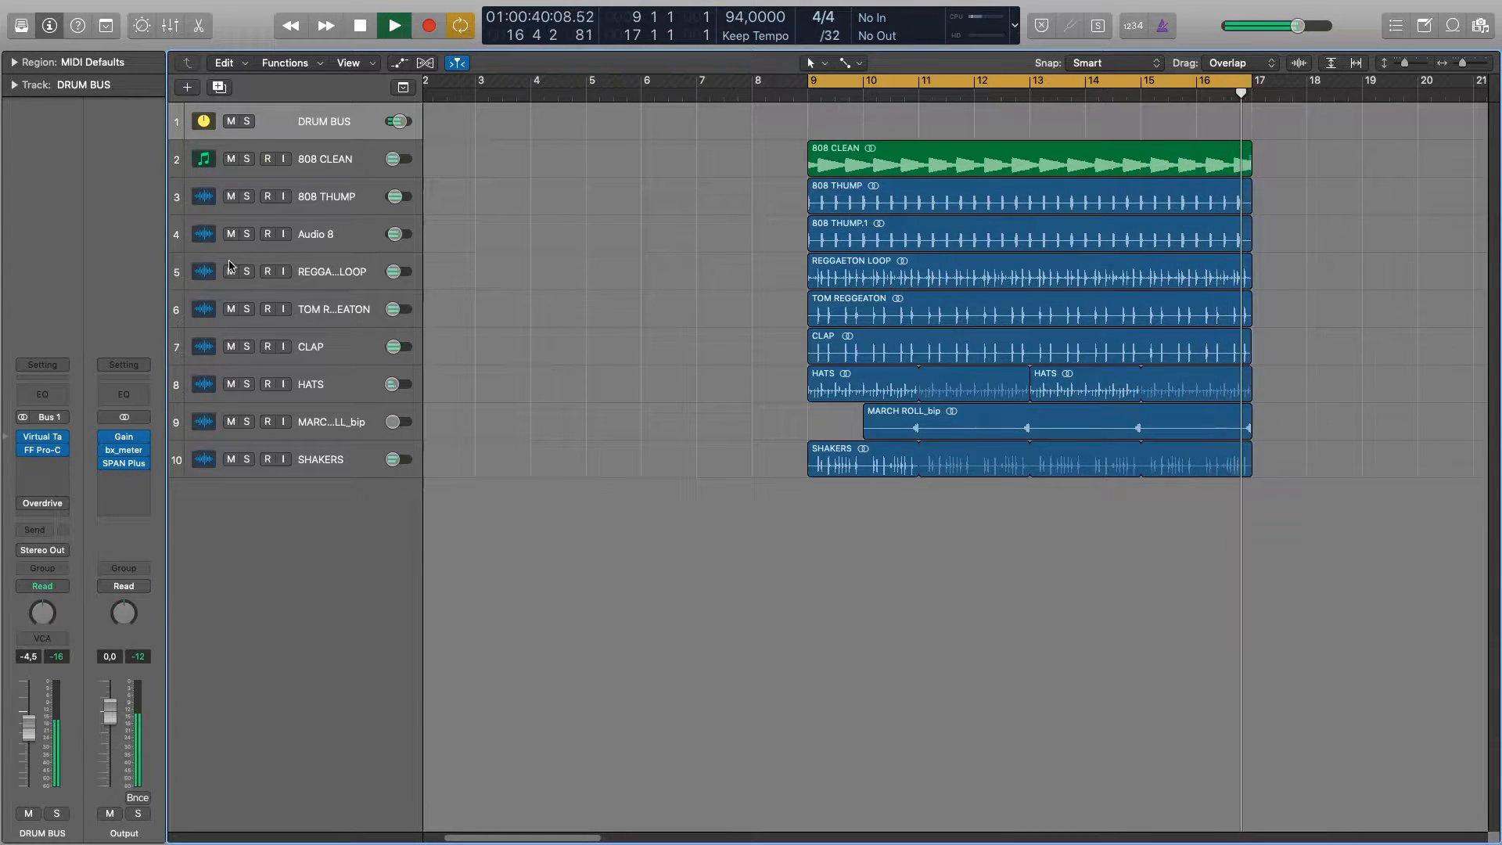
key(space)
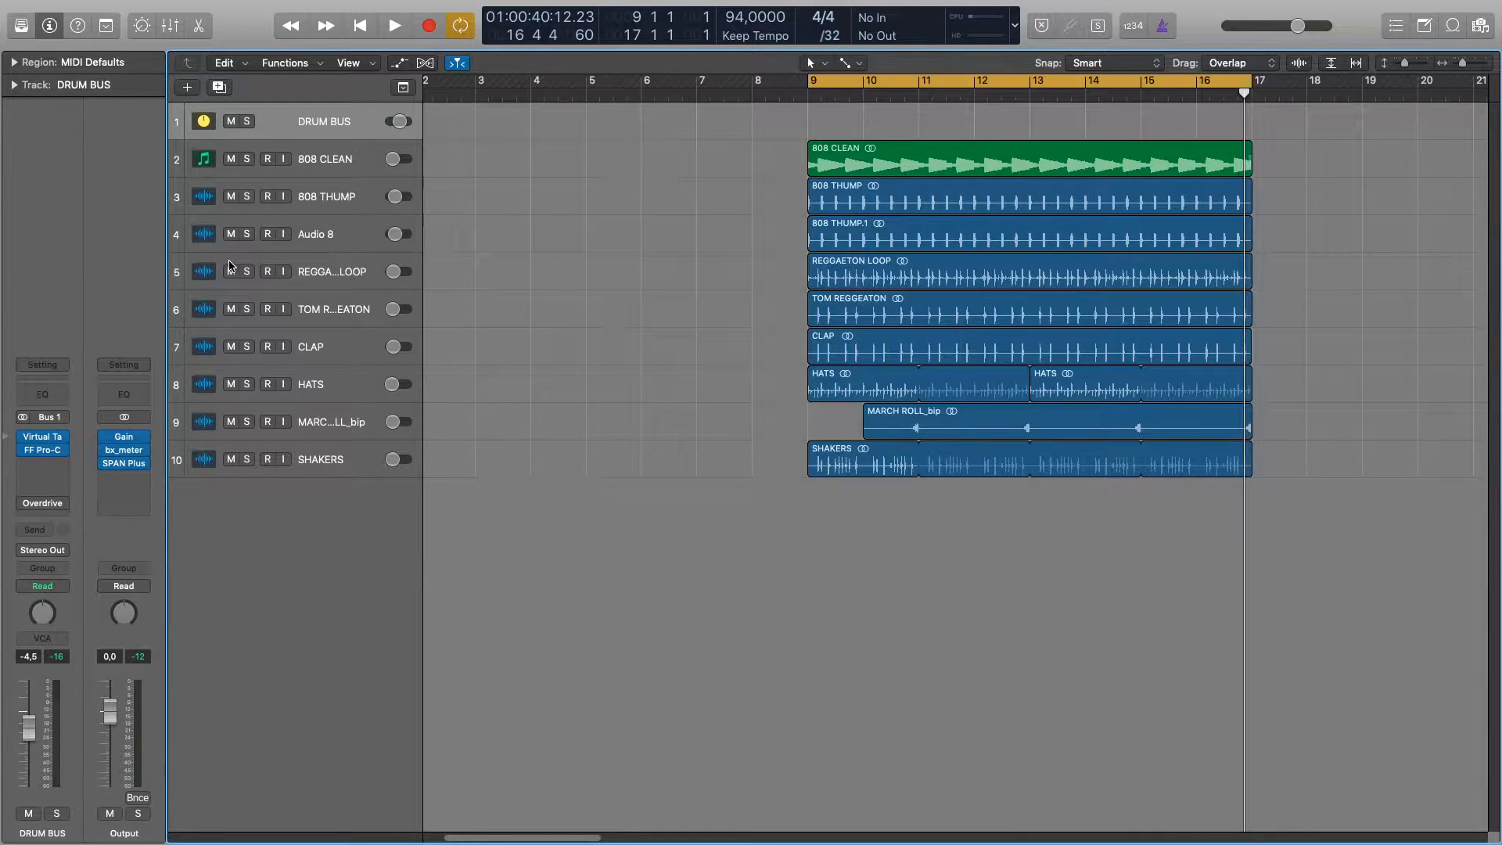
- Review the insert chains from 808 CLEAN to REGGAETON LOOP, and inspect the Pro-Q 3 curve on REGGAETON LOOP
click(318, 159)
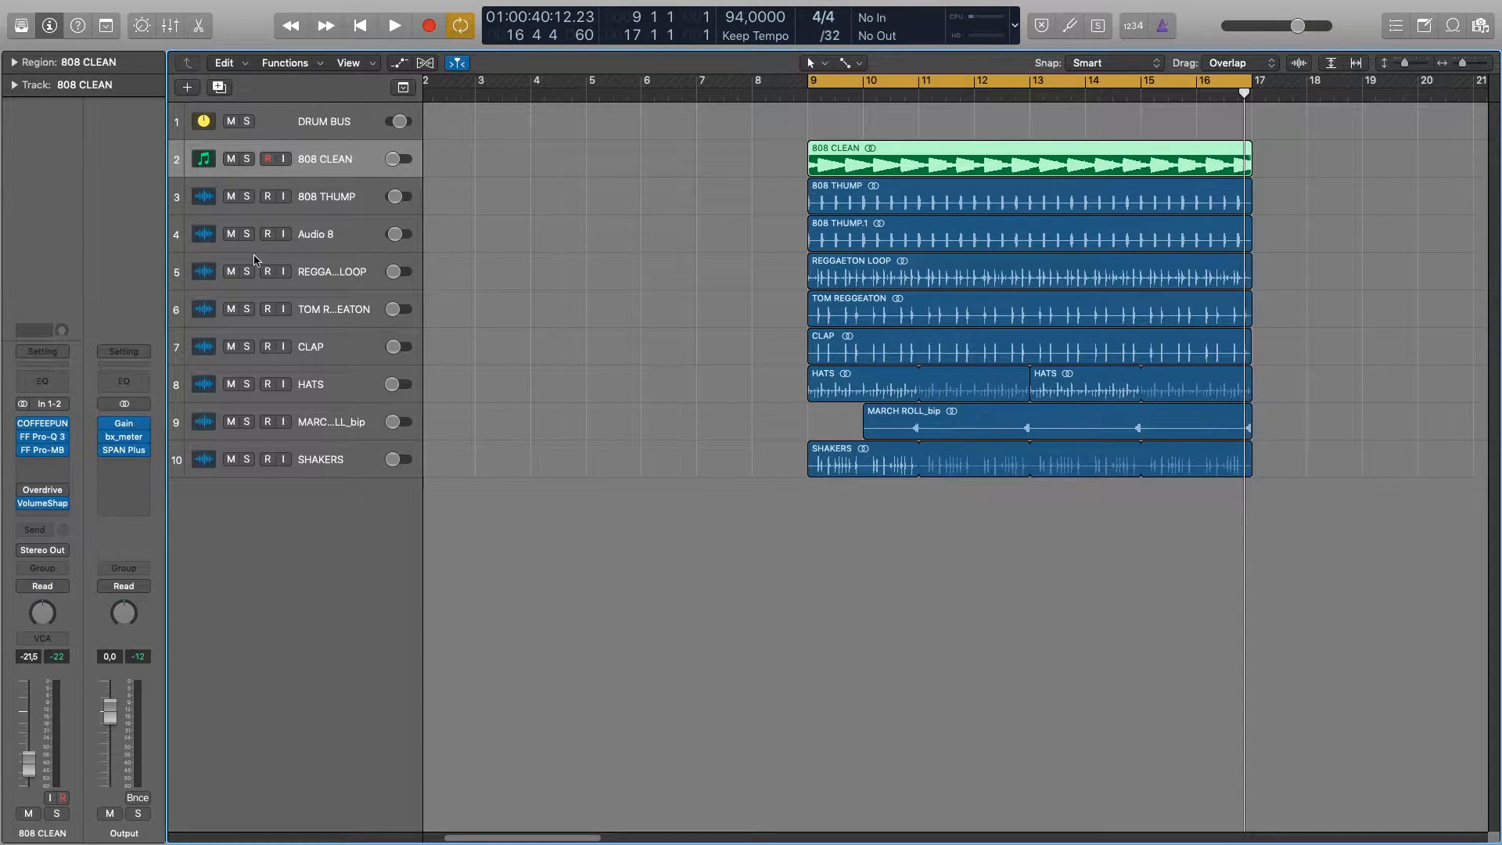
click(298, 205)
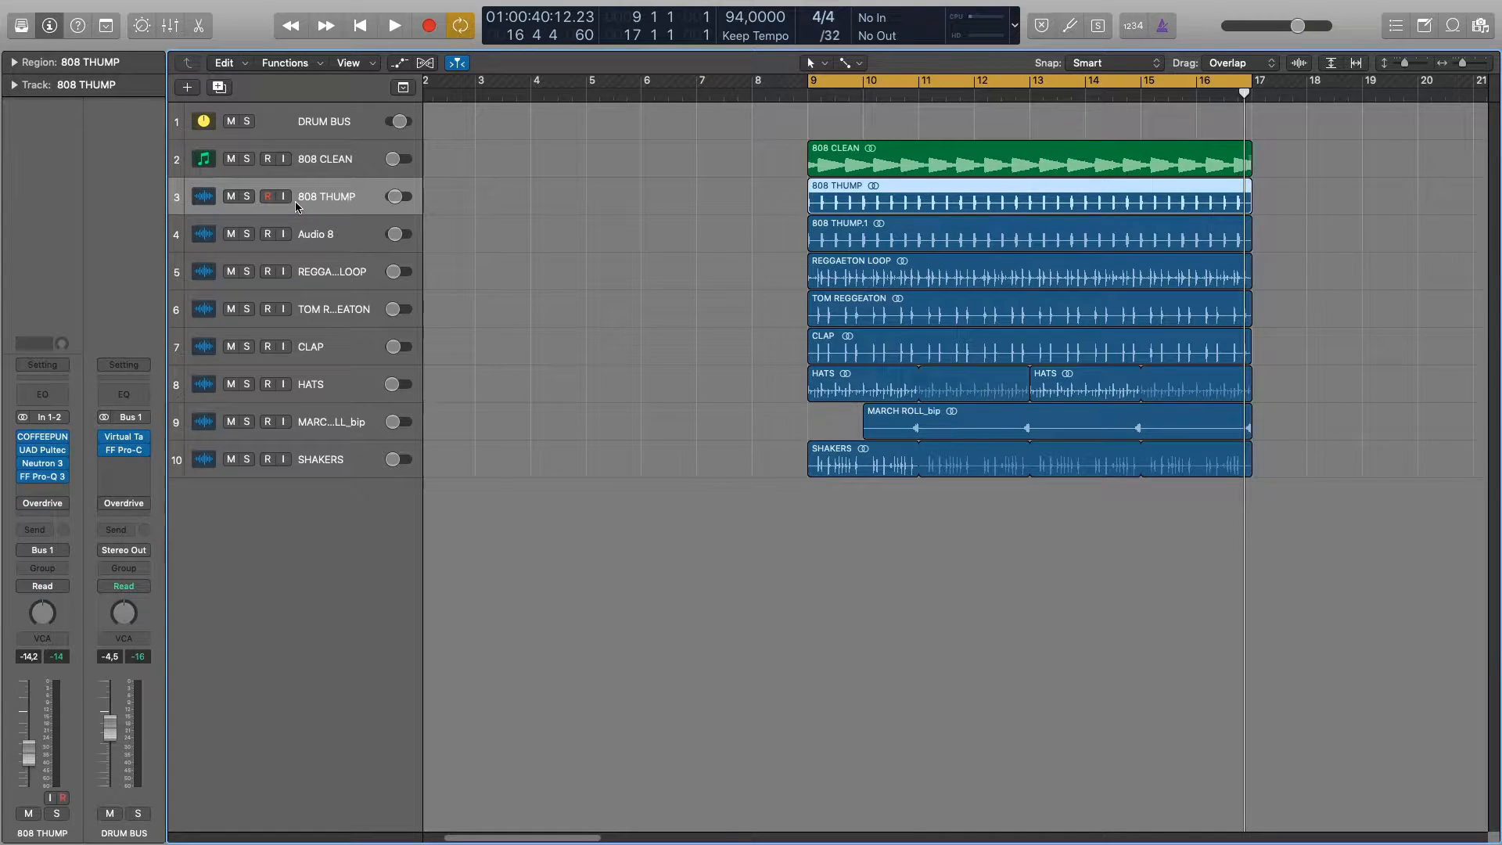
key(Down)
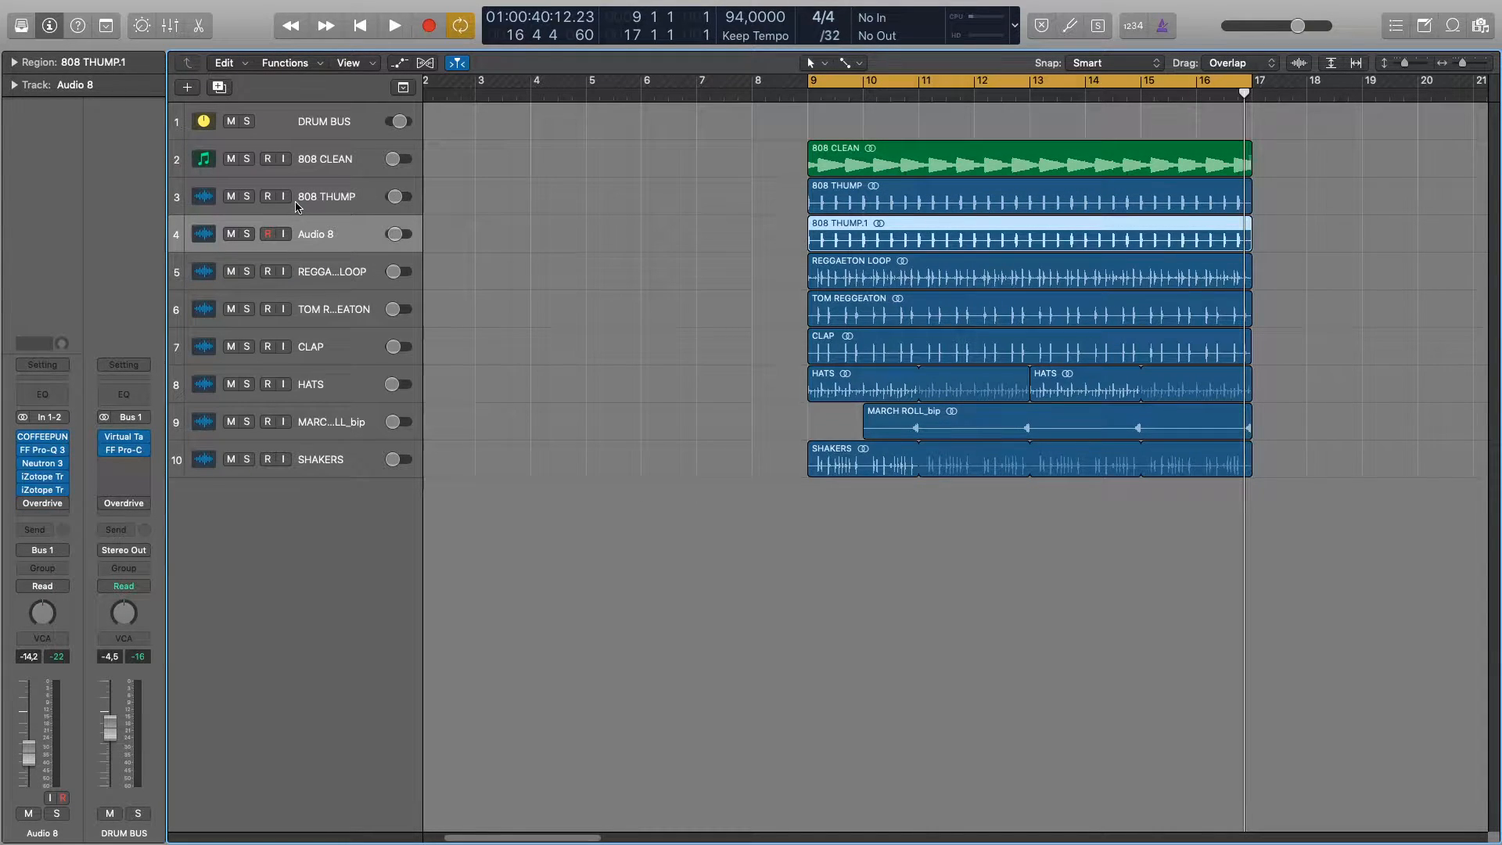
key(Down)
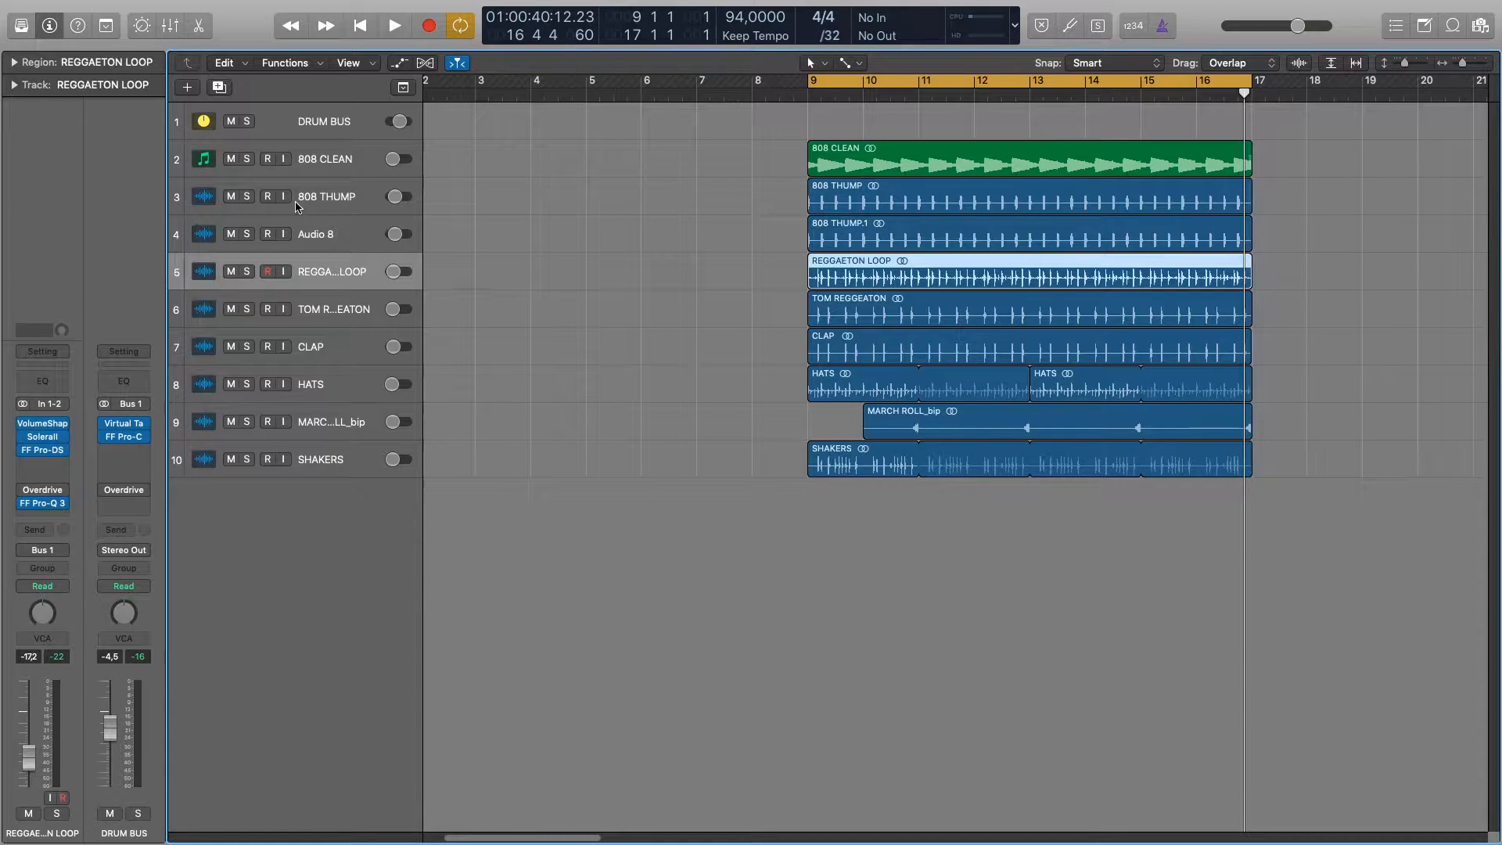
click(52, 497)
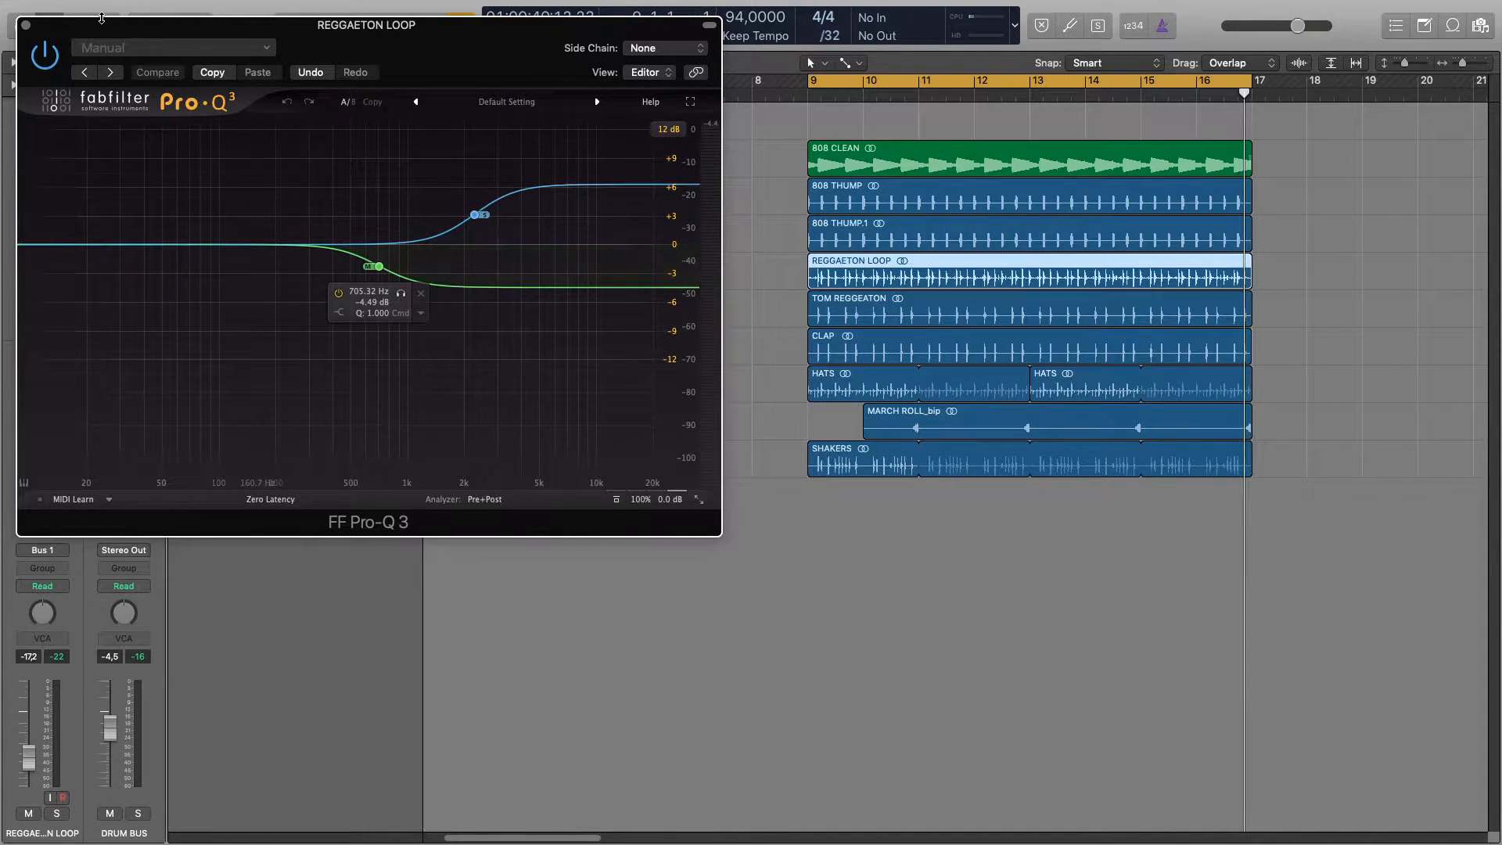
click(26, 26)
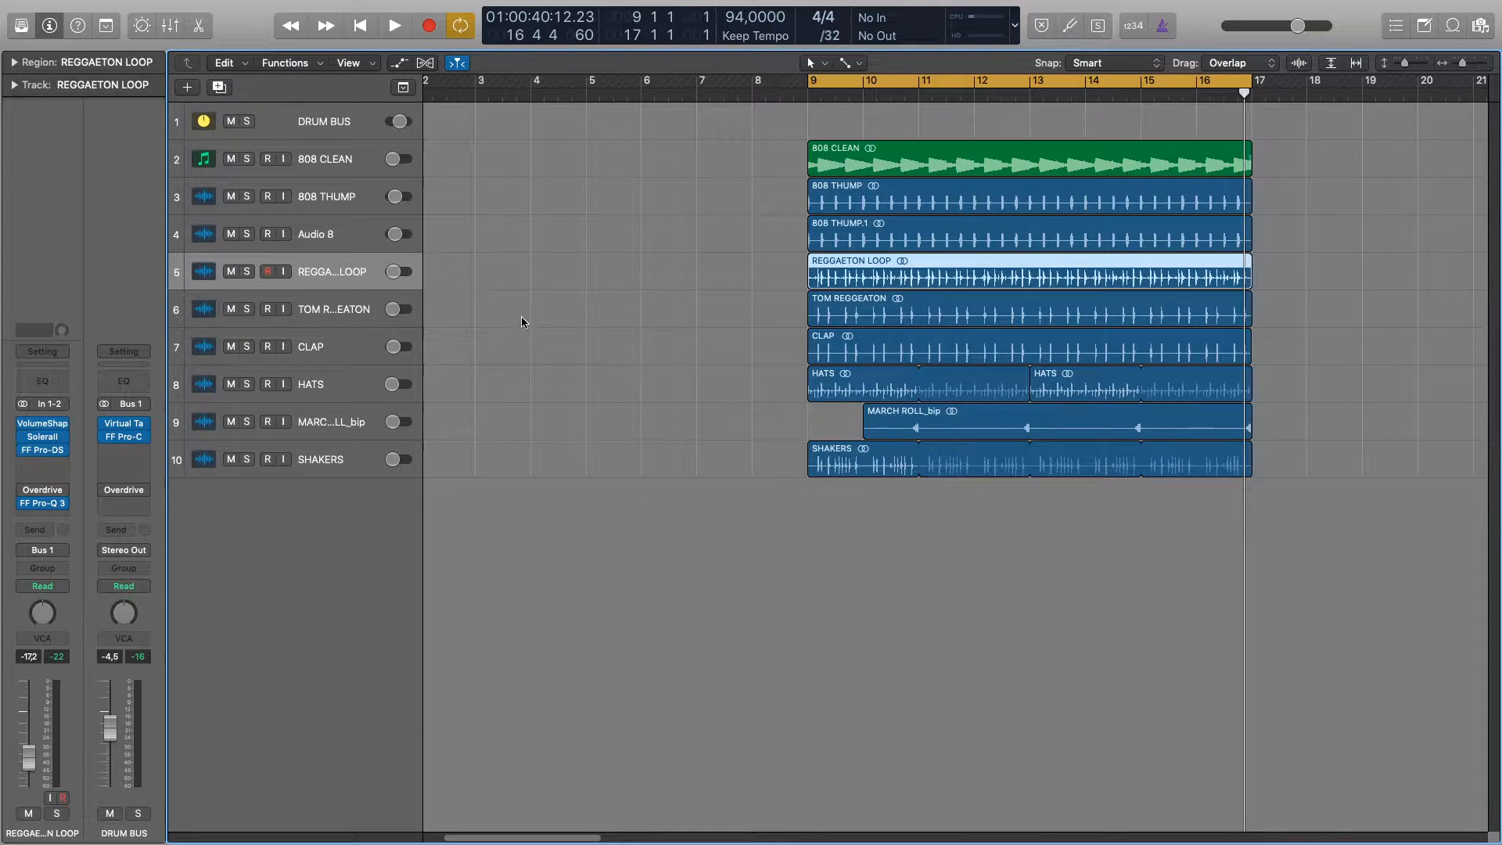
- Examine the insert chains of the remaining drum tracks down to SHAKERS and back up to 808 THUMP
key(Down)
key(Down)
key(Down)
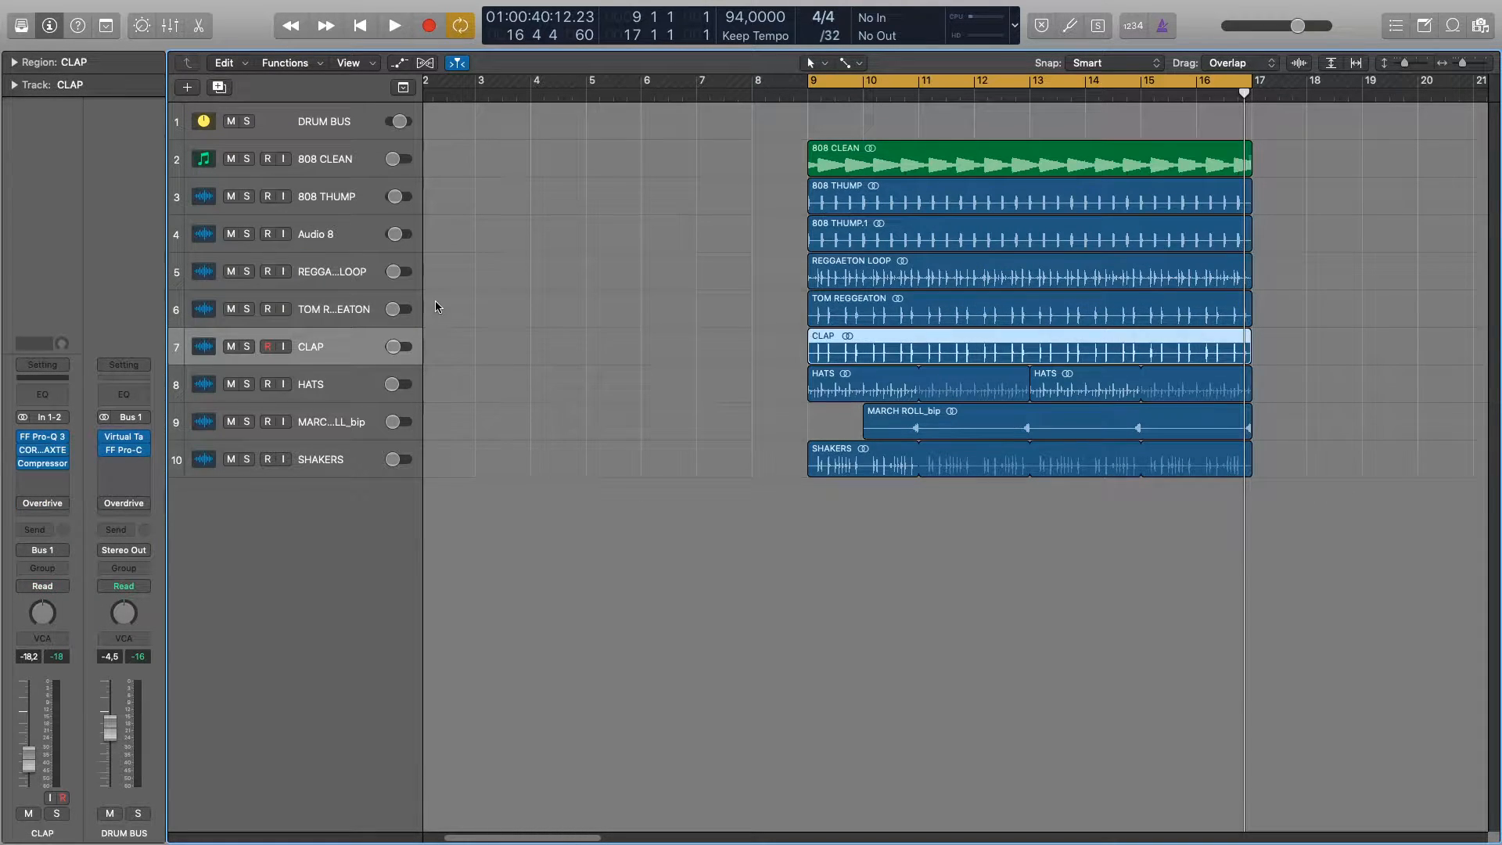
key(Down)
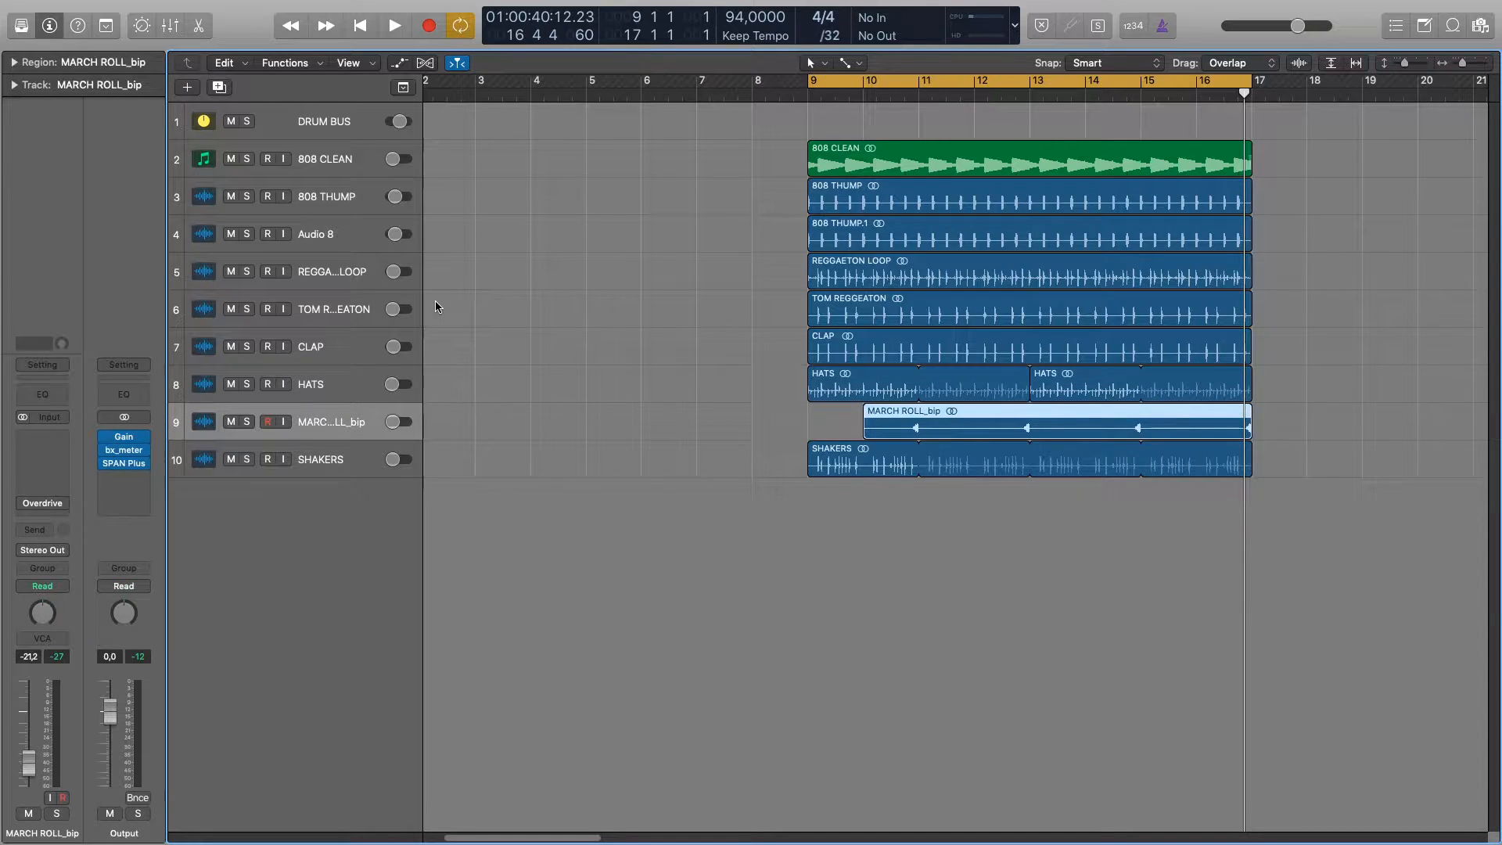
key(Down)
key(Up)
key(Up)
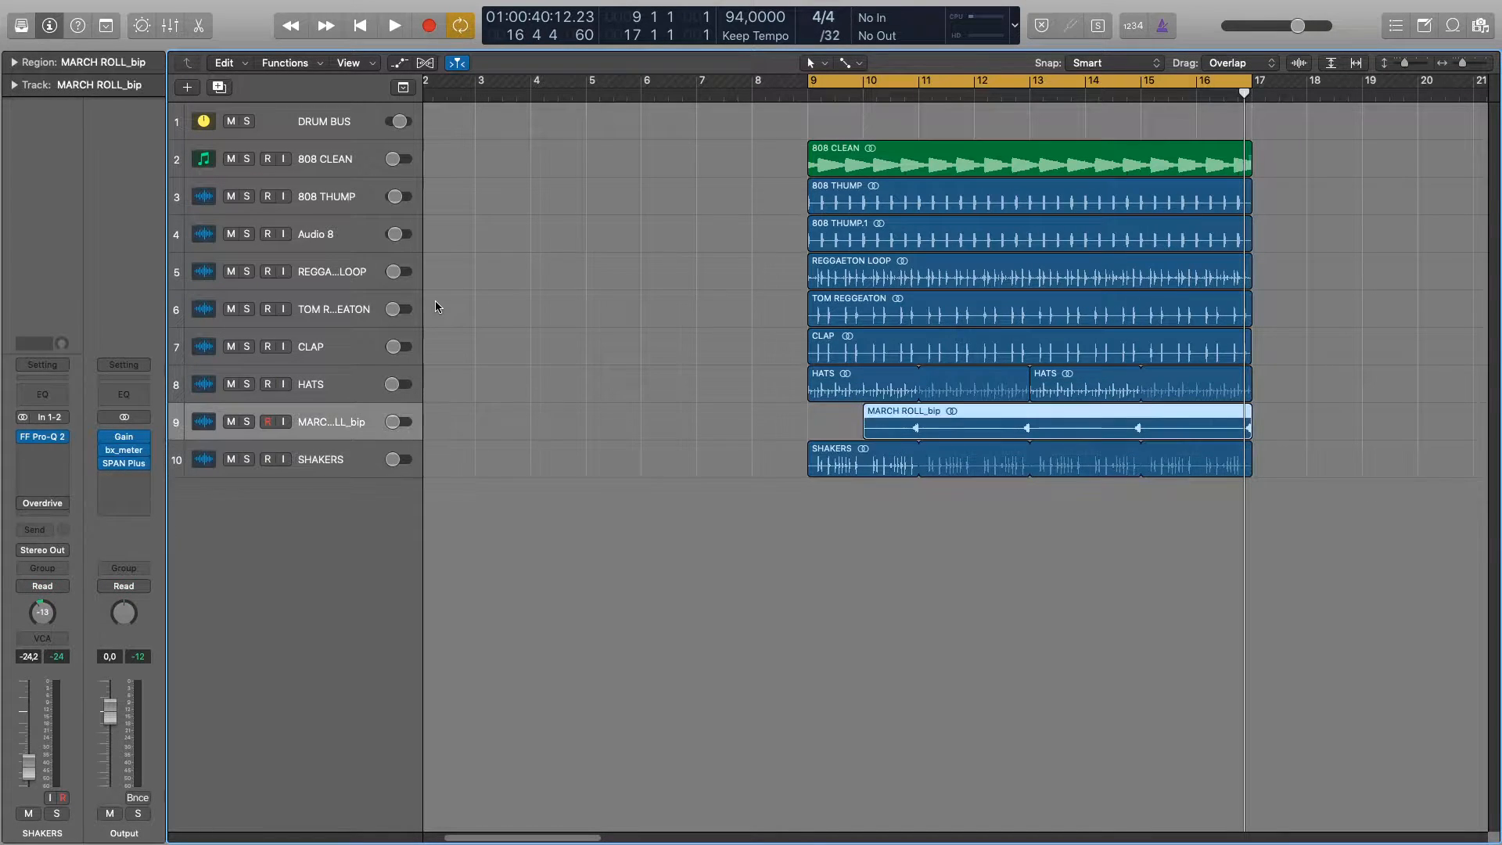
key(Up)
key(Up)
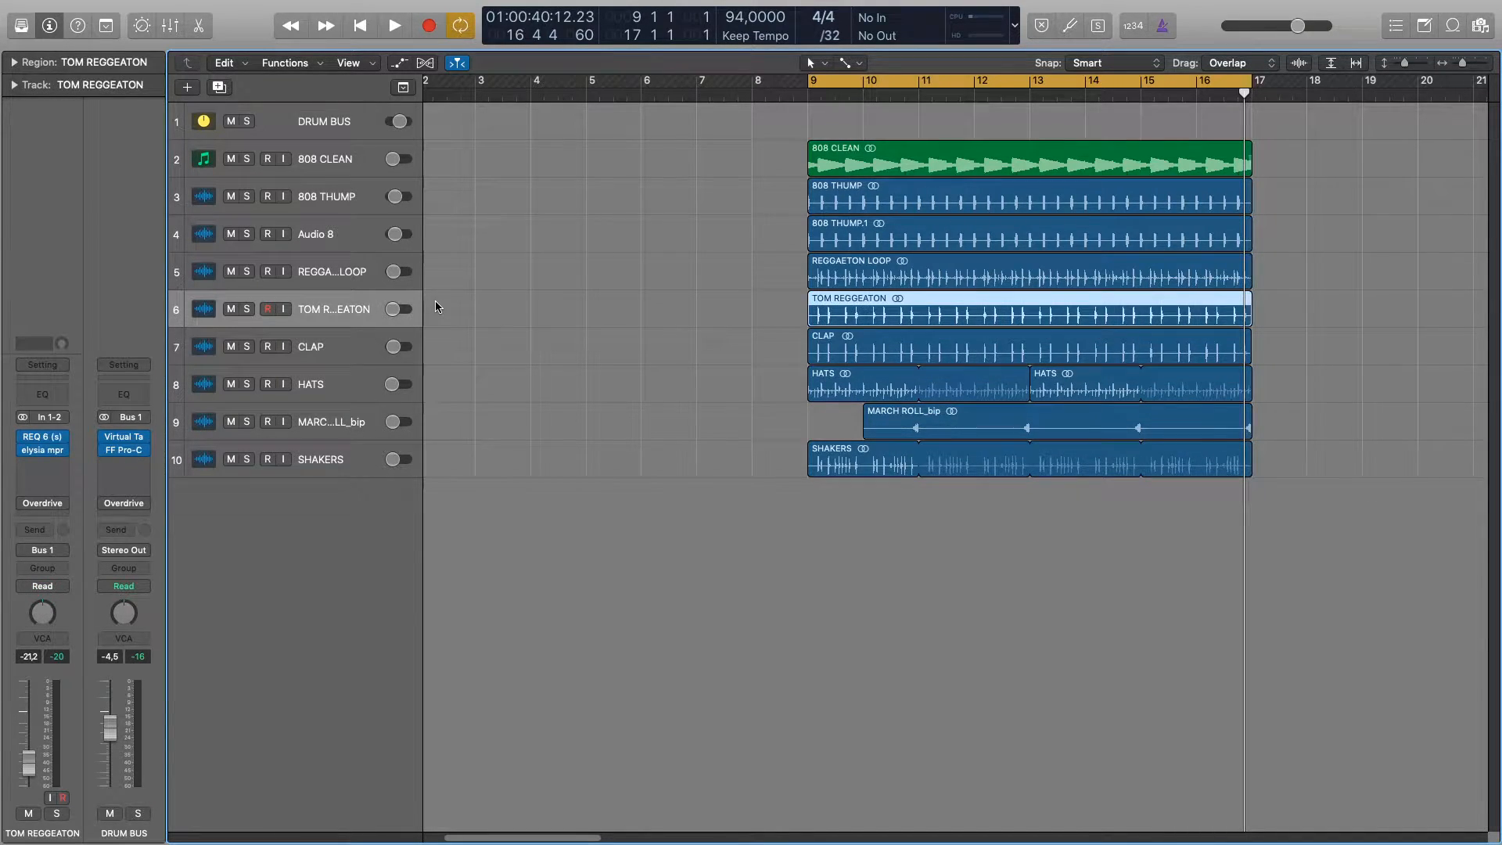
key(Up)
key(Up)
key(Up)
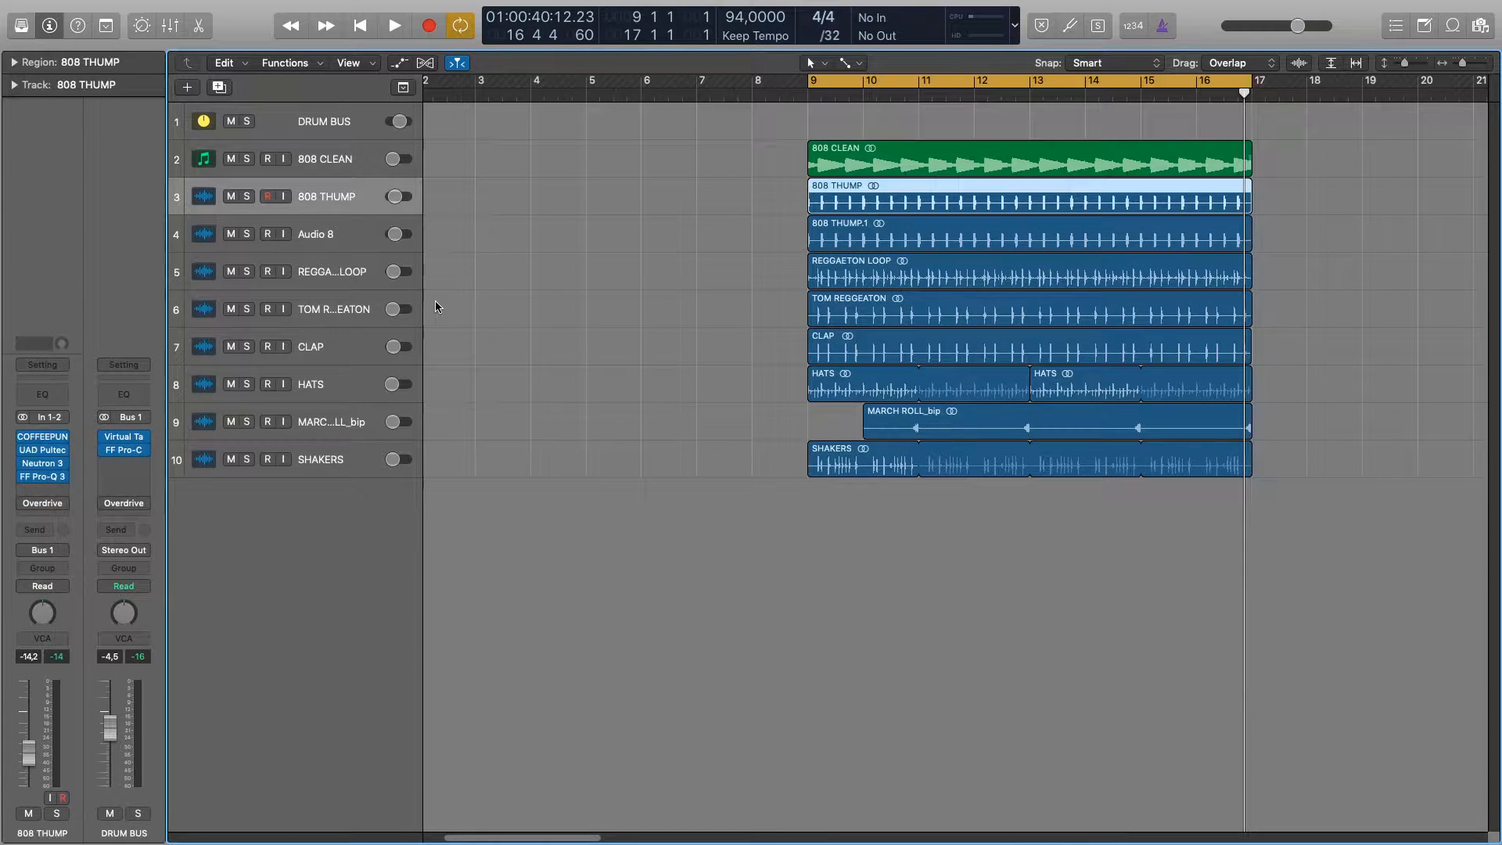
- Inspect the VolumeShaper sidechain curve on the 808 CLEAN track
key(Up)
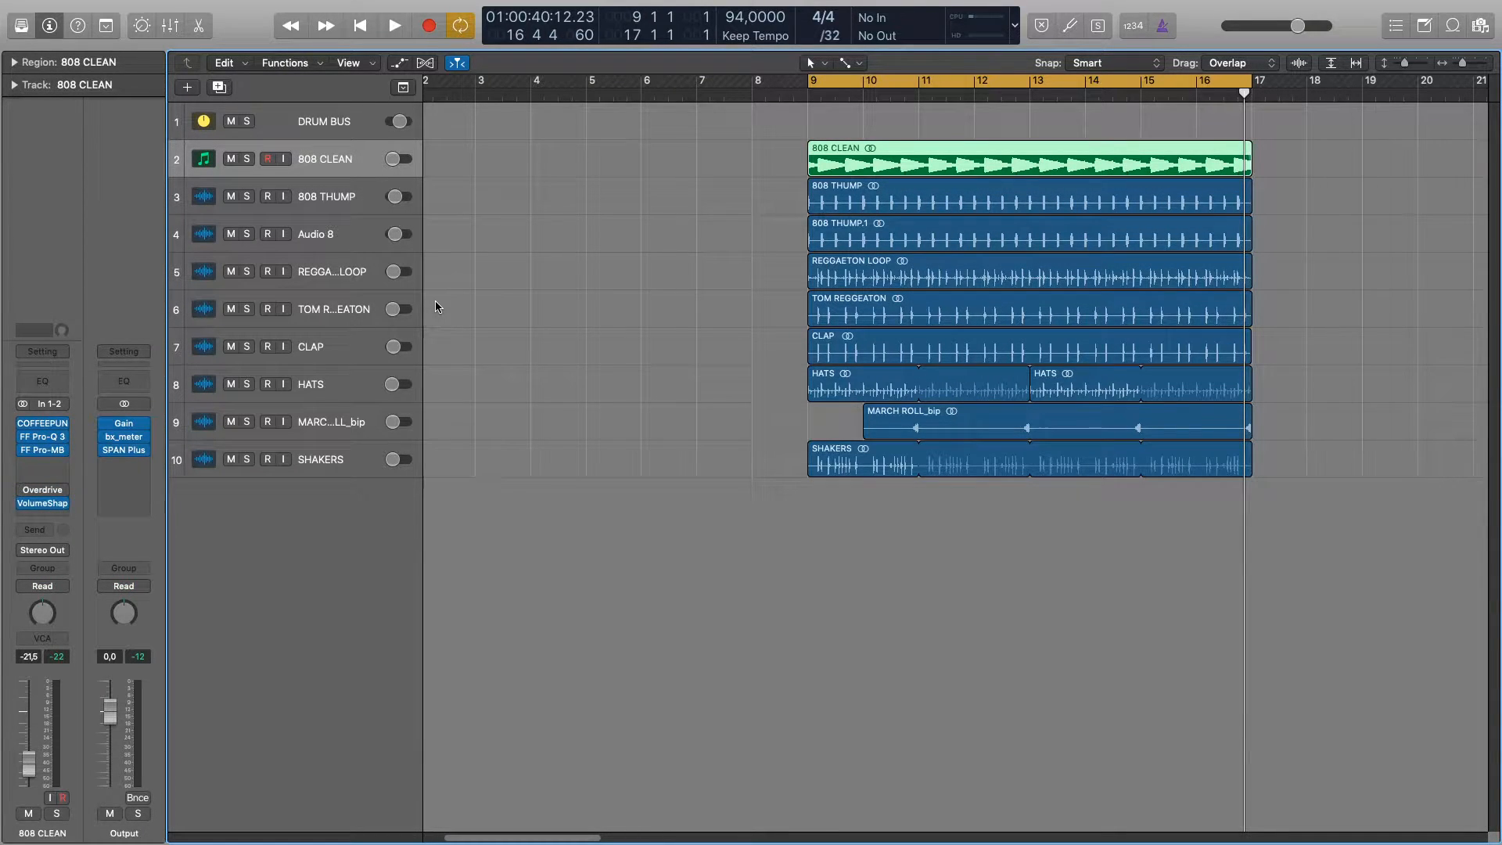
click(45, 505)
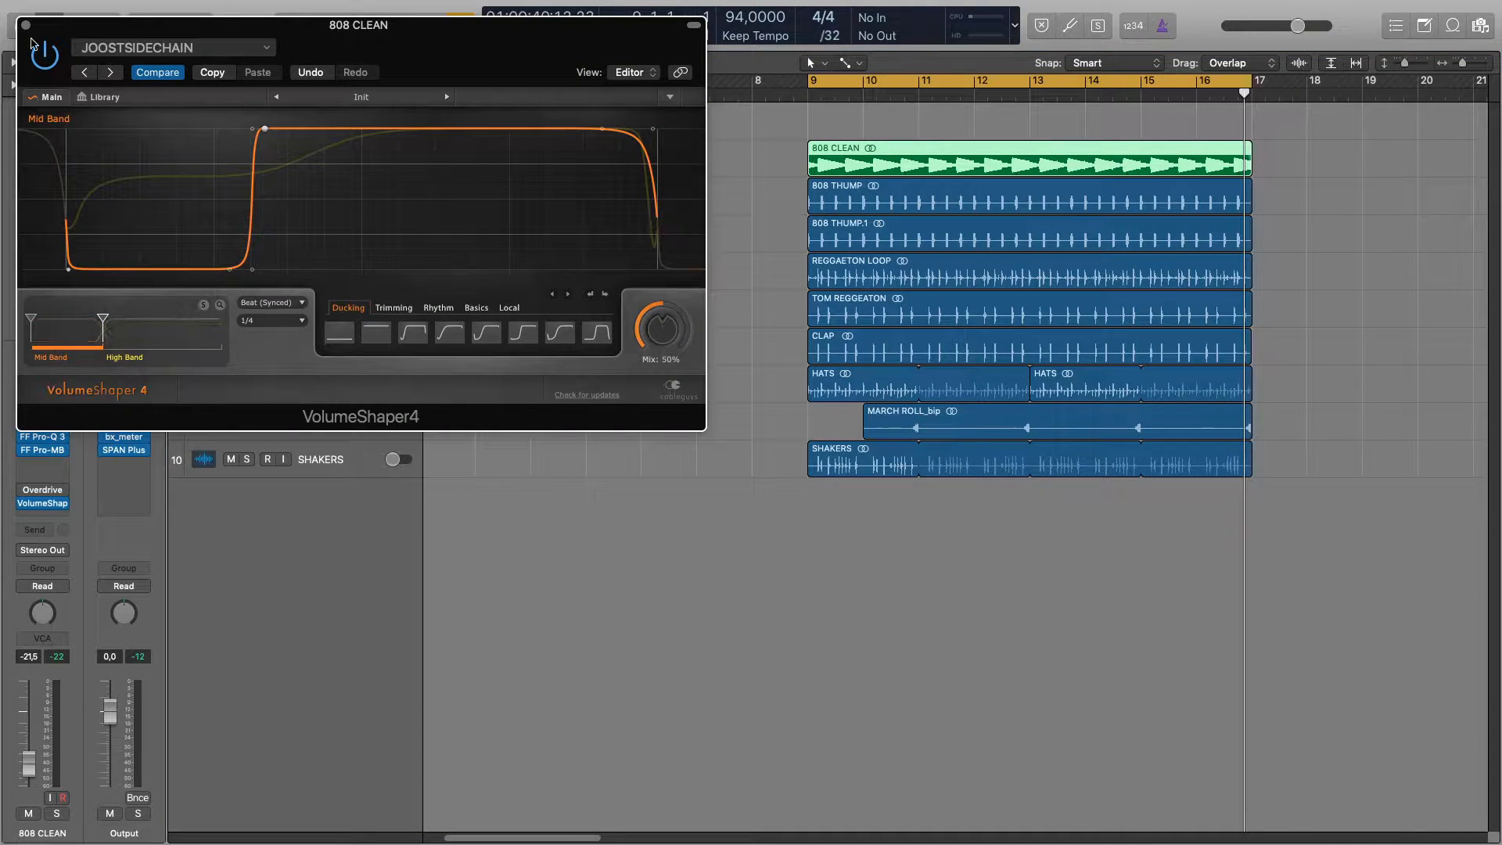
click(25, 25)
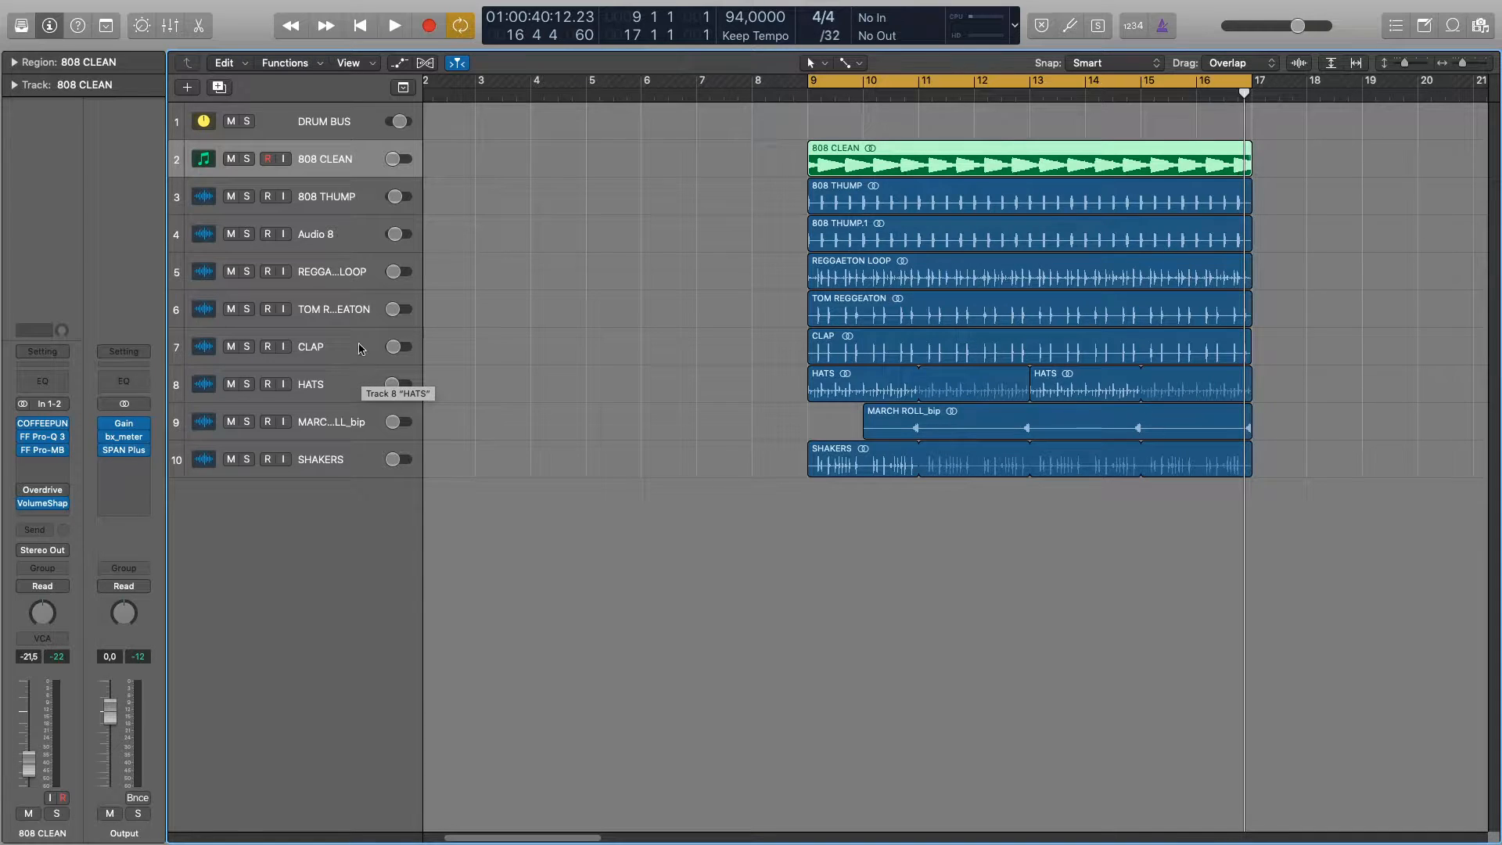
- Solo the 808 CLEAN track, play it and turn on its bypassed Overdrive plug-in
click(247, 160)
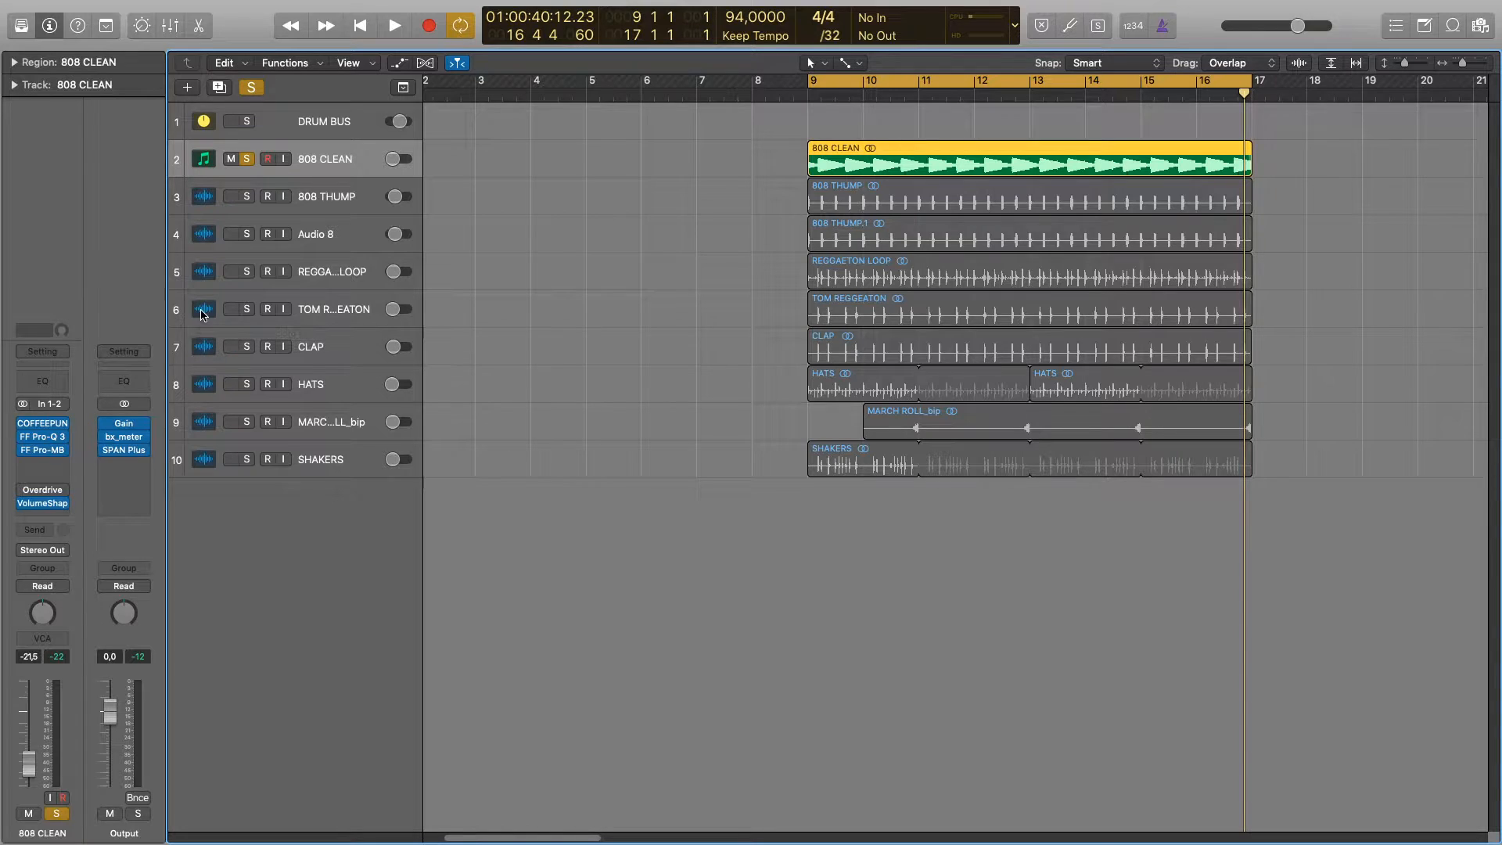
click(306, 132)
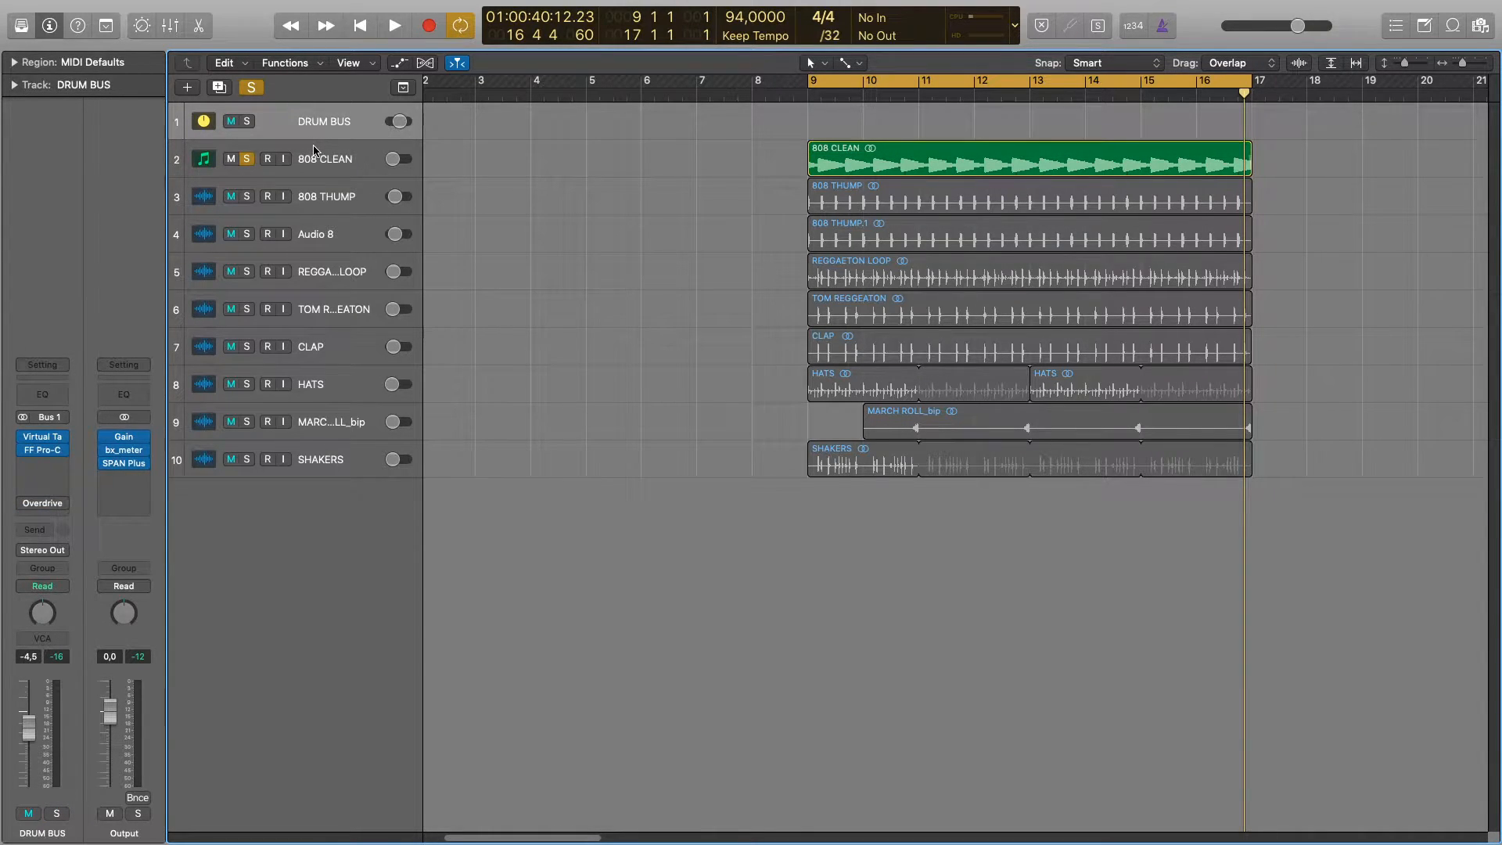
click(313, 150)
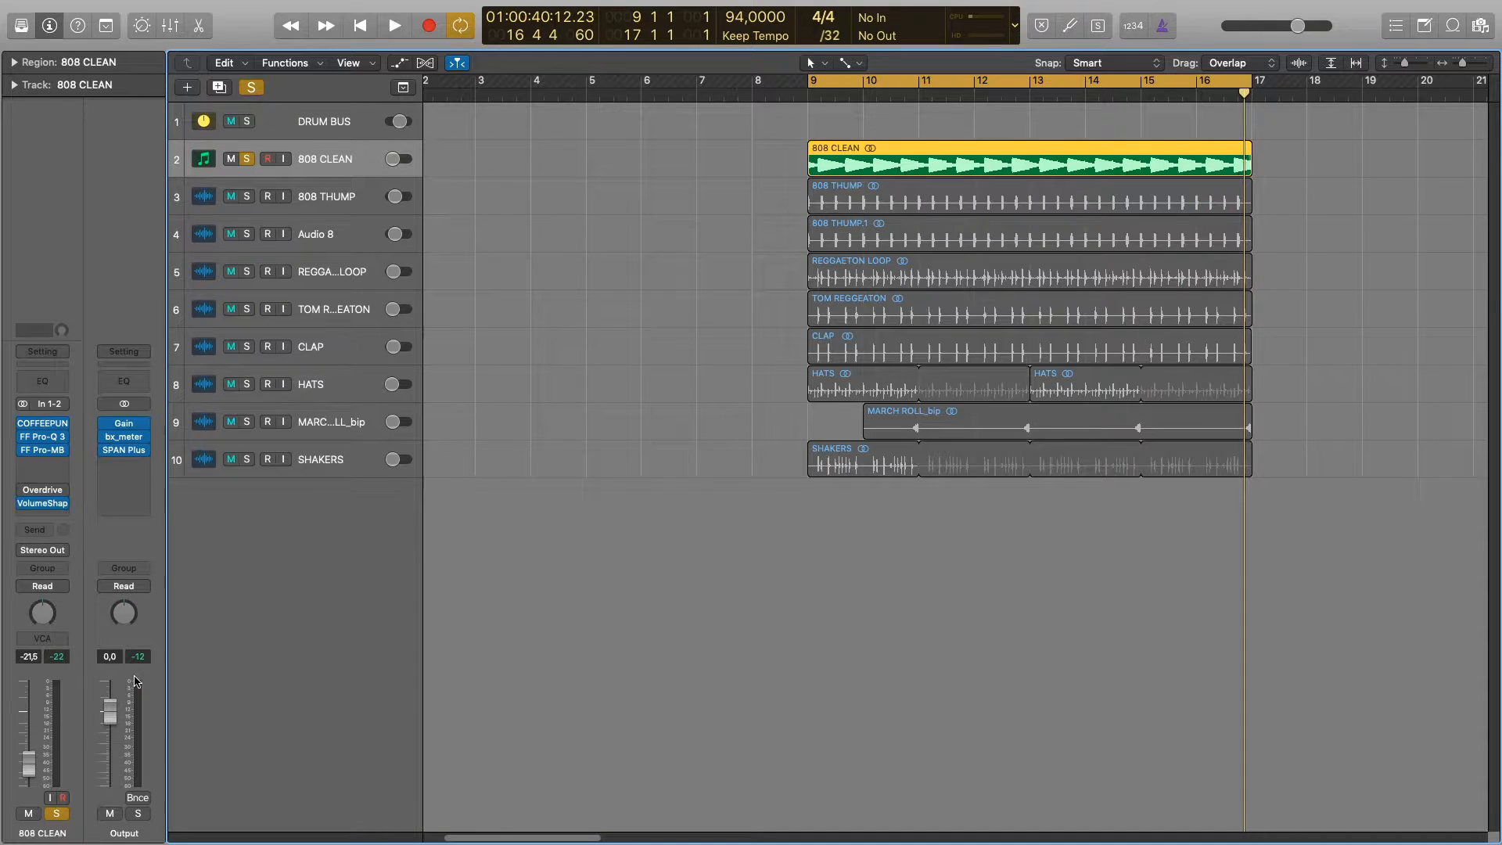
key(space)
mouse_move(39, 452)
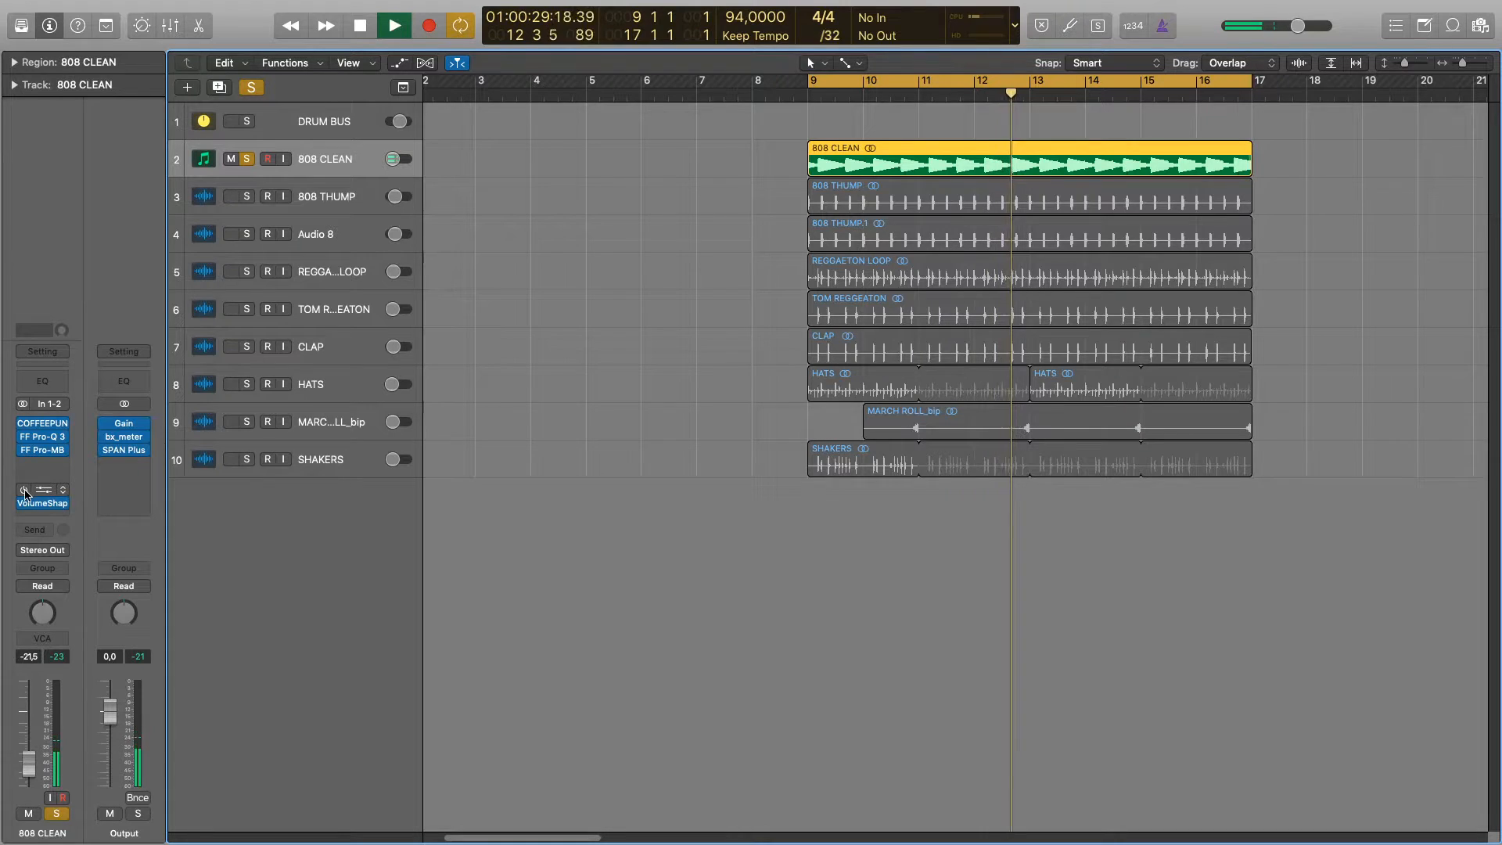
click(41, 493)
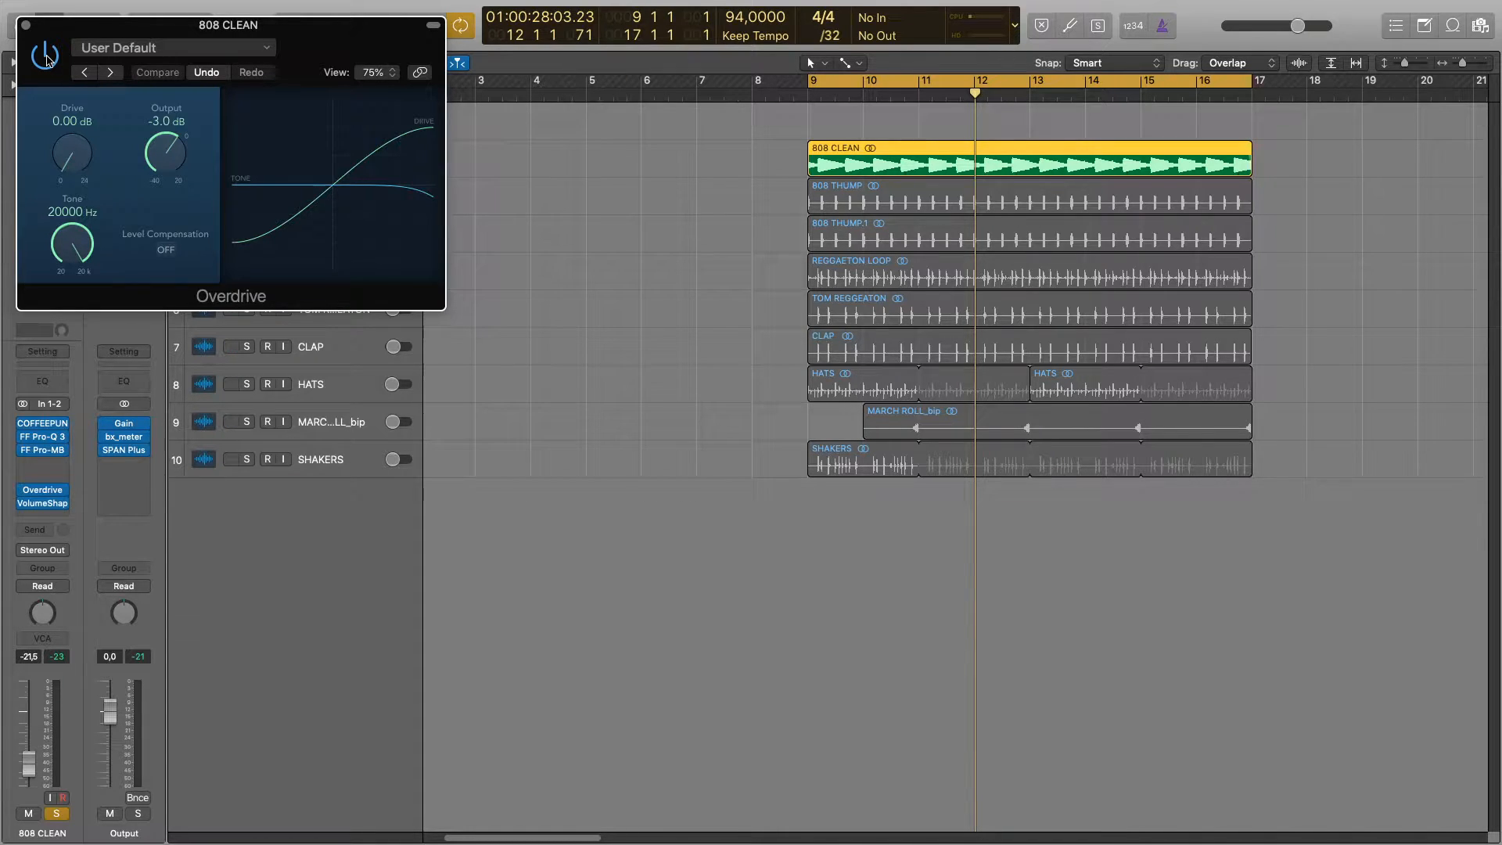
click(27, 26)
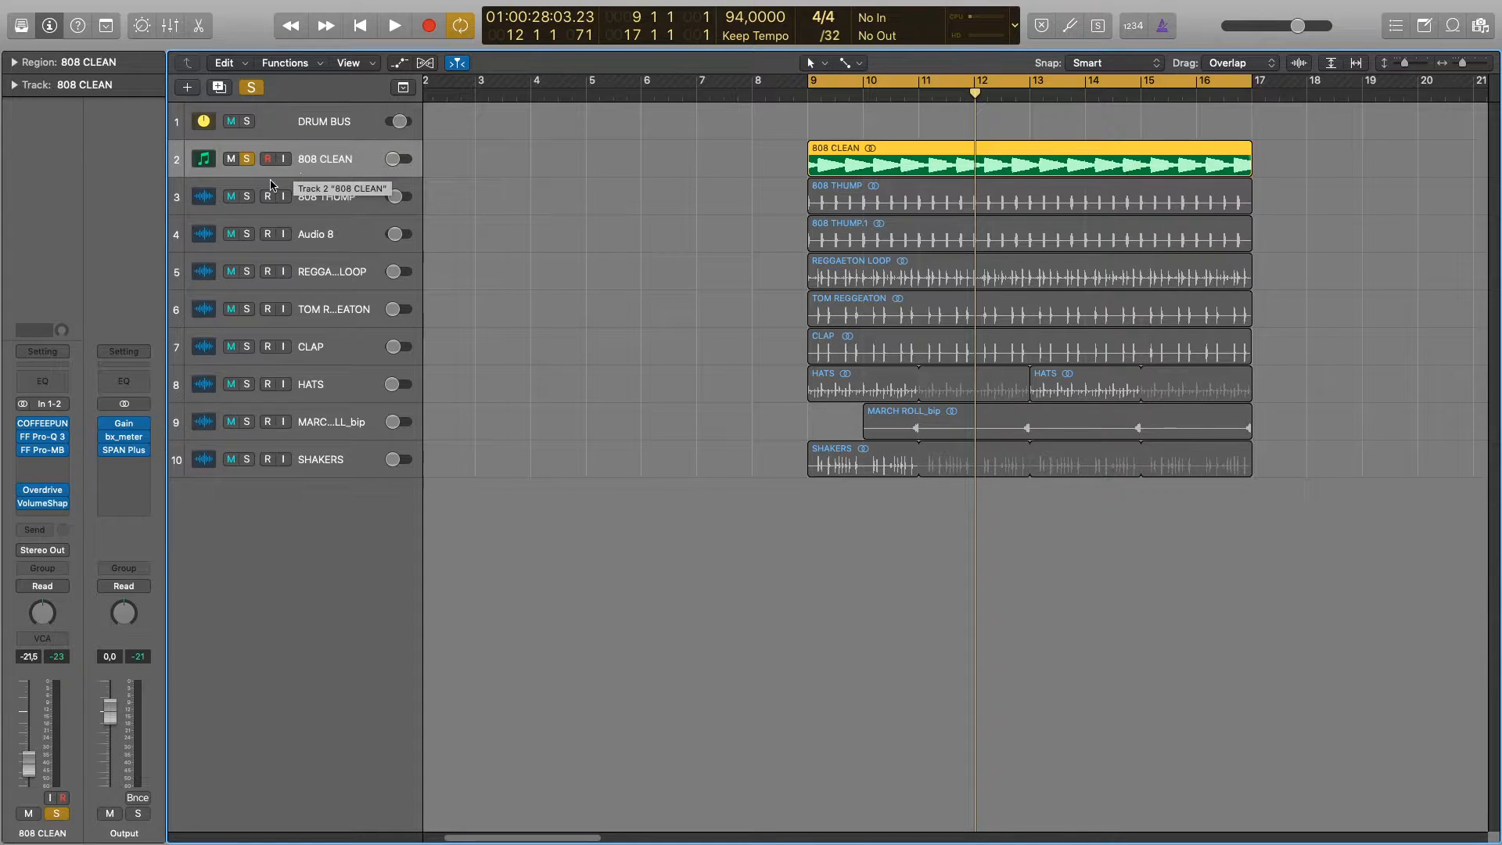
- Switch the solo from 808 CLEAN to the 808 THUMP track and start playback
click(250, 159)
click(248, 197)
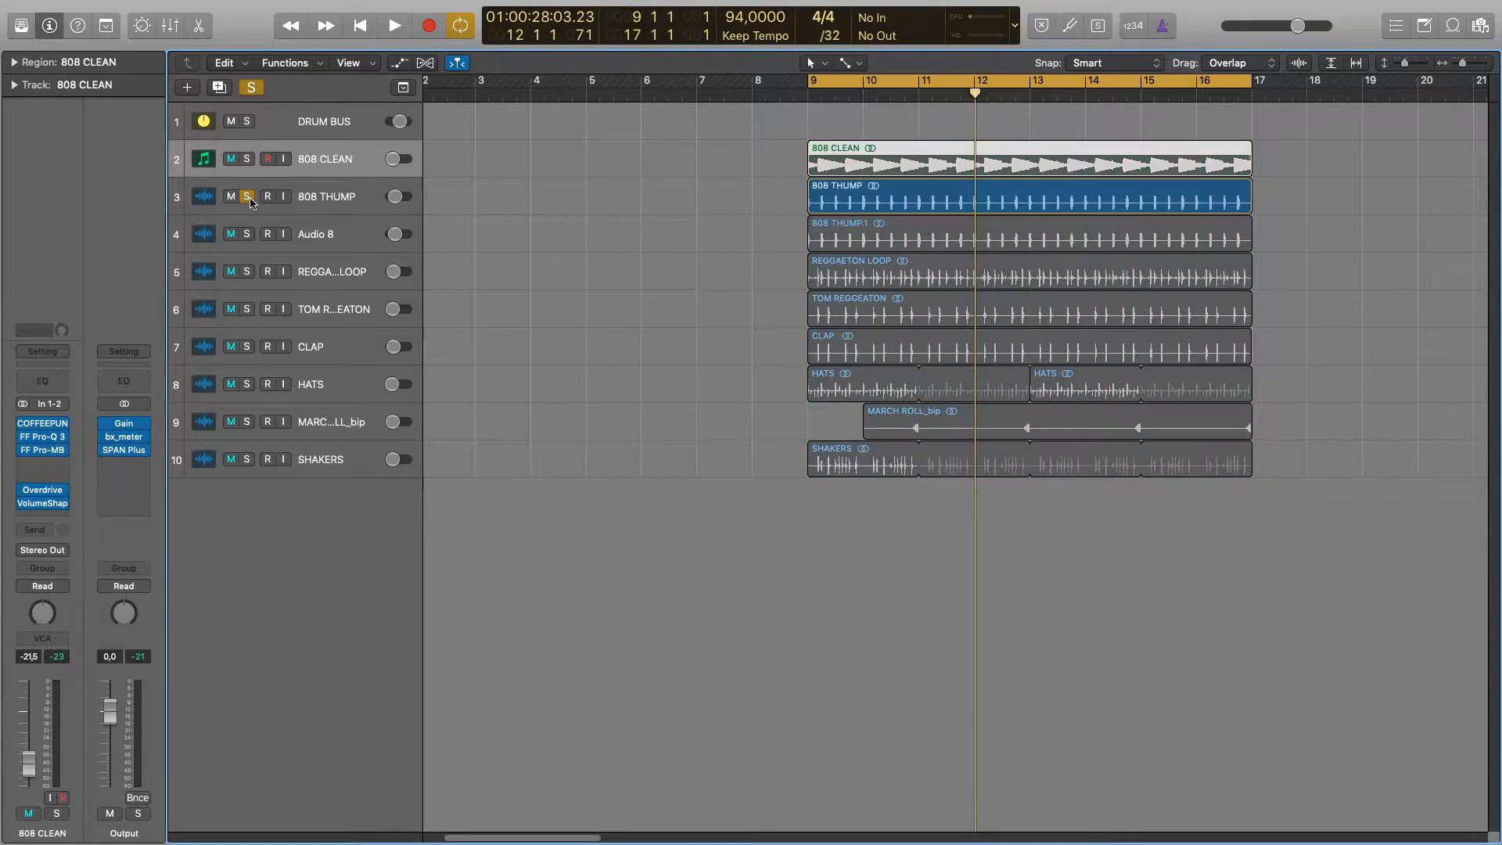
click(338, 199)
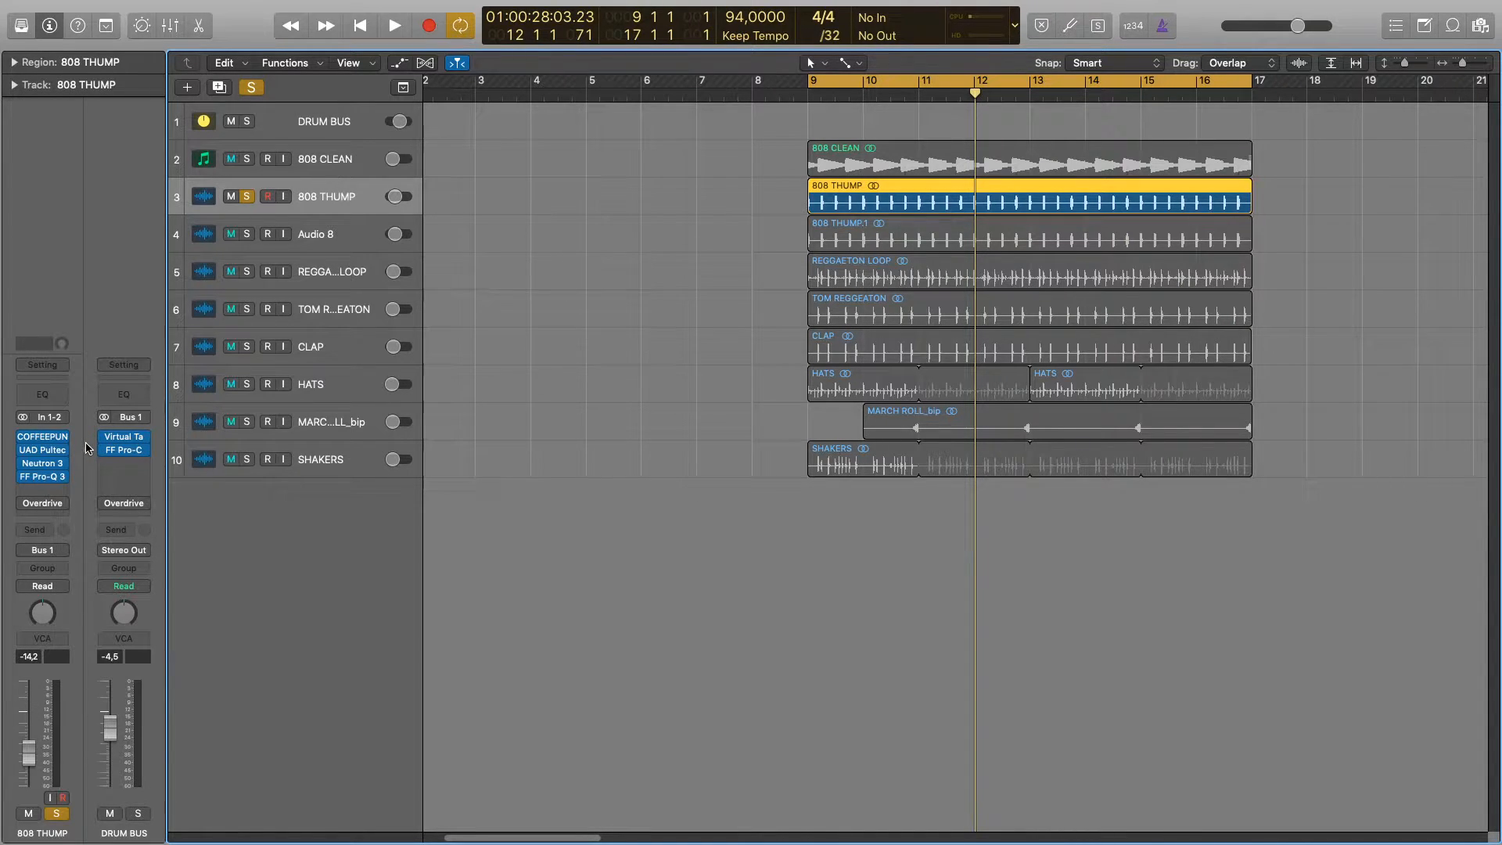
key(space)
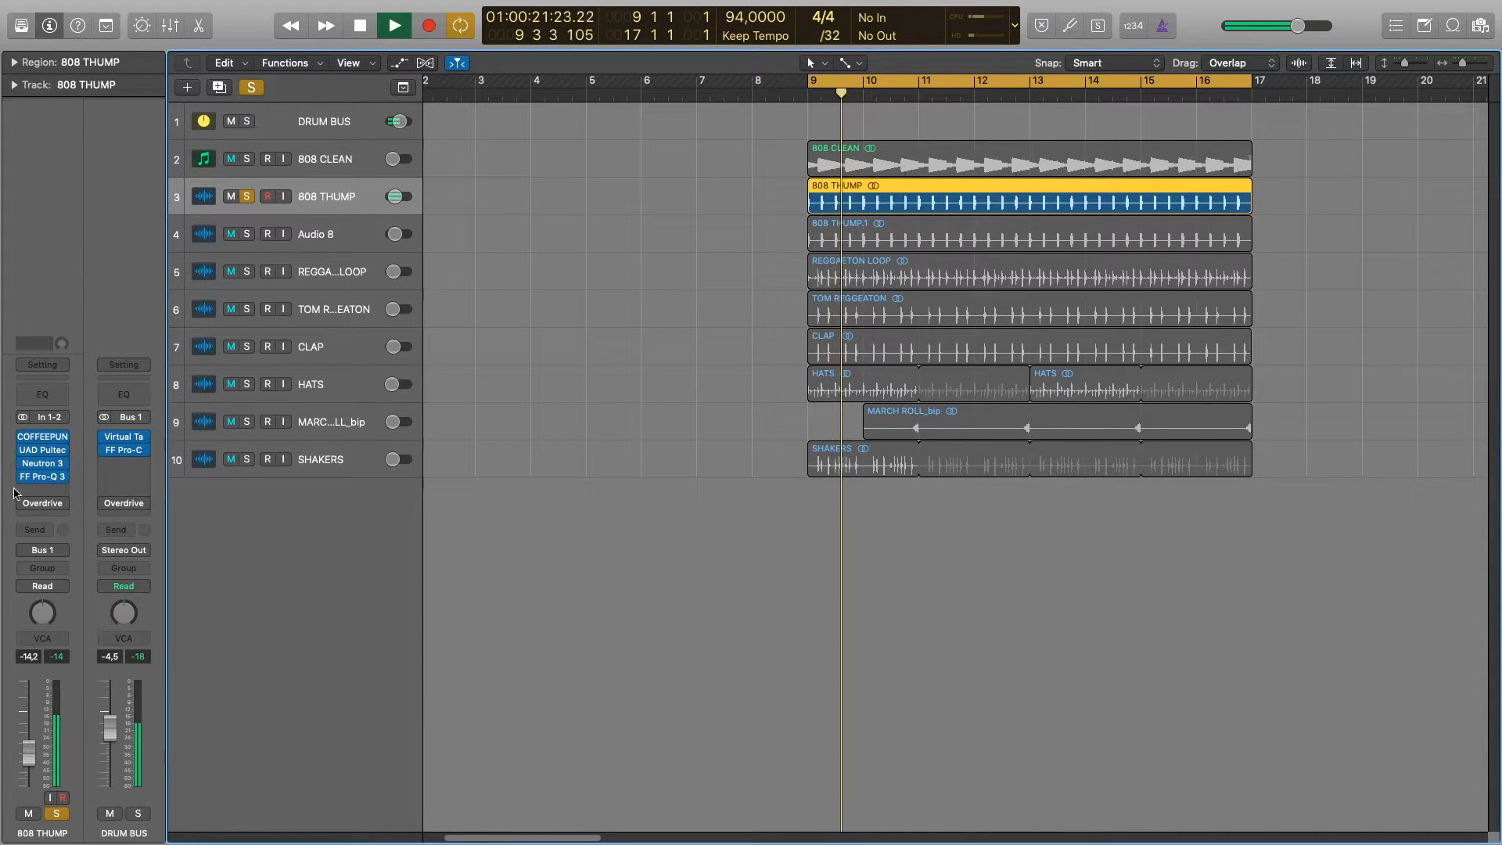
- Compare 808 THUMP with Overdrive bypassed and active, leaving the plug-in turned on
click(36, 503)
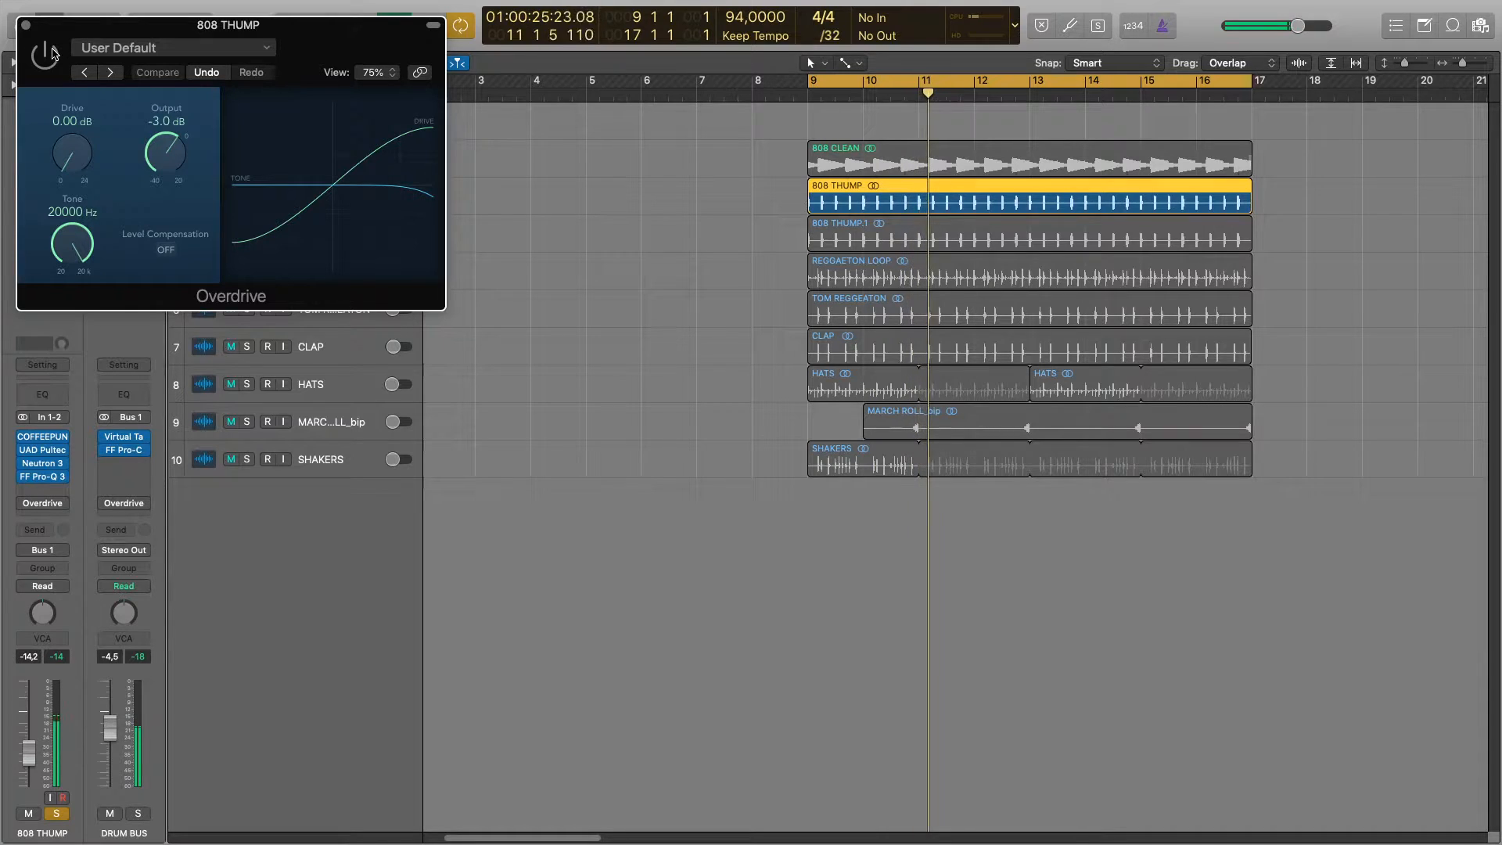
click(51, 53)
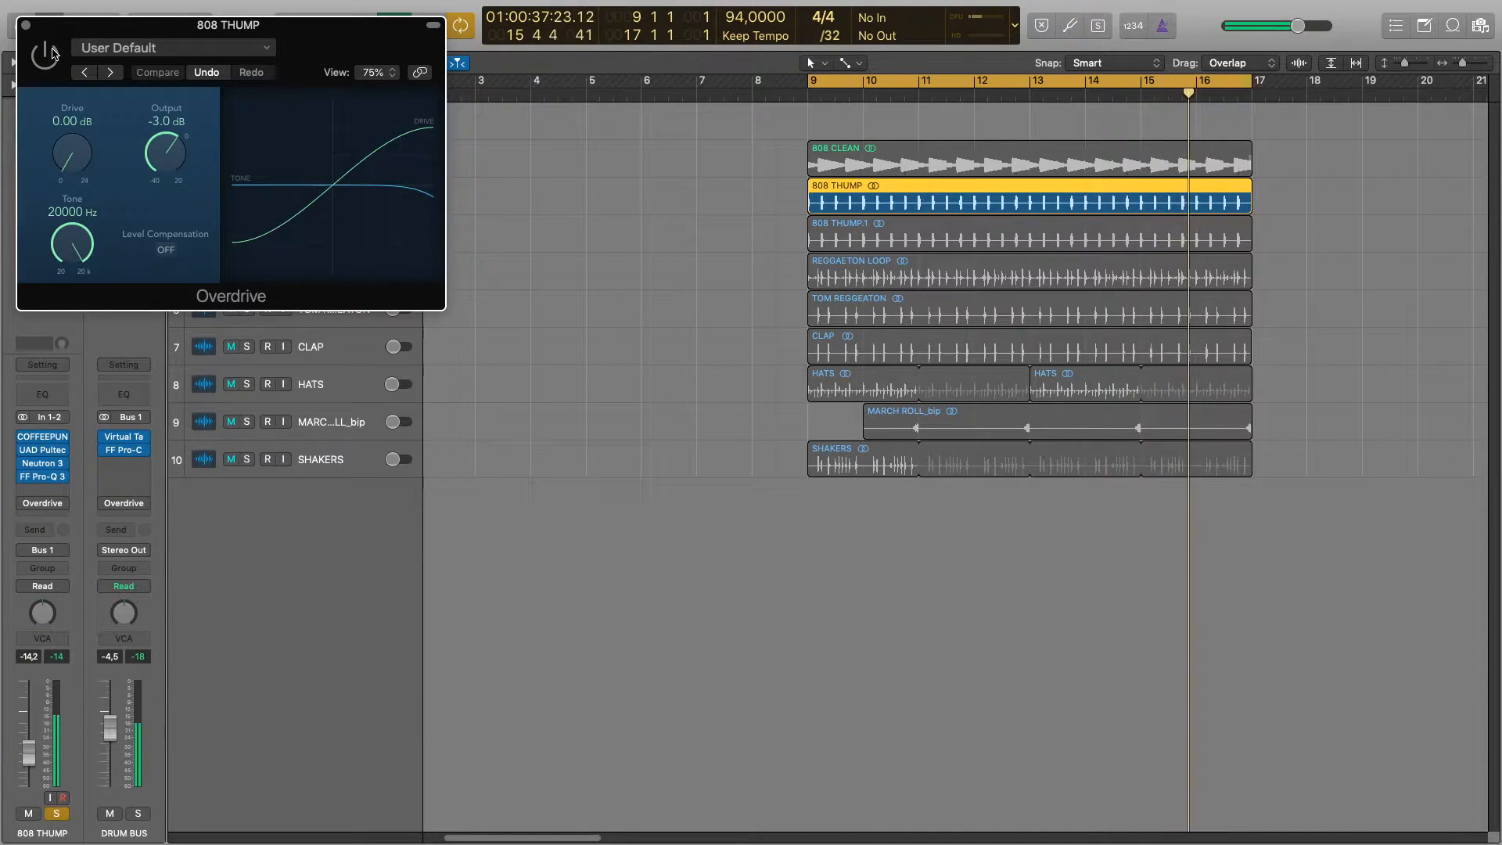
click(54, 53)
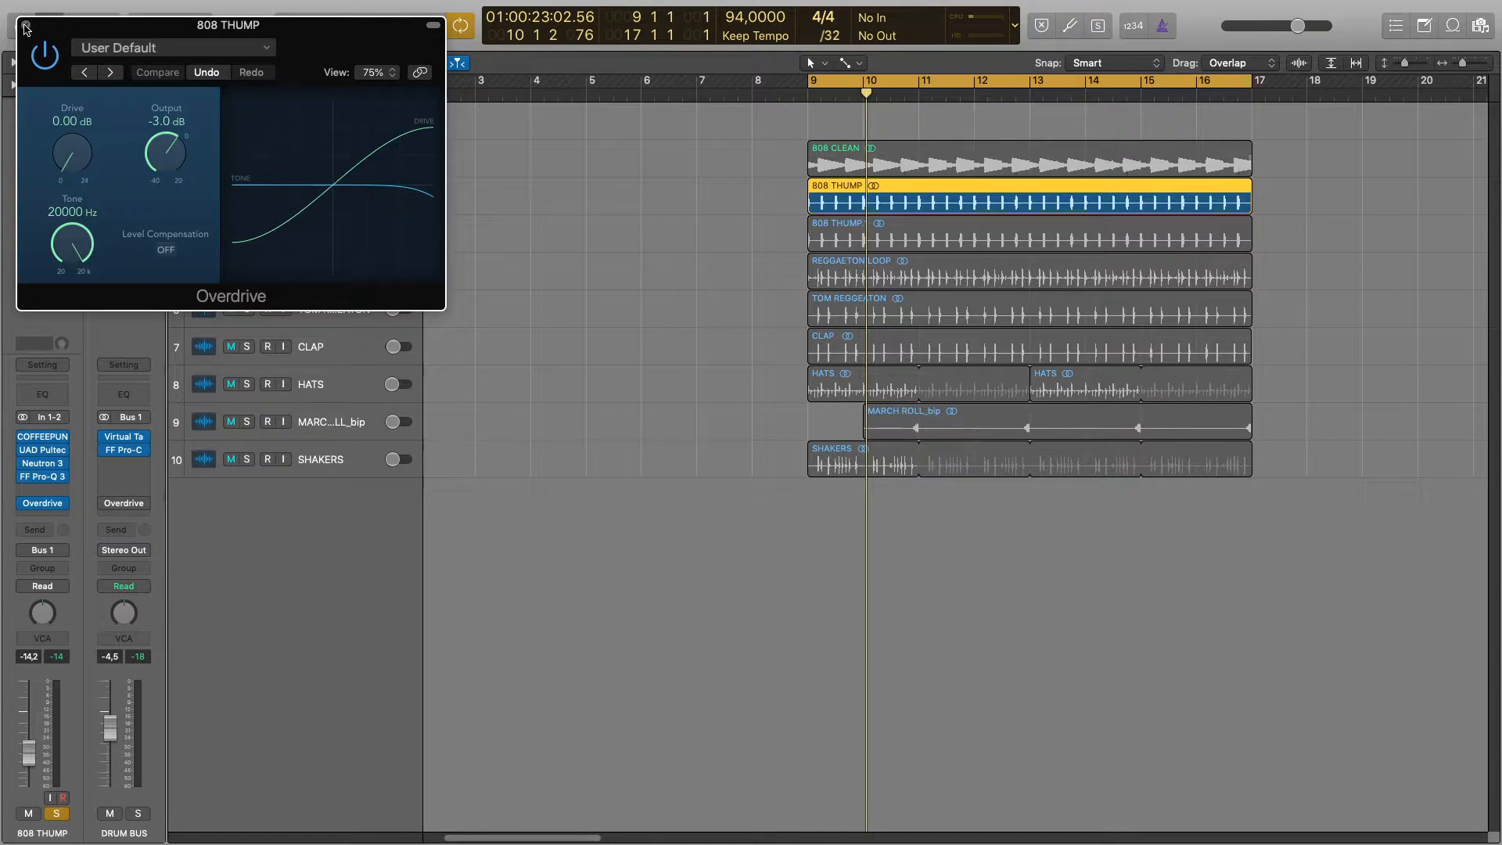
click(25, 26)
- Switch the solo from 808 THUMP to the Audio 8 track and rename that track TOP KICK
click(248, 196)
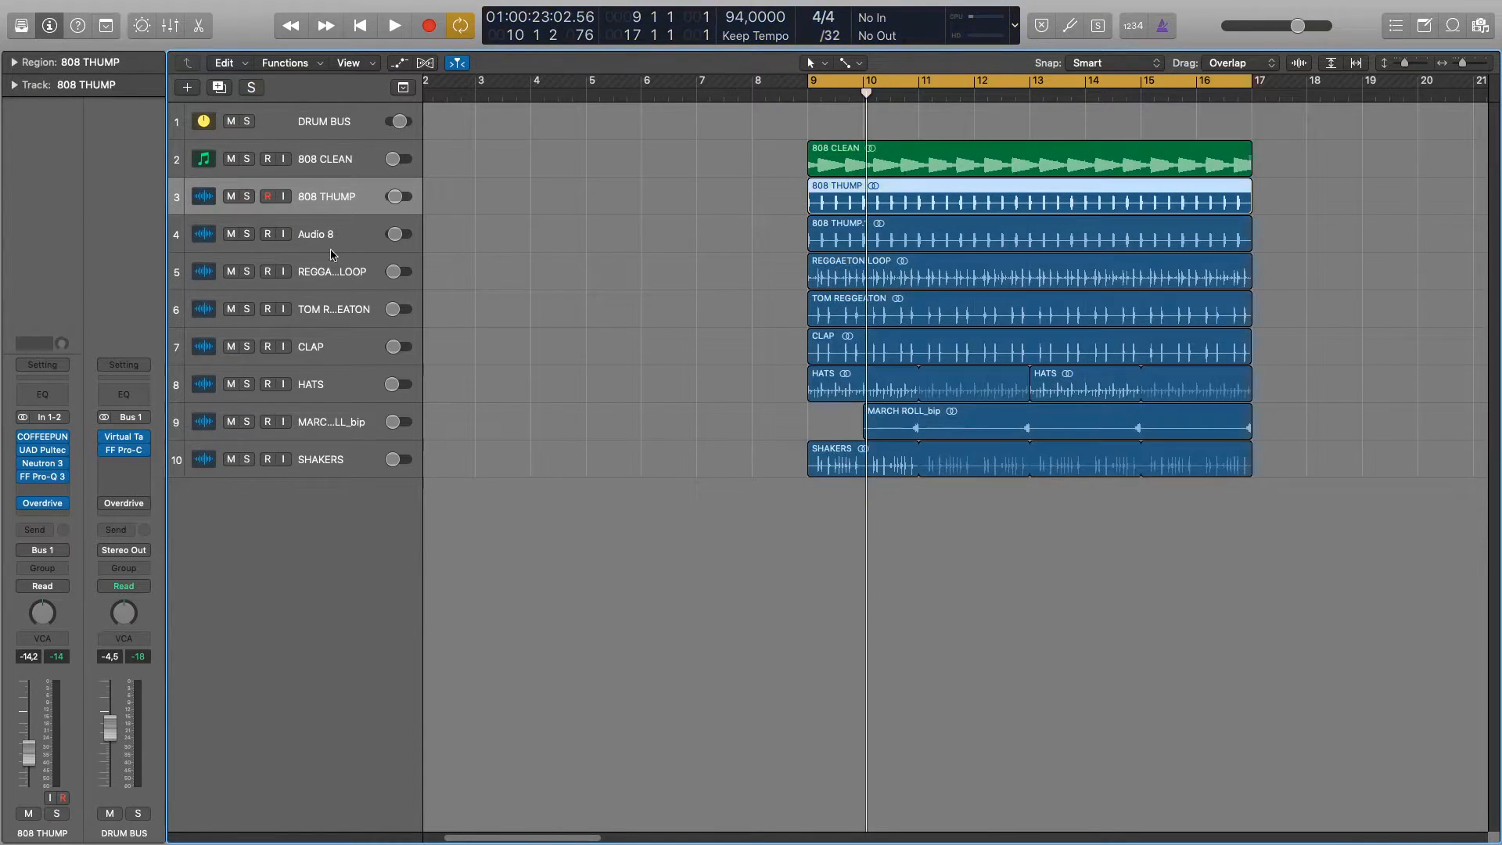
click(325, 237)
click(247, 235)
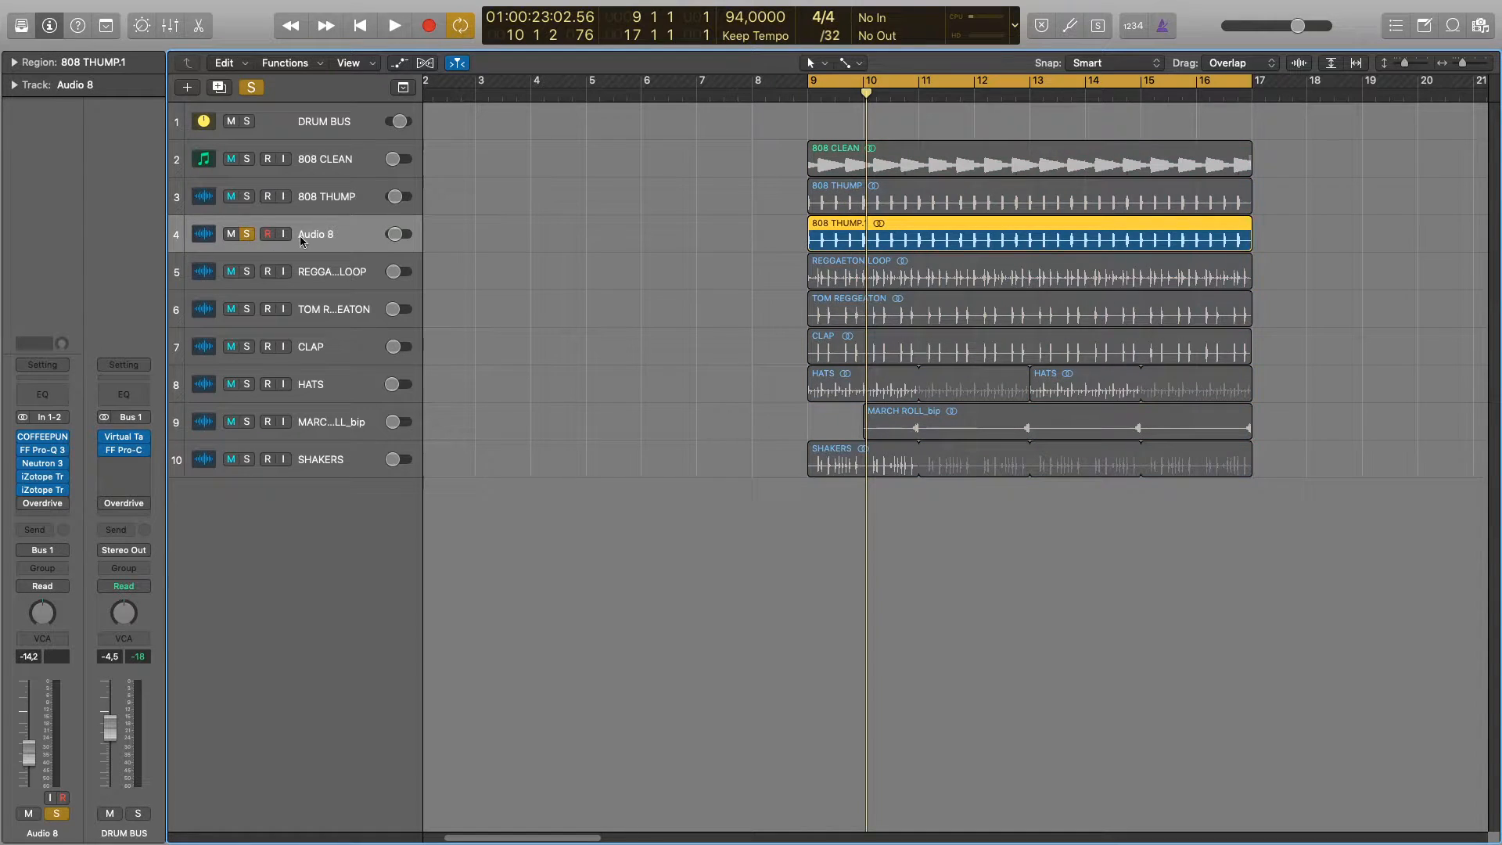
double_click(318, 236)
text(TOP)
key(Return)
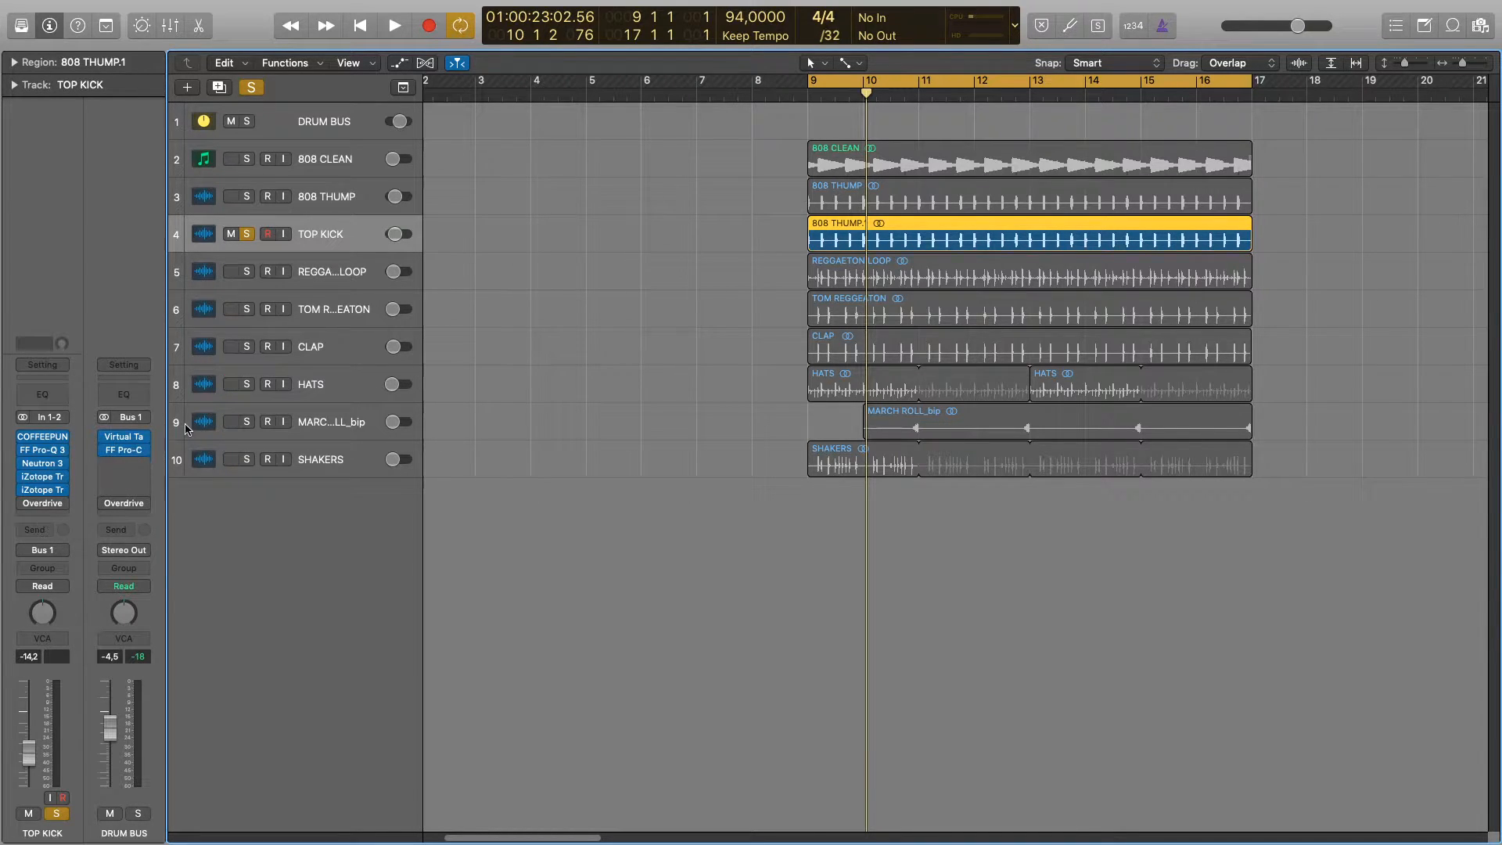
- Play the soloed TOP KICK track, turn on its Overdrive plug-in and end the solo
key(space)
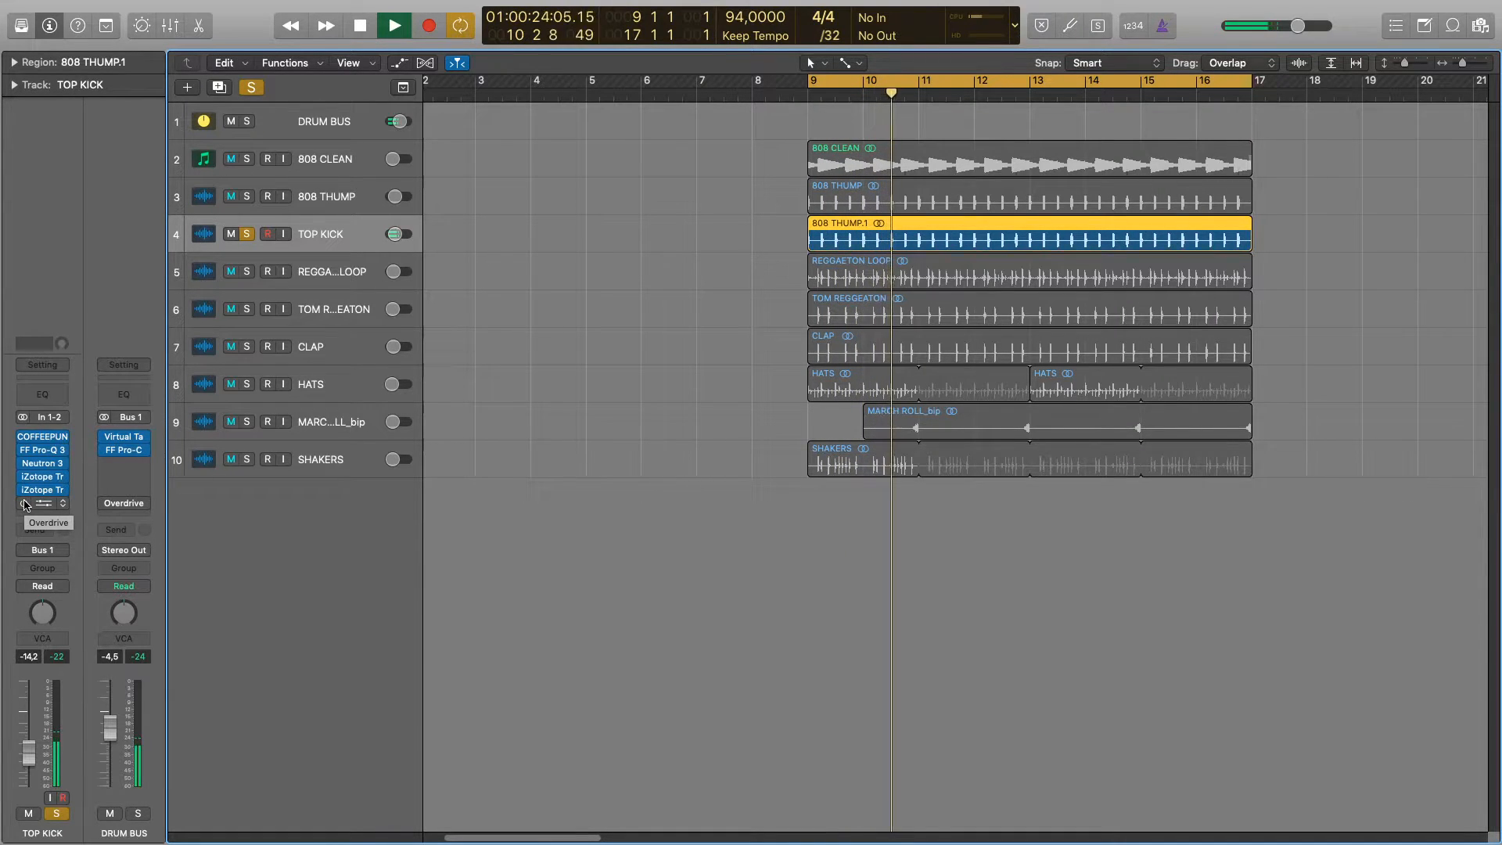
click(39, 503)
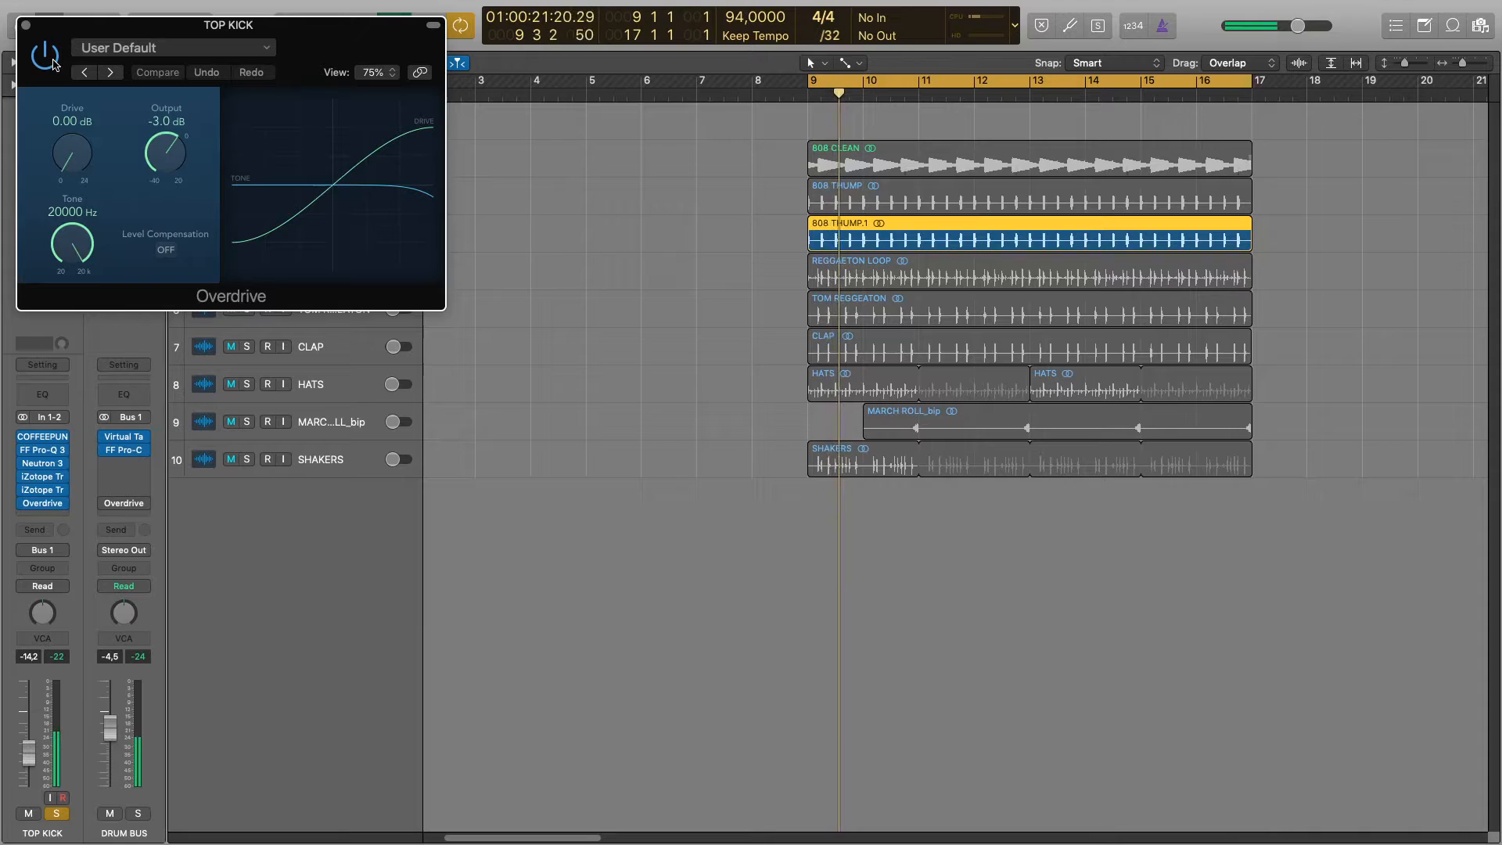
click(27, 27)
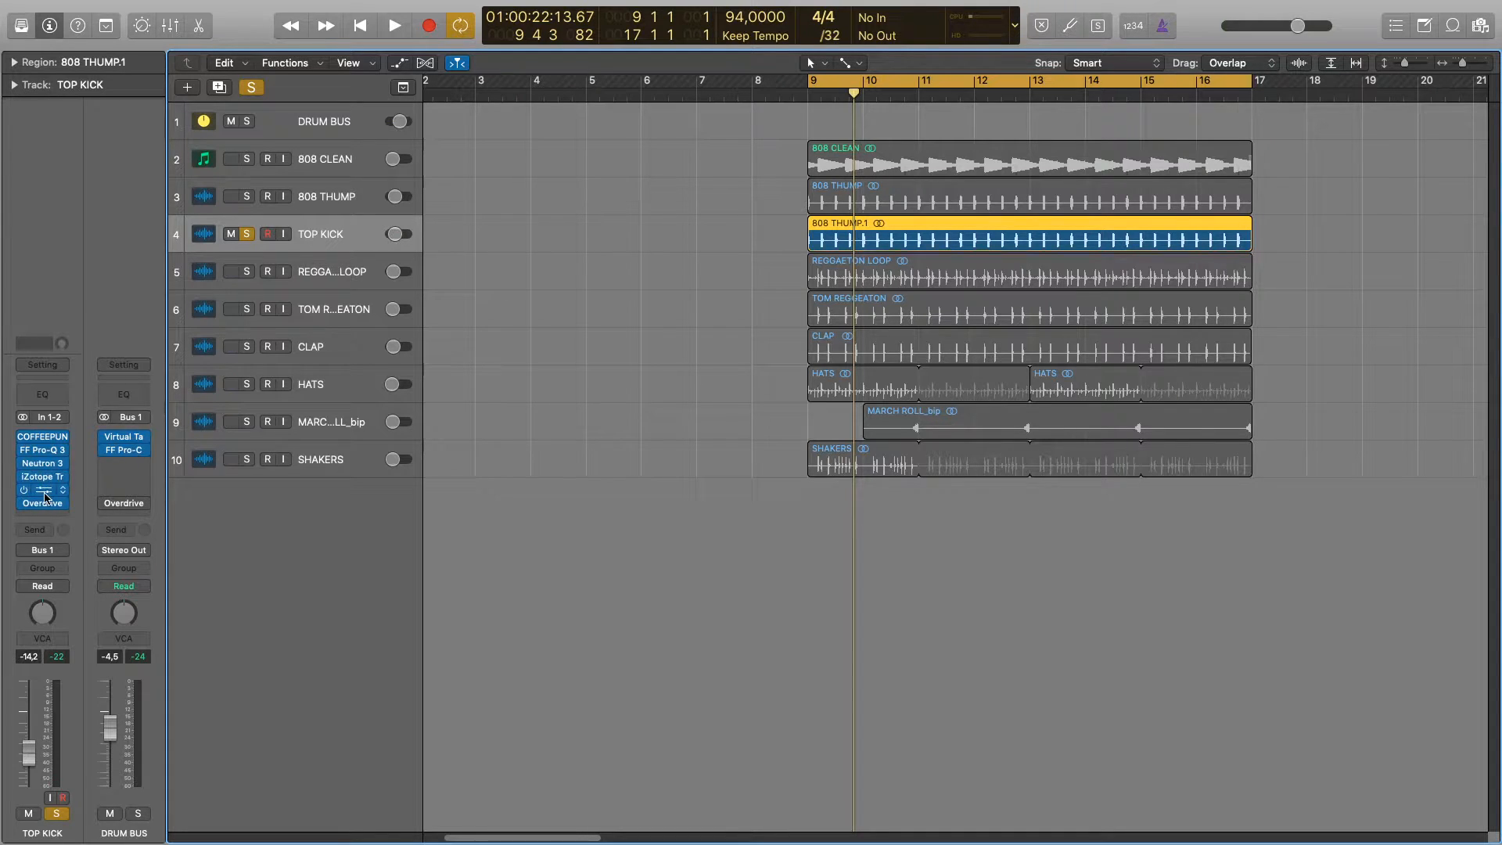
click(249, 235)
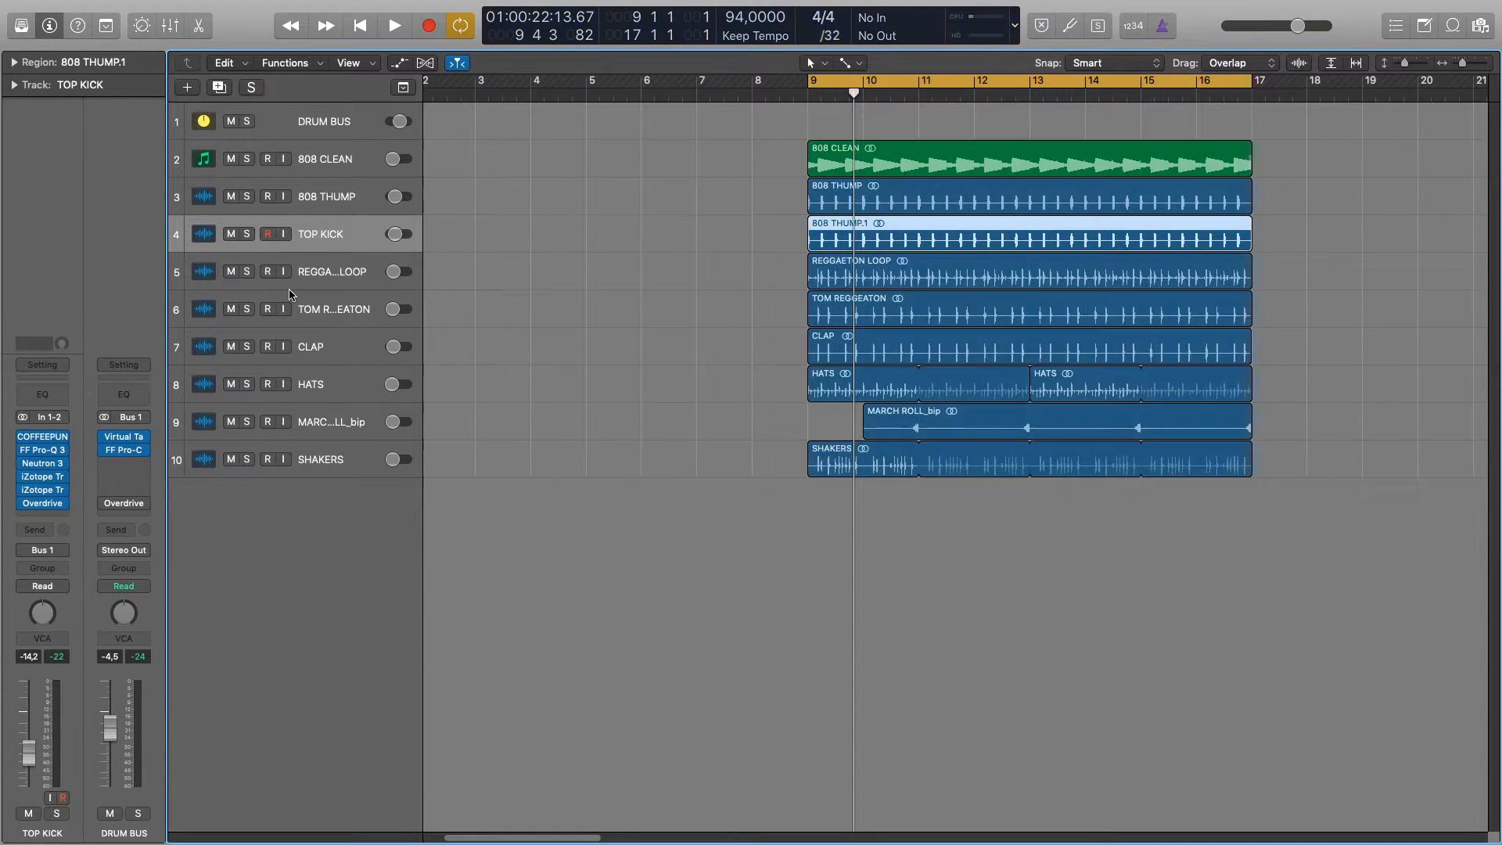
- Play the REGGAETON LOOP track in solo, turn on its Overdrive plug-in and end the solo
click(352, 280)
click(247, 270)
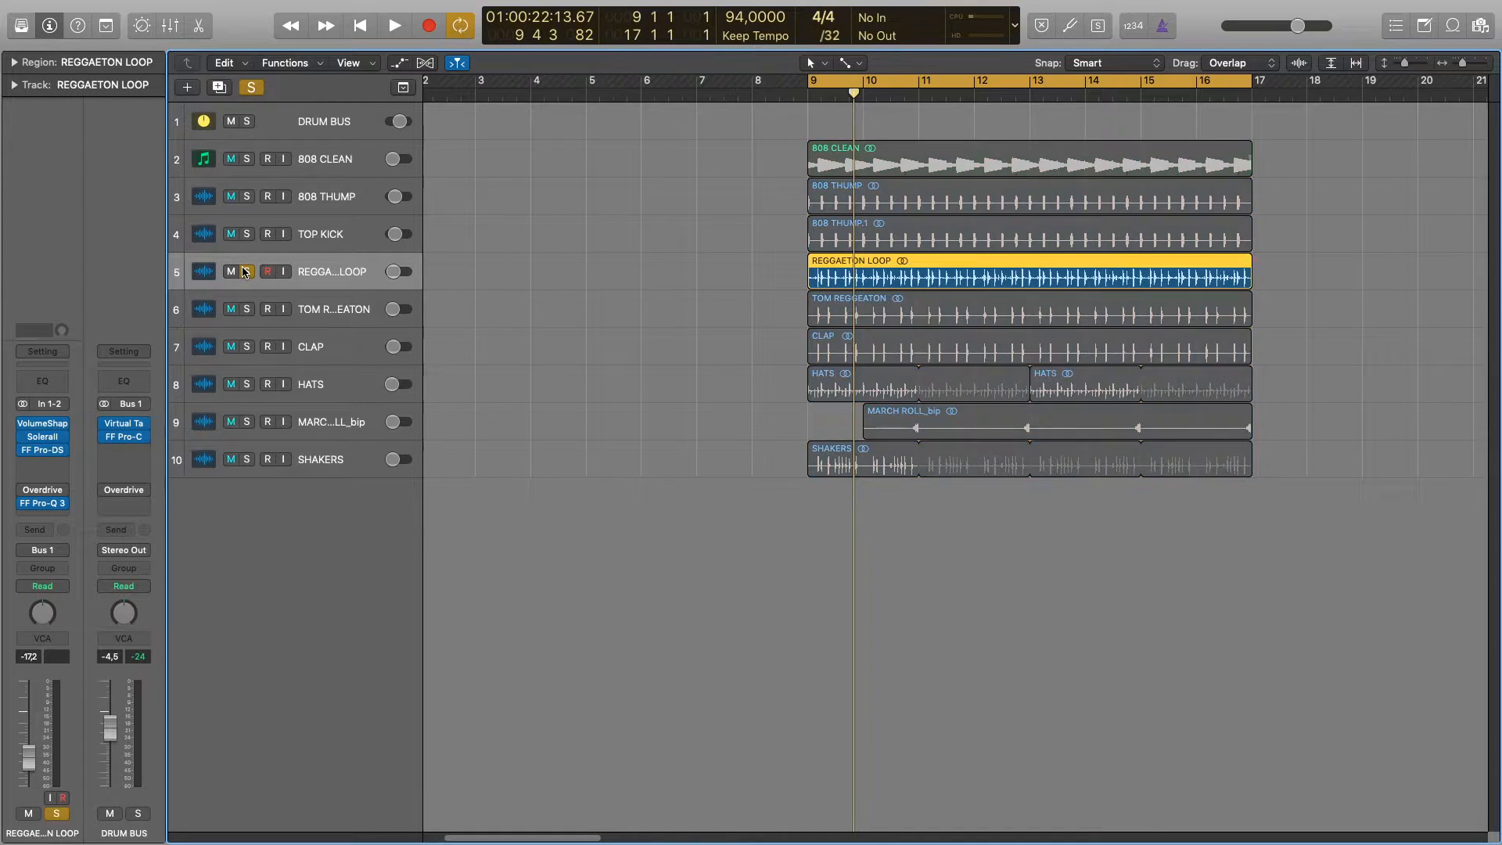
key(space)
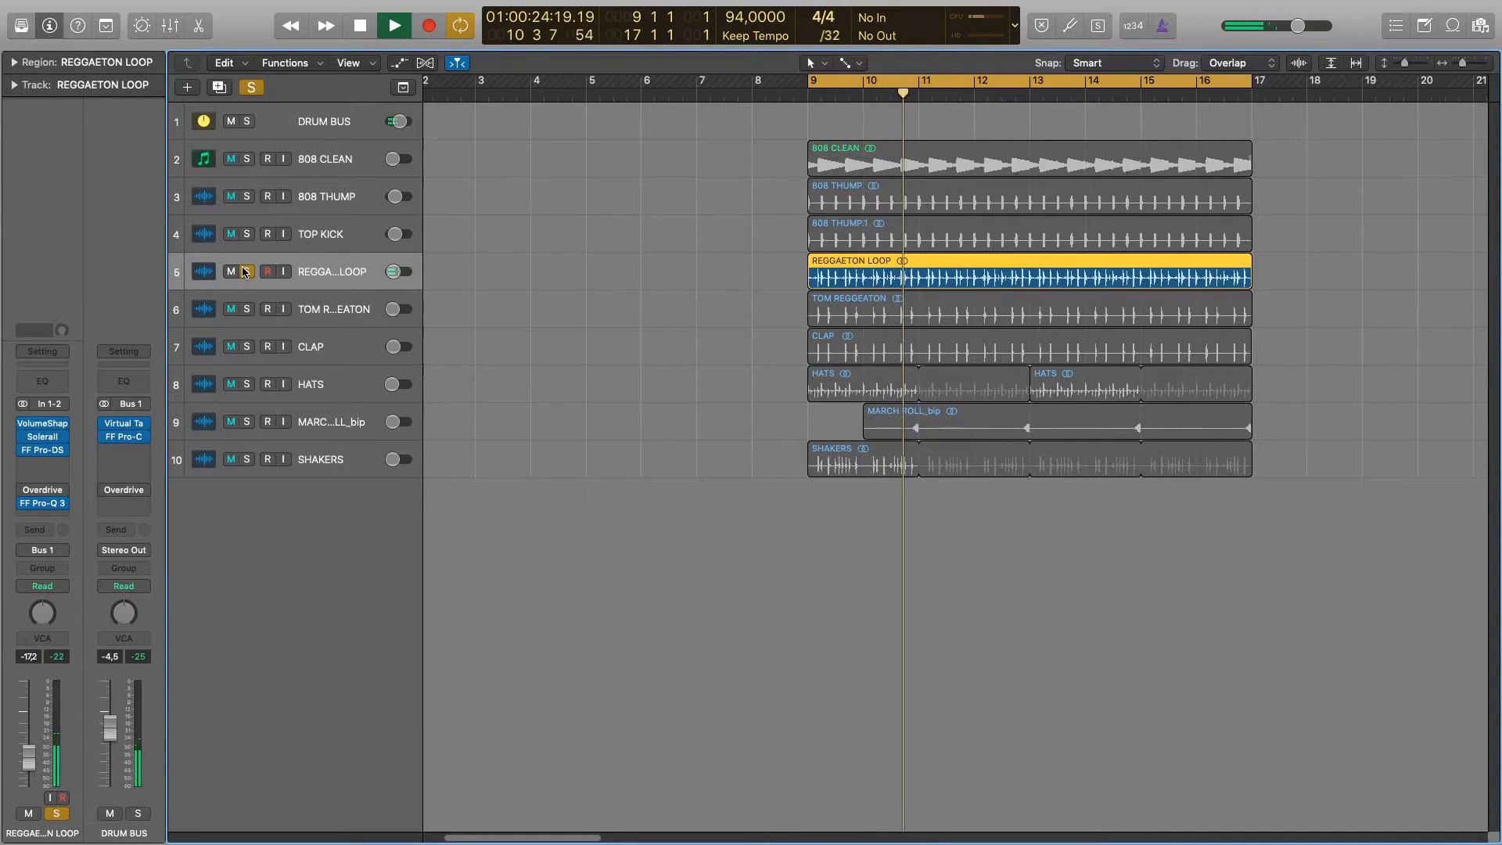
click(36, 491)
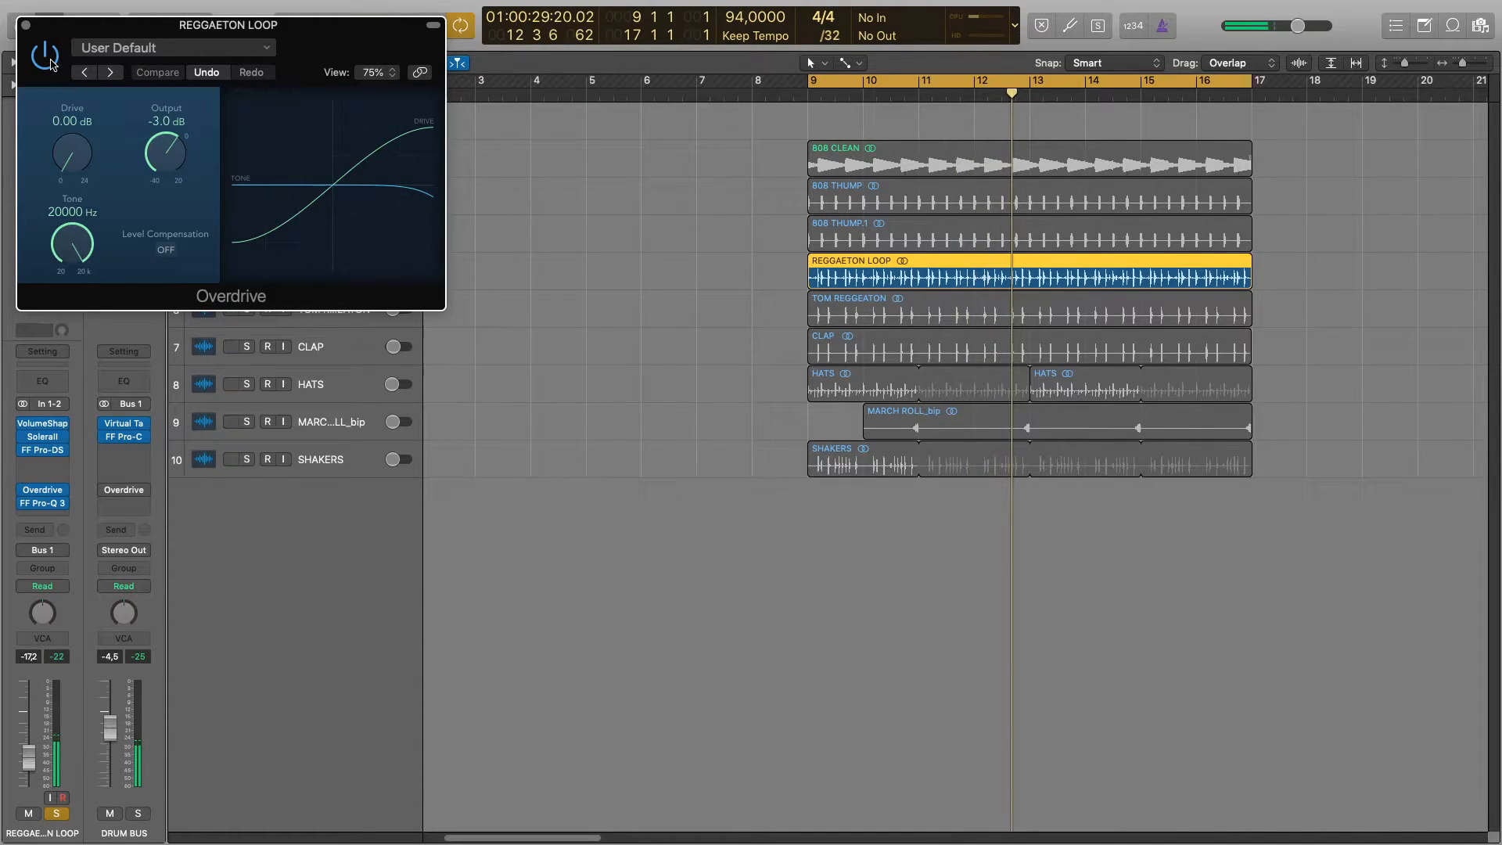
click(25, 26)
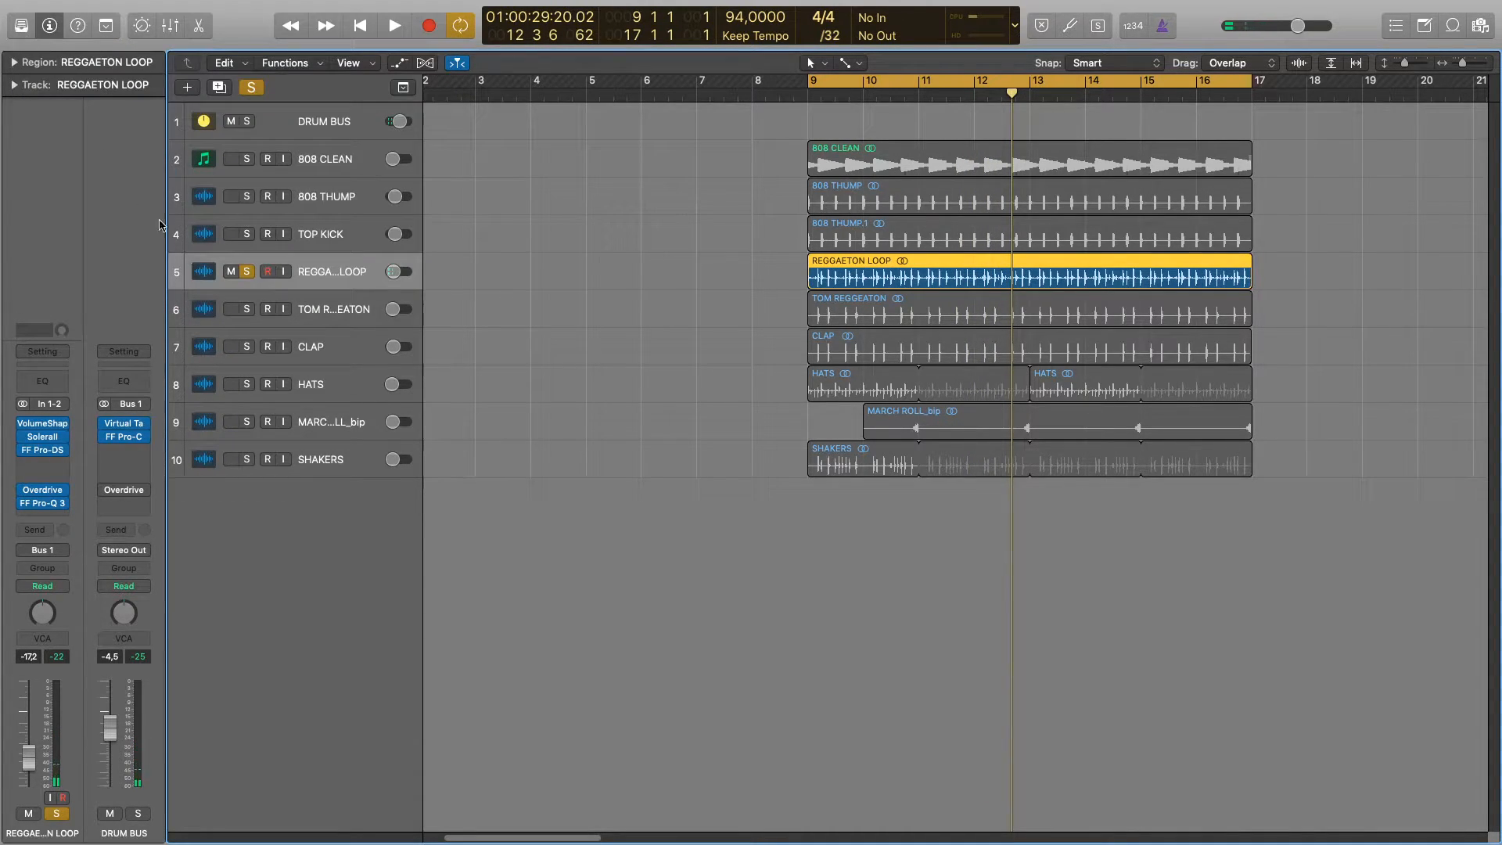
click(245, 272)
- Solo the TOM REGGEATON track, start playback and turn on its Overdrive plug-in
click(310, 302)
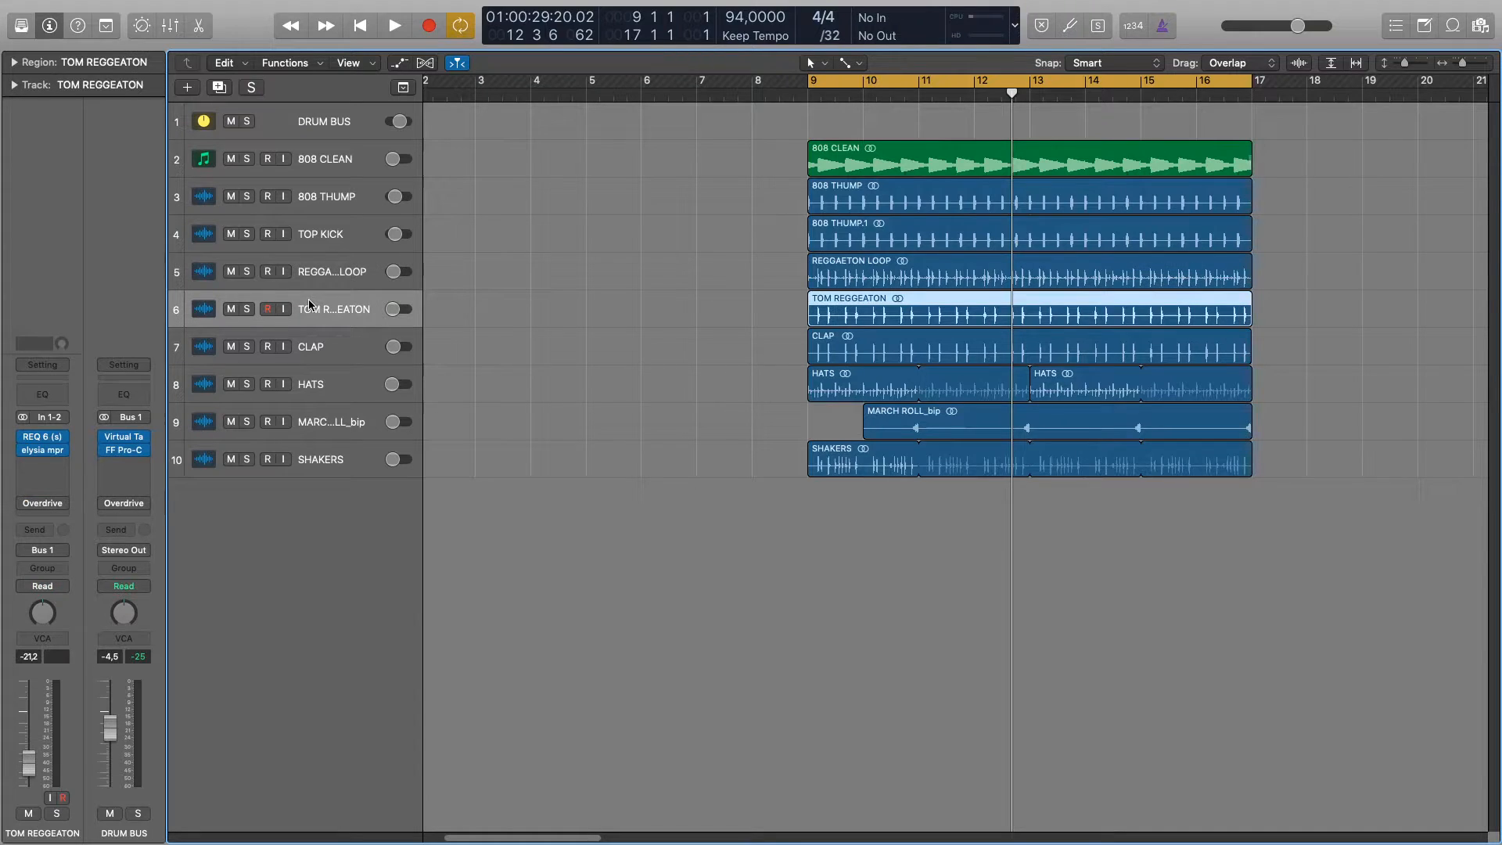
click(247, 309)
key(space)
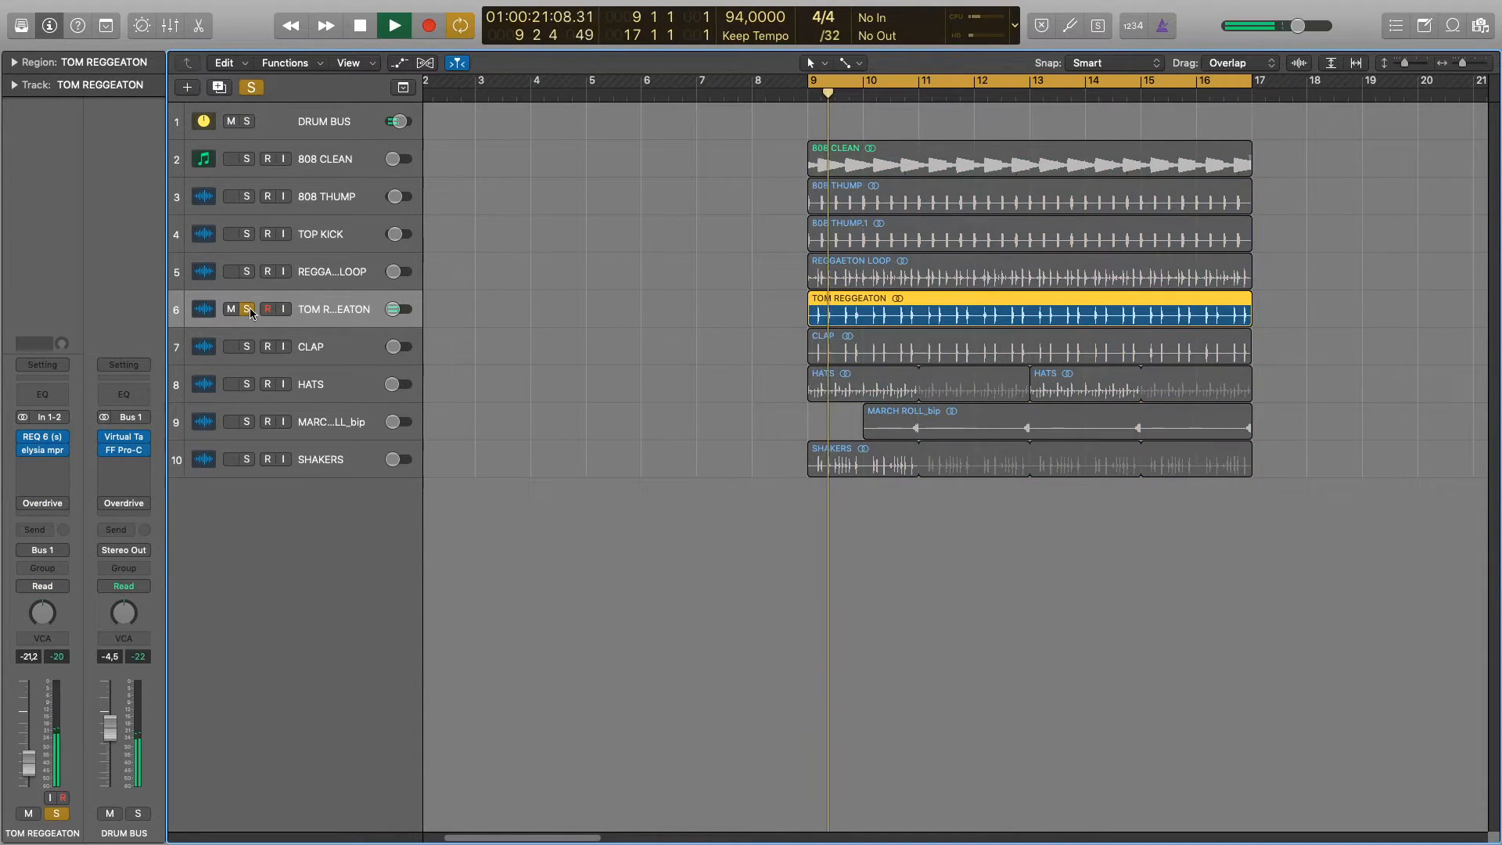
click(43, 502)
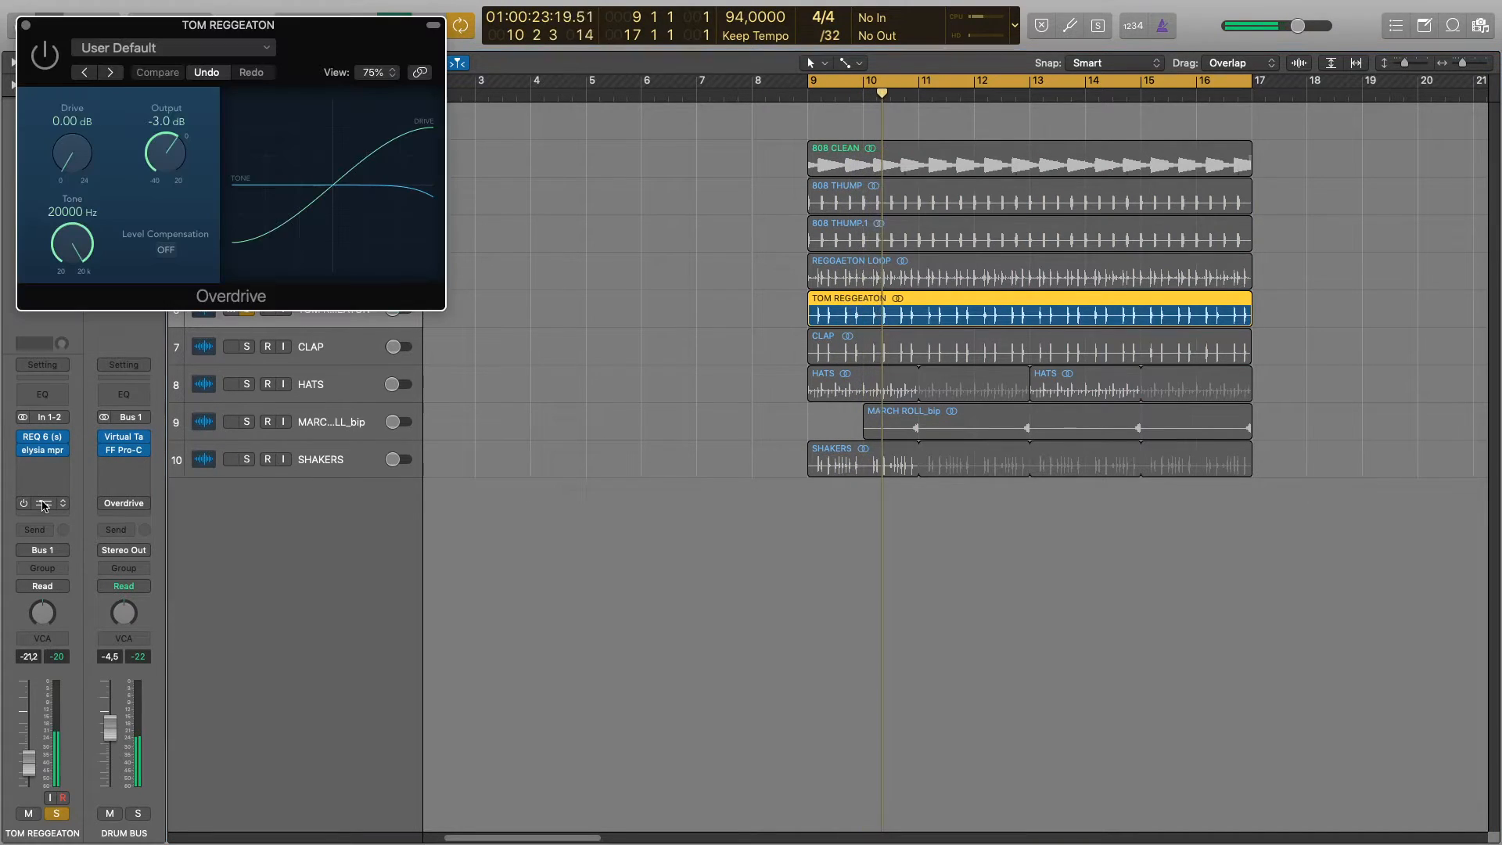
click(45, 55)
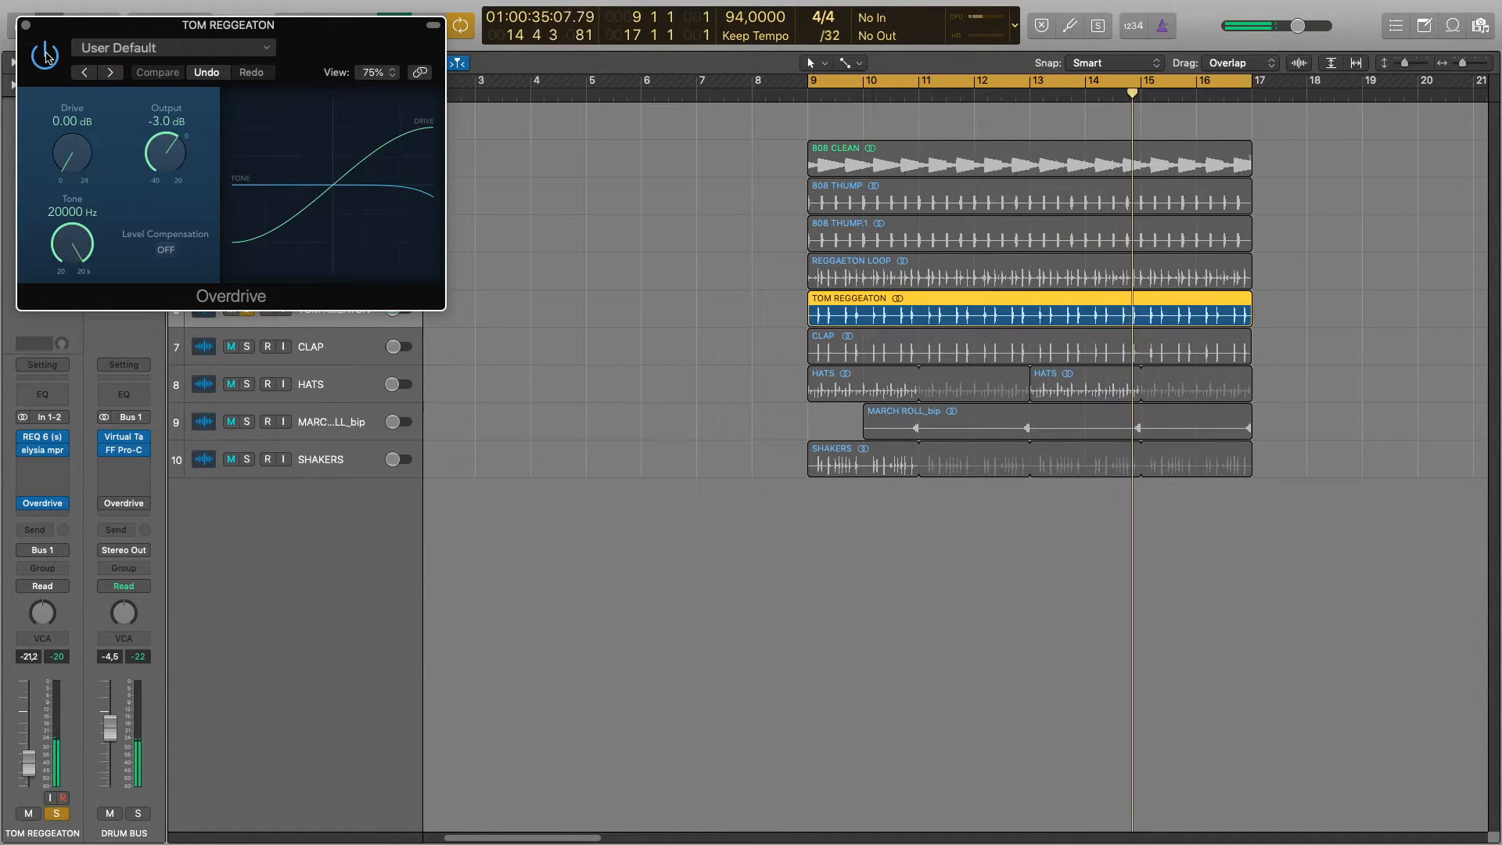
- Compare TOM REGGEATON with Overdrive bypassed and active, leave the plug-in on and end the solo
click(46, 56)
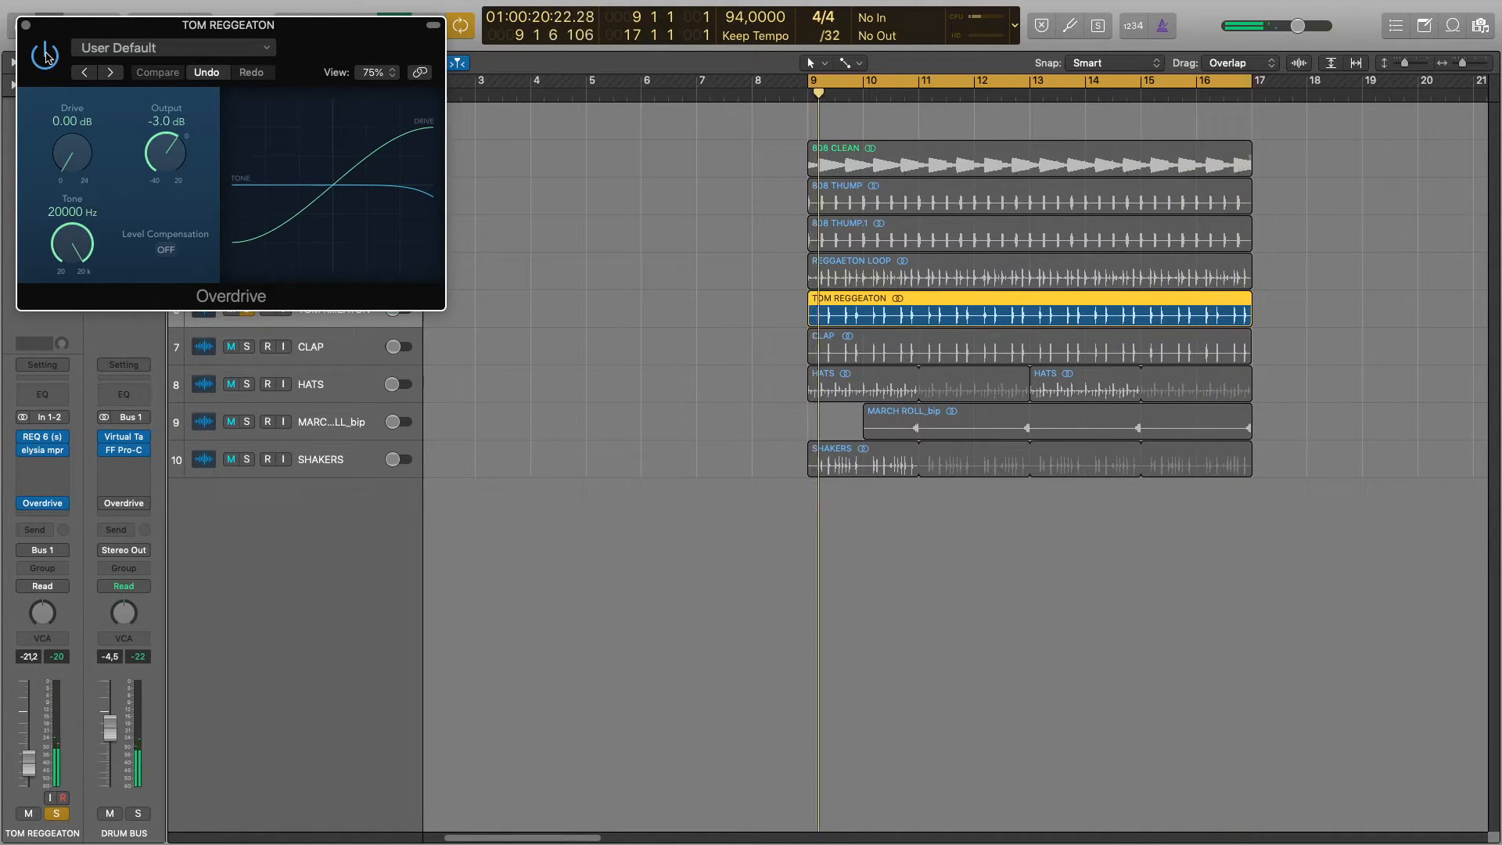
click(45, 56)
click(45, 56)
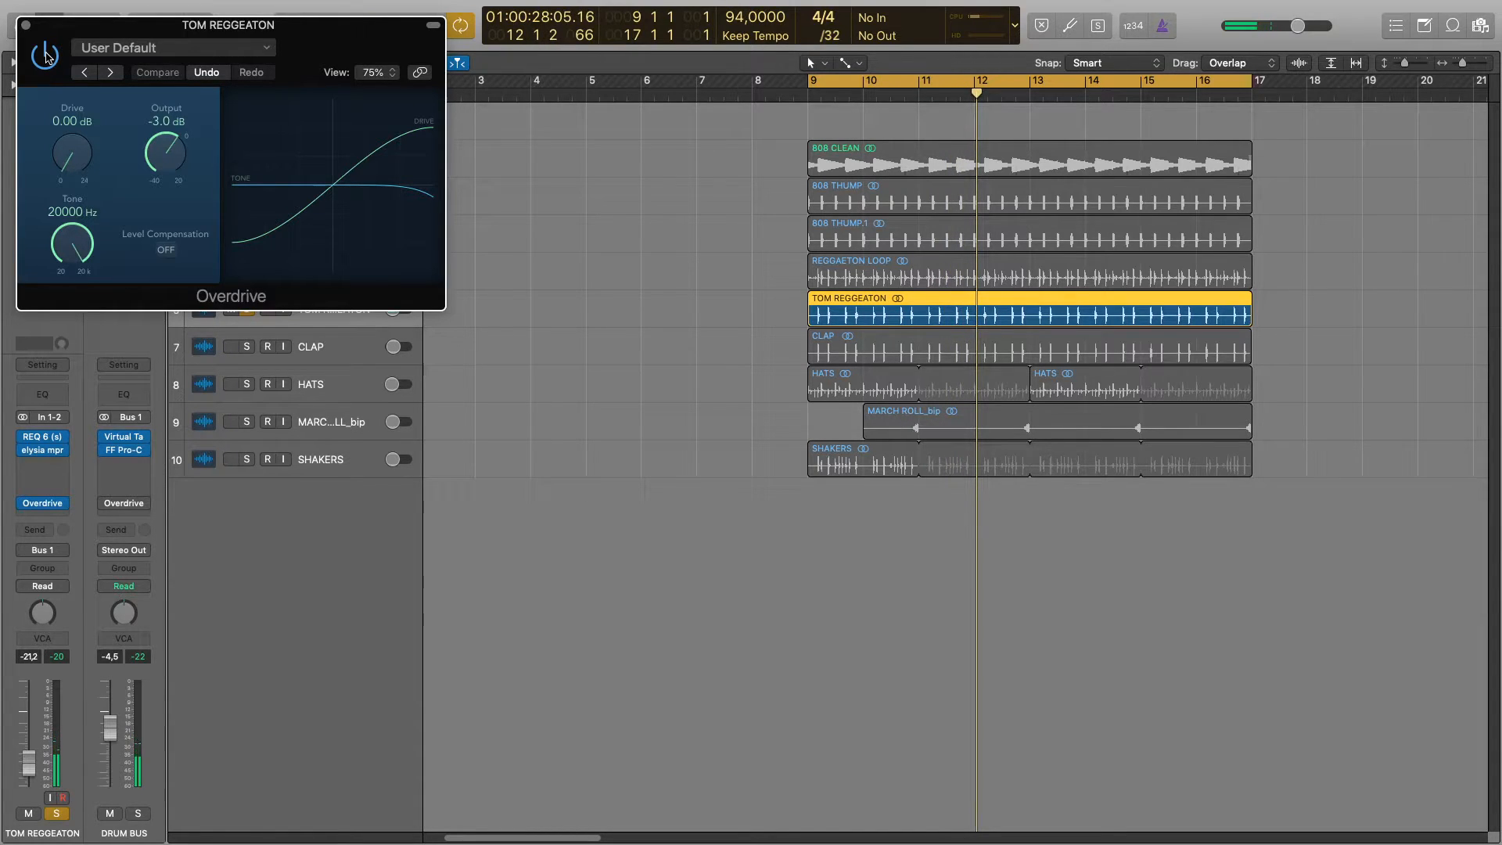
click(56, 815)
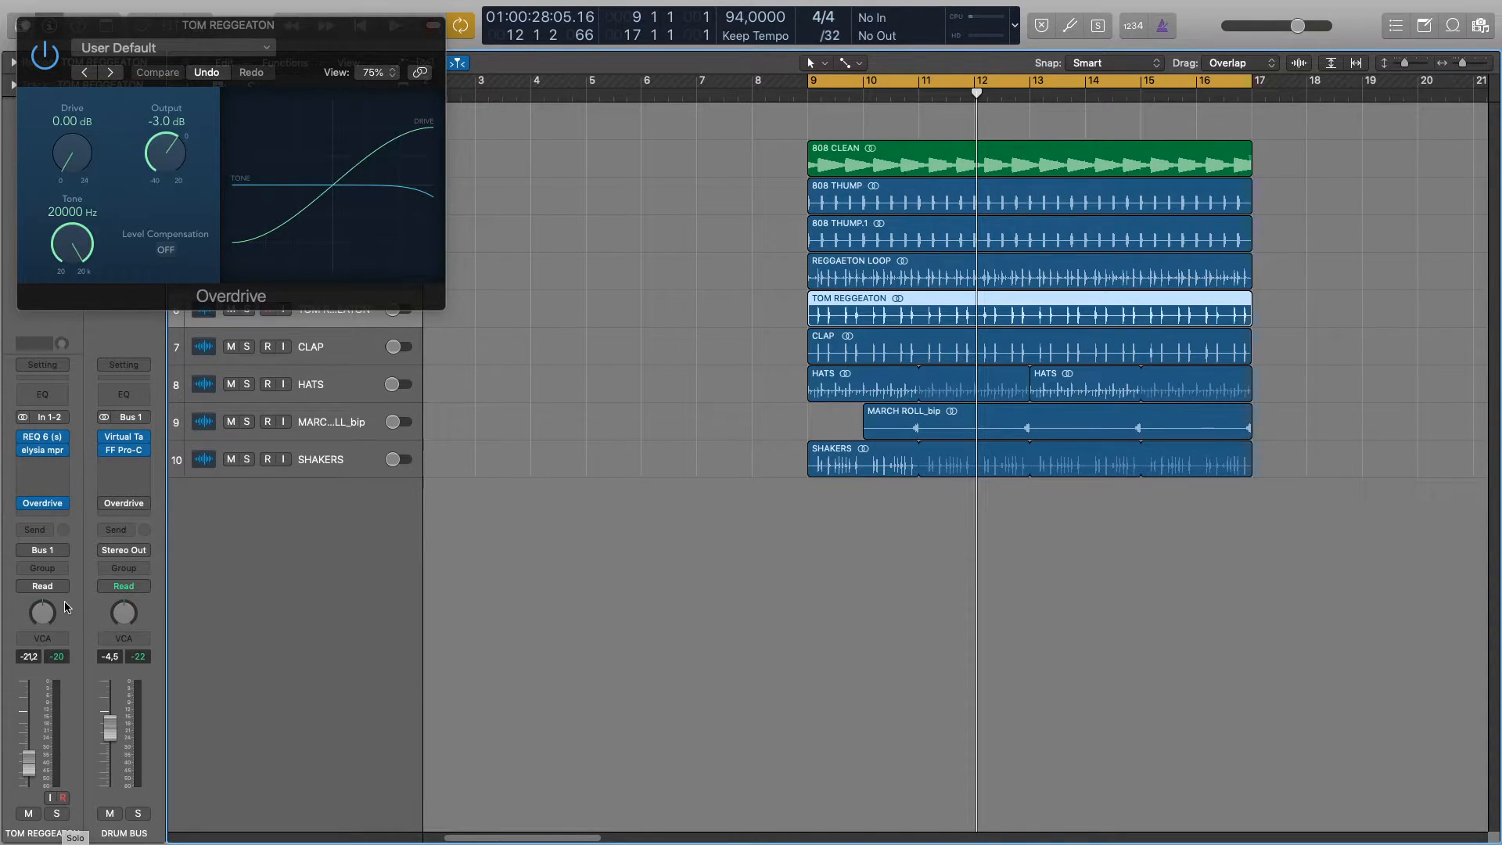
click(25, 26)
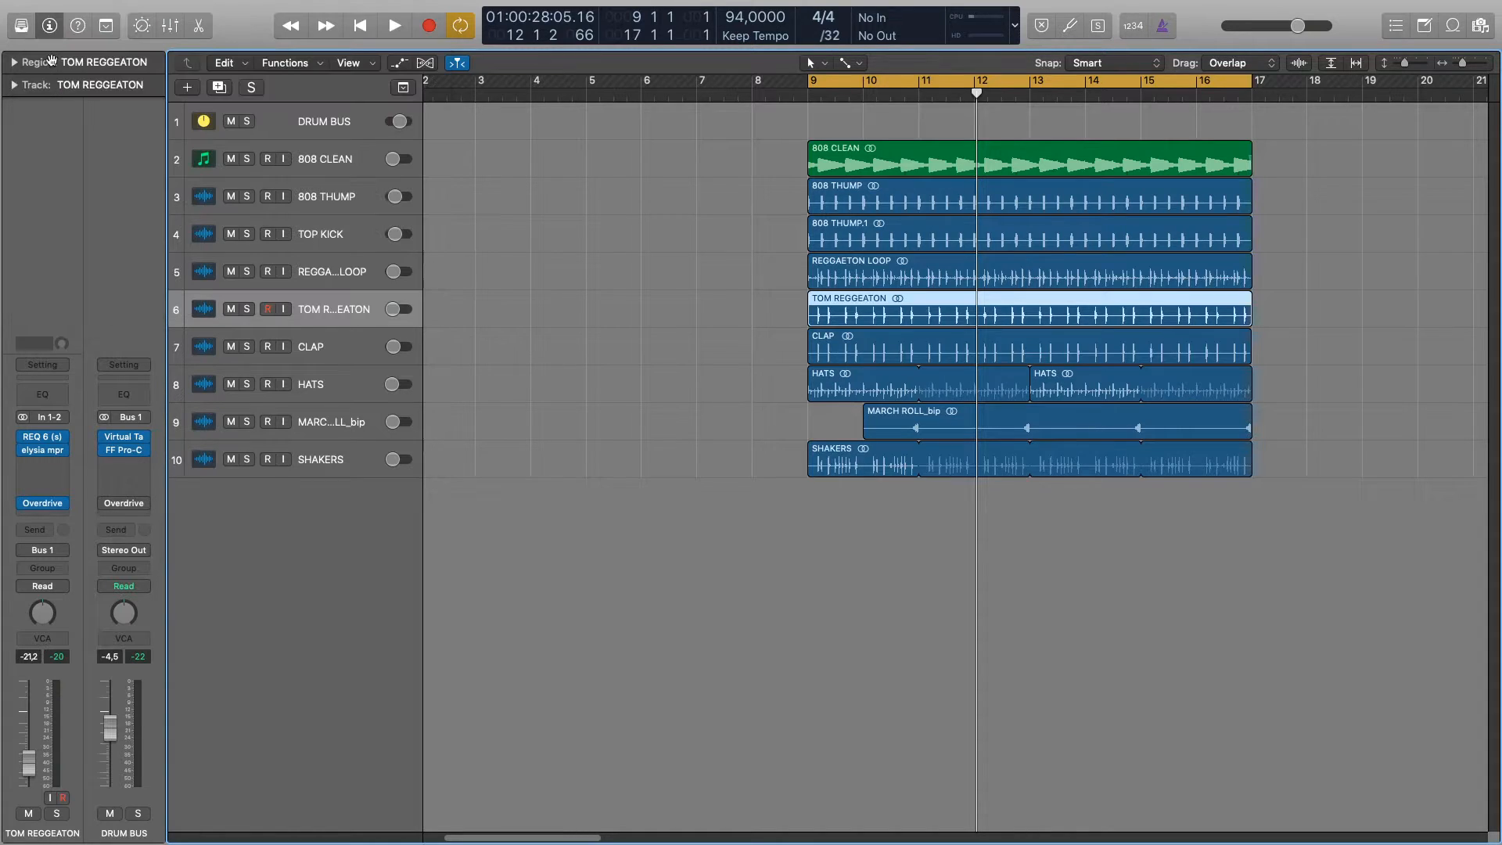
- Play the CLAP track in solo and turn on its Overdrive plug-in to hear the effect
click(333, 347)
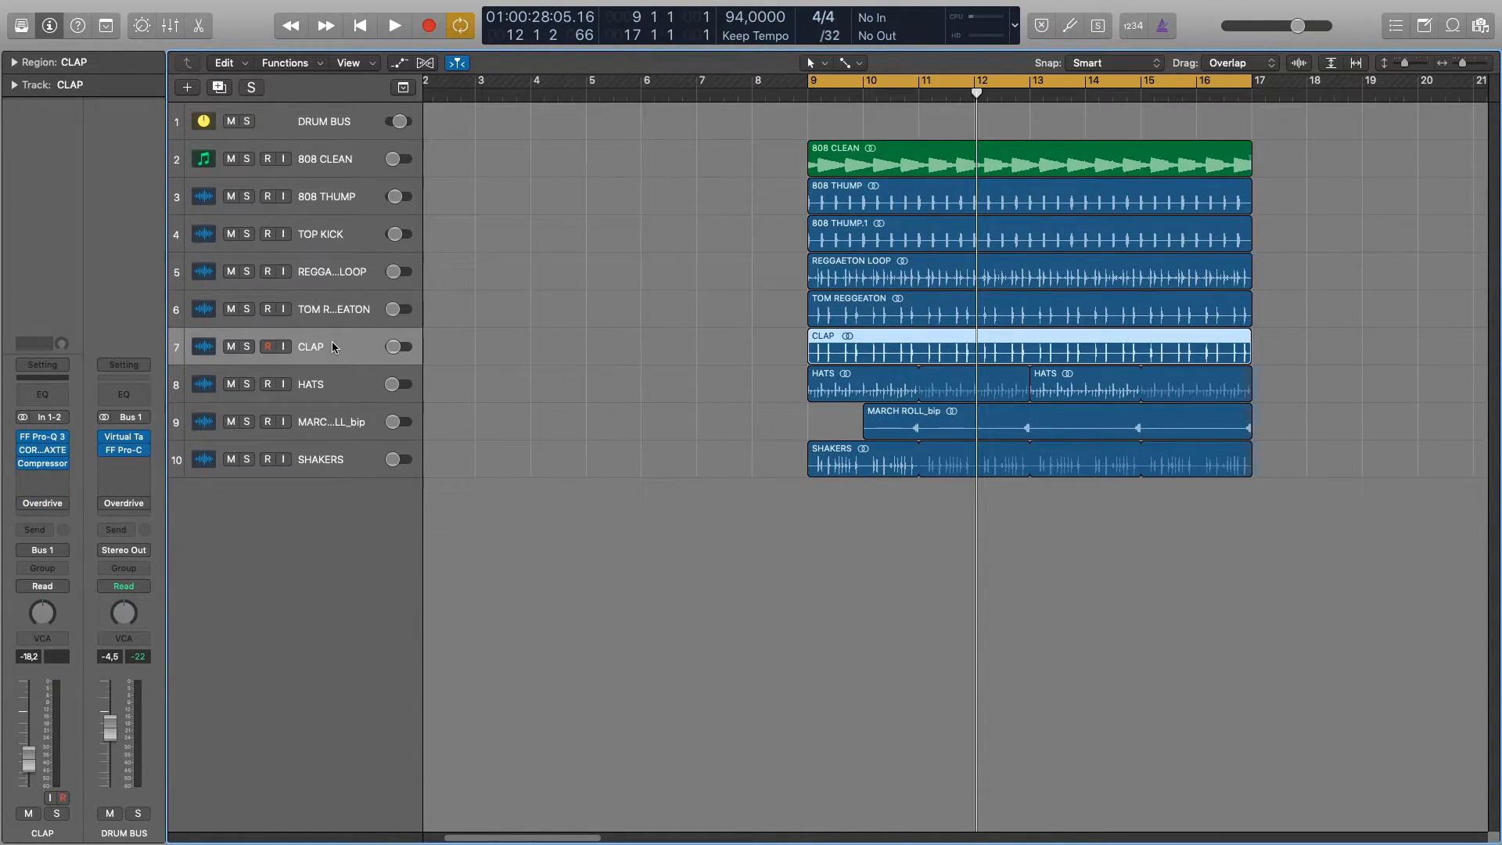
click(44, 504)
key(space)
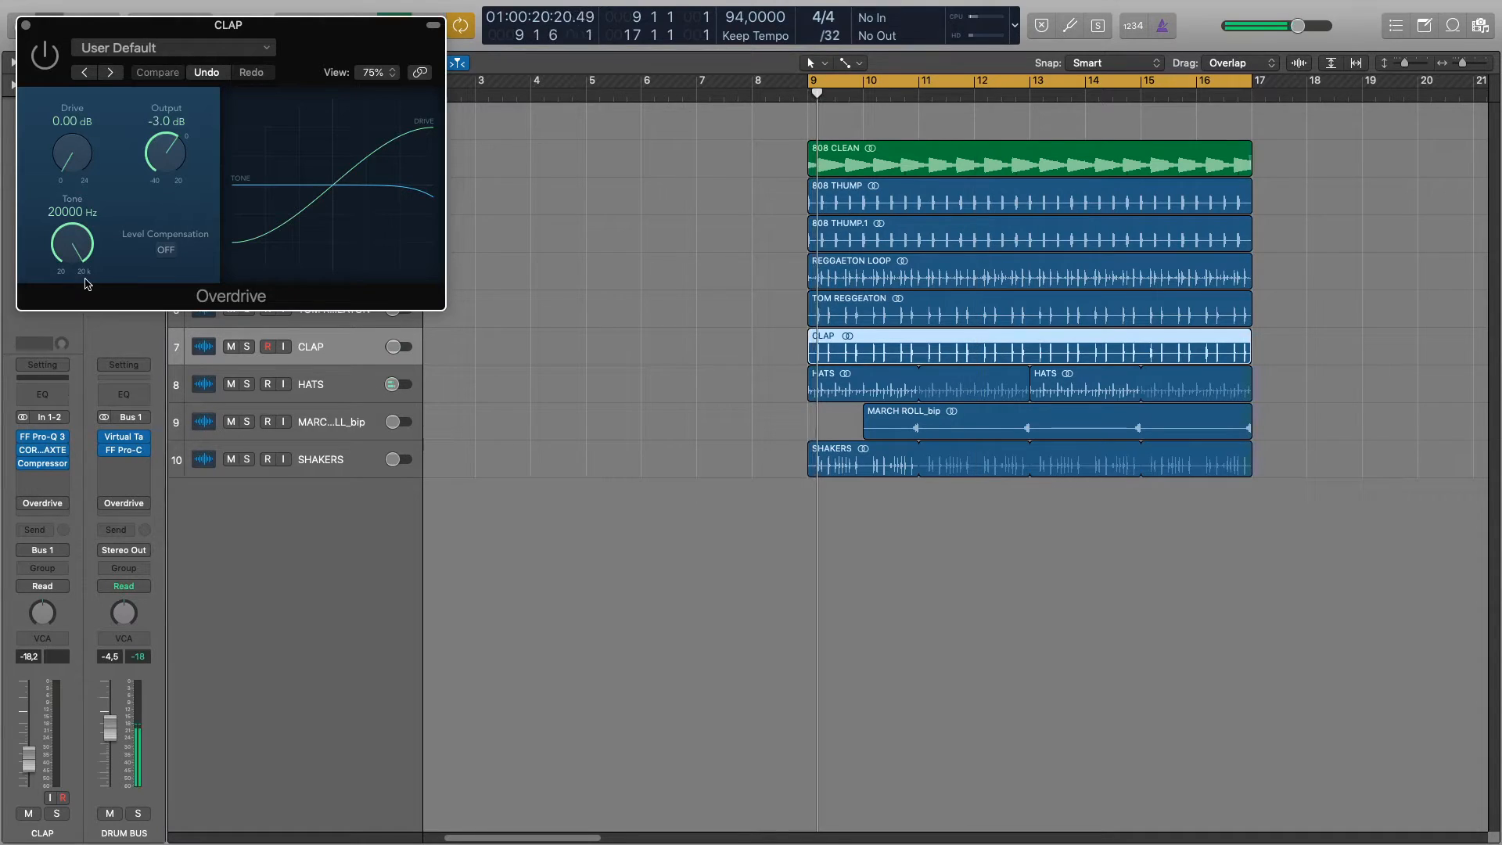
click(248, 346)
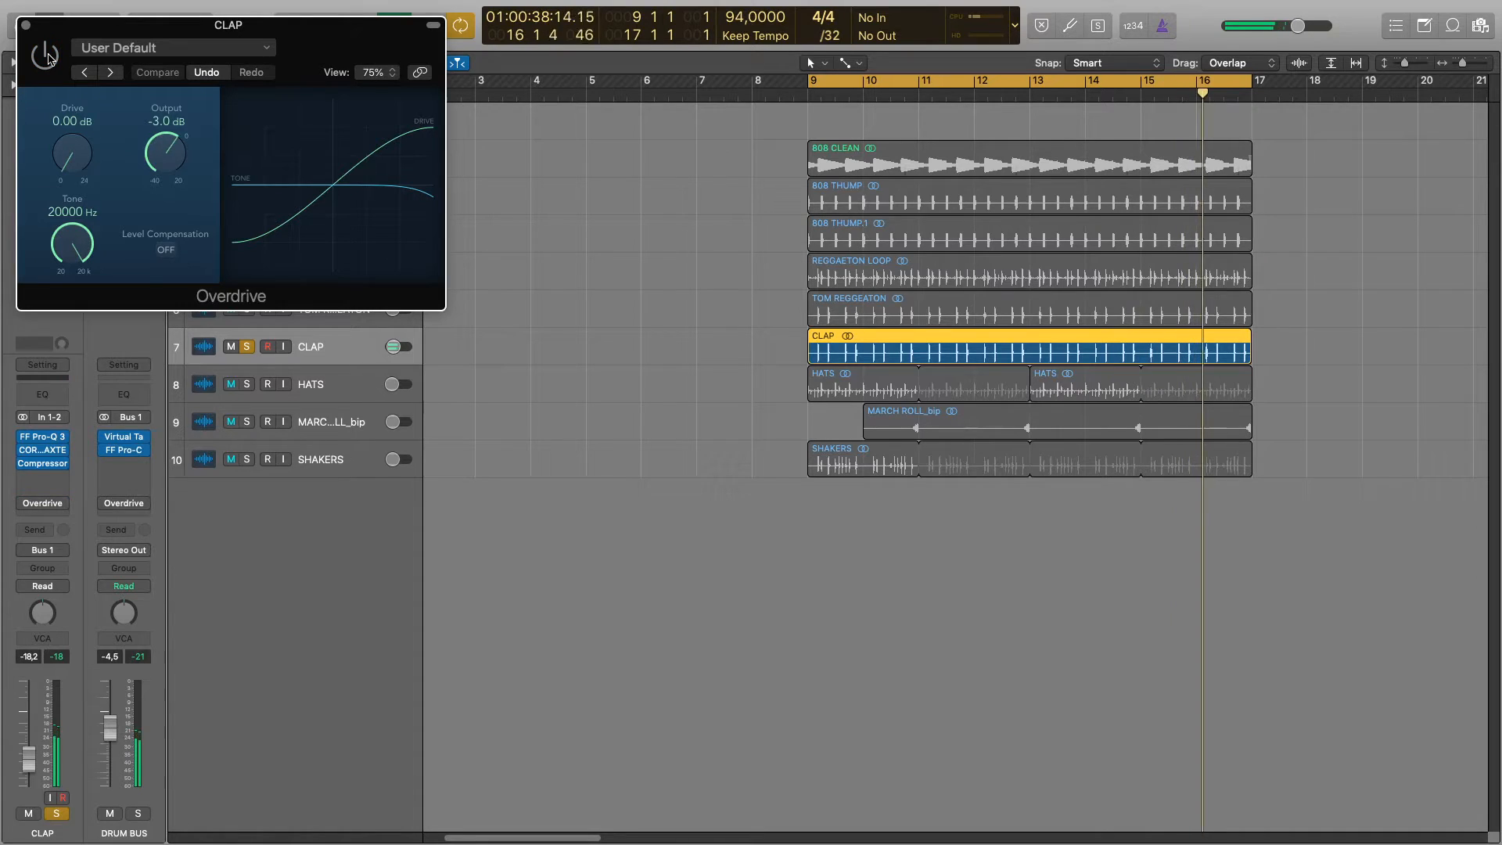
click(48, 58)
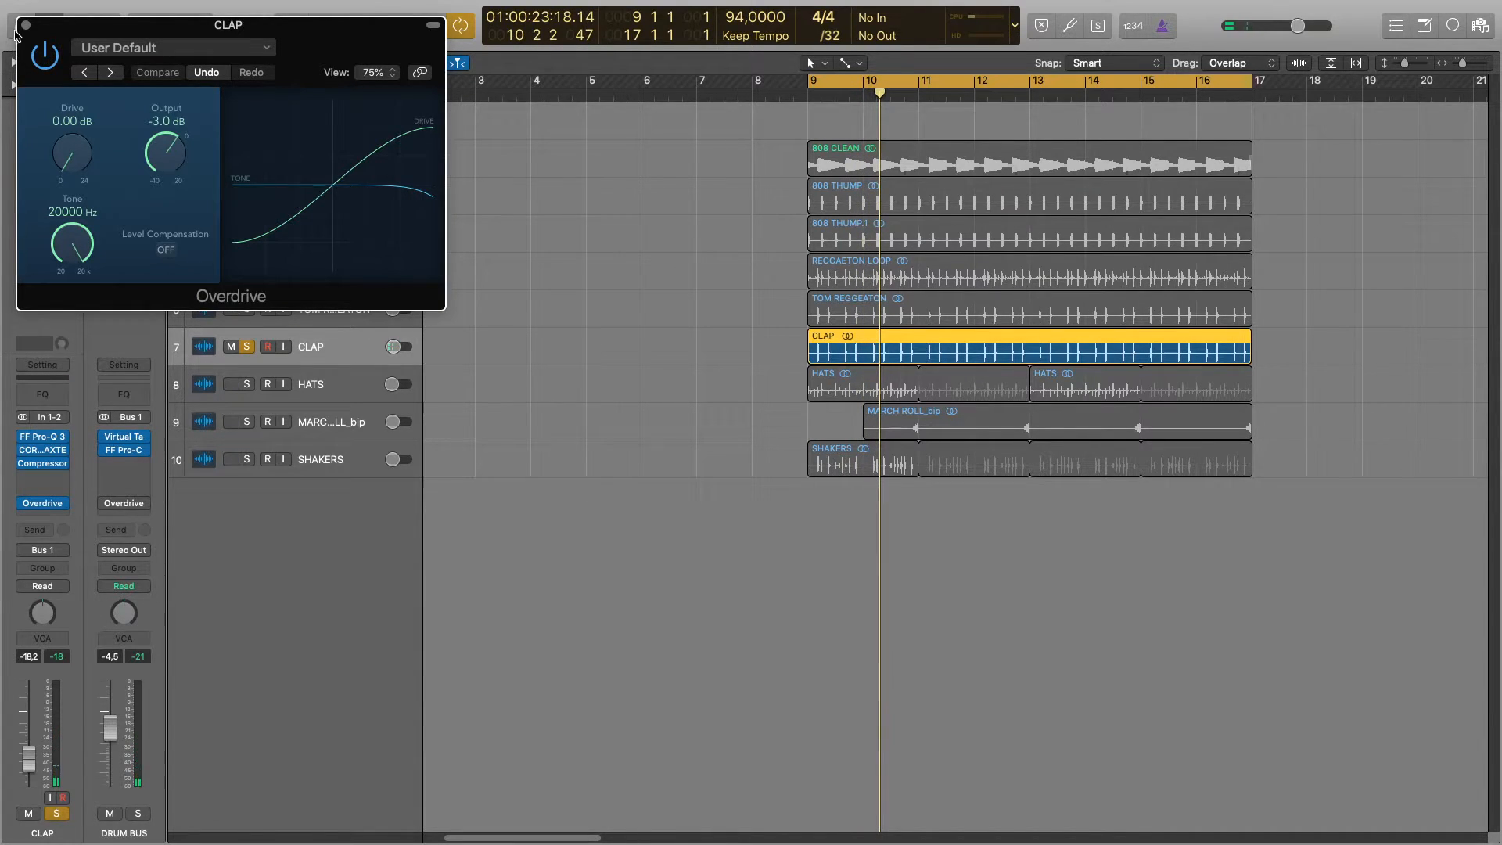
- Bypass Overdrive on CLAP, end its solo and switch to the HATS track
click(24, 503)
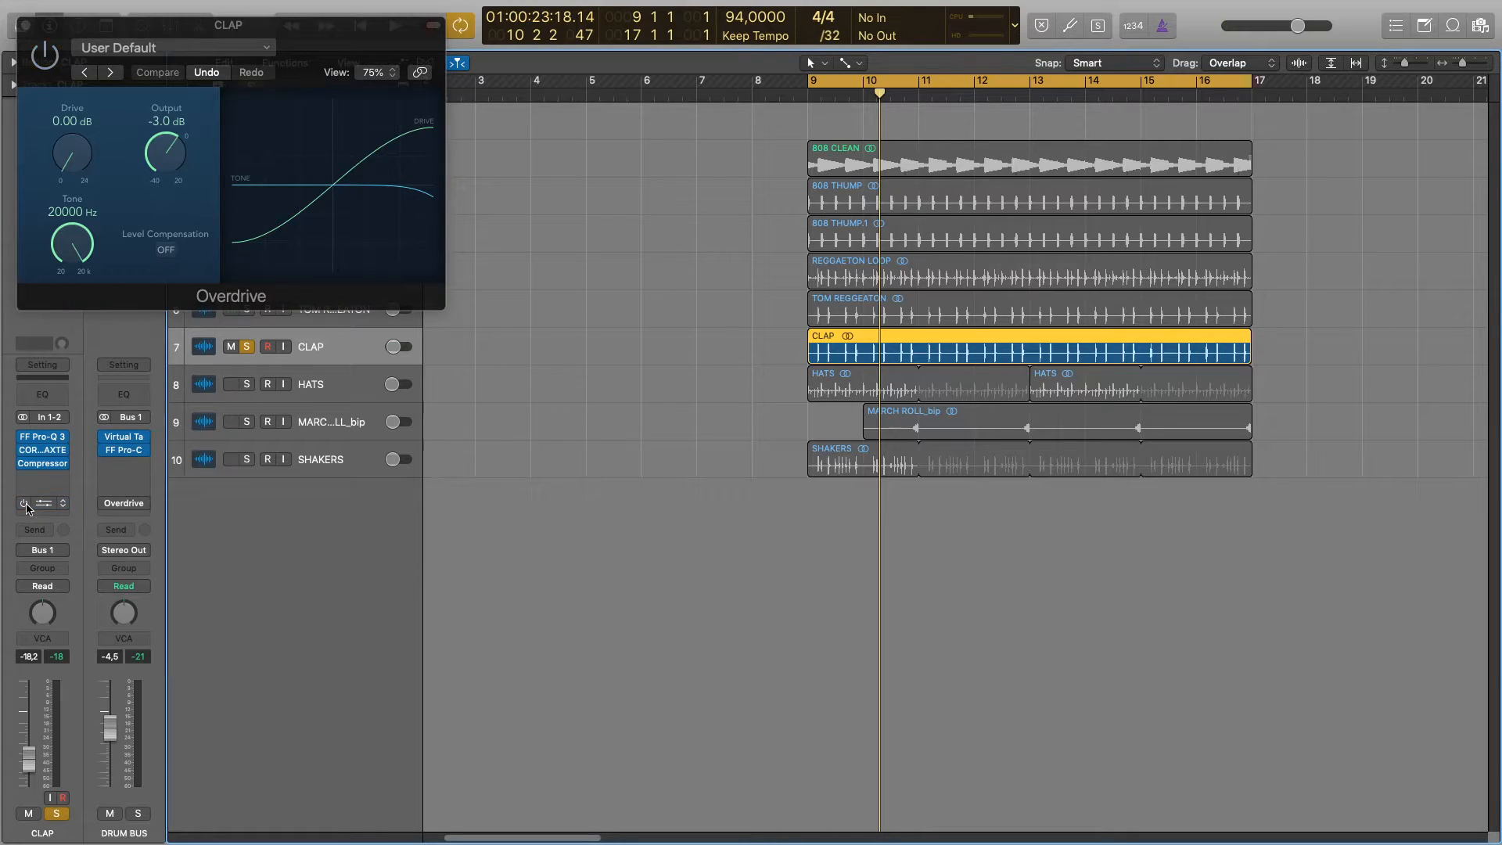
click(247, 347)
click(349, 393)
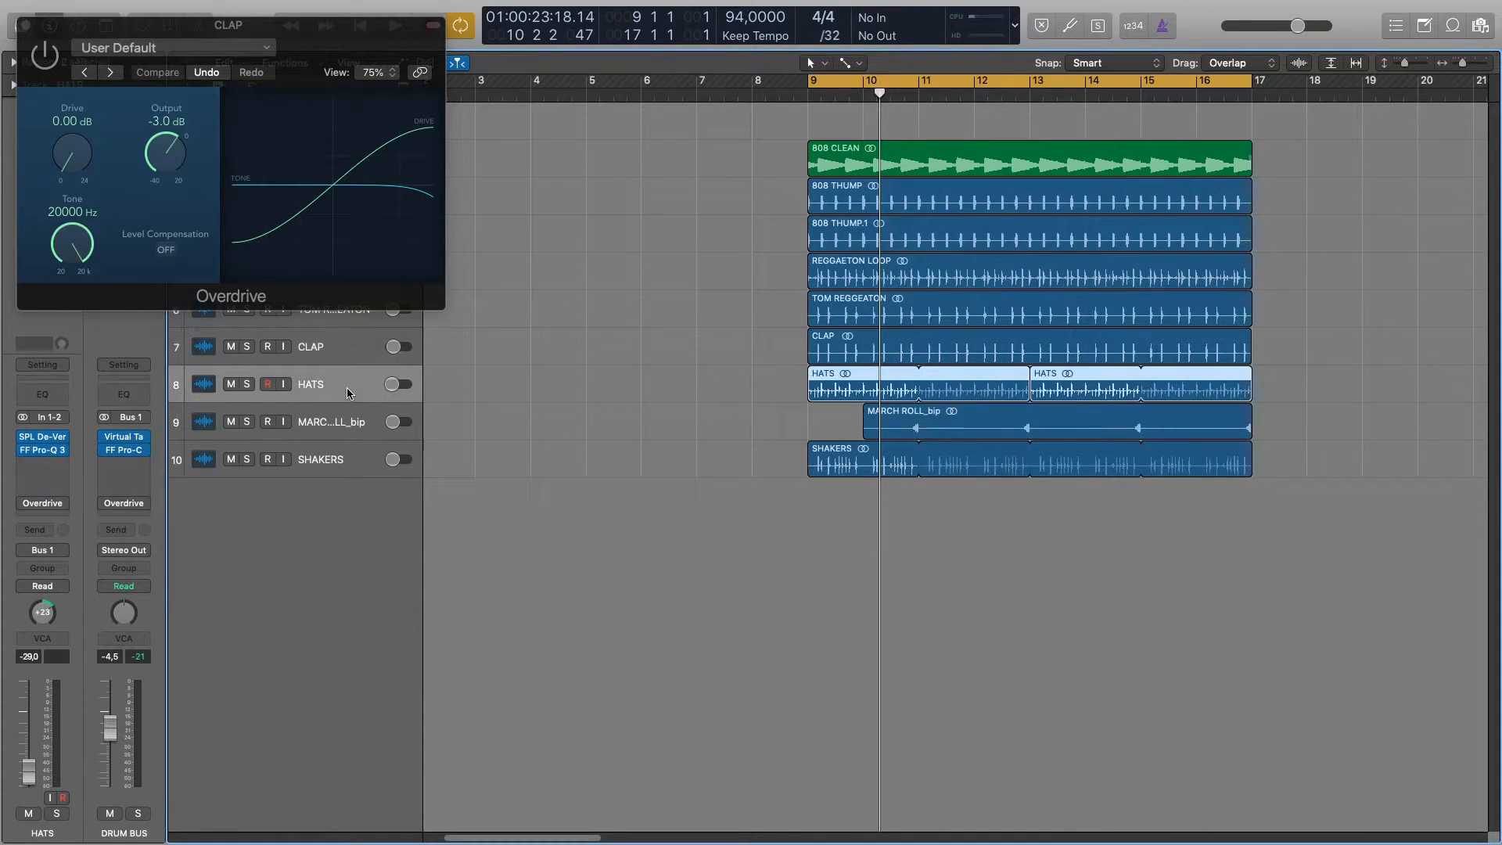
click(24, 26)
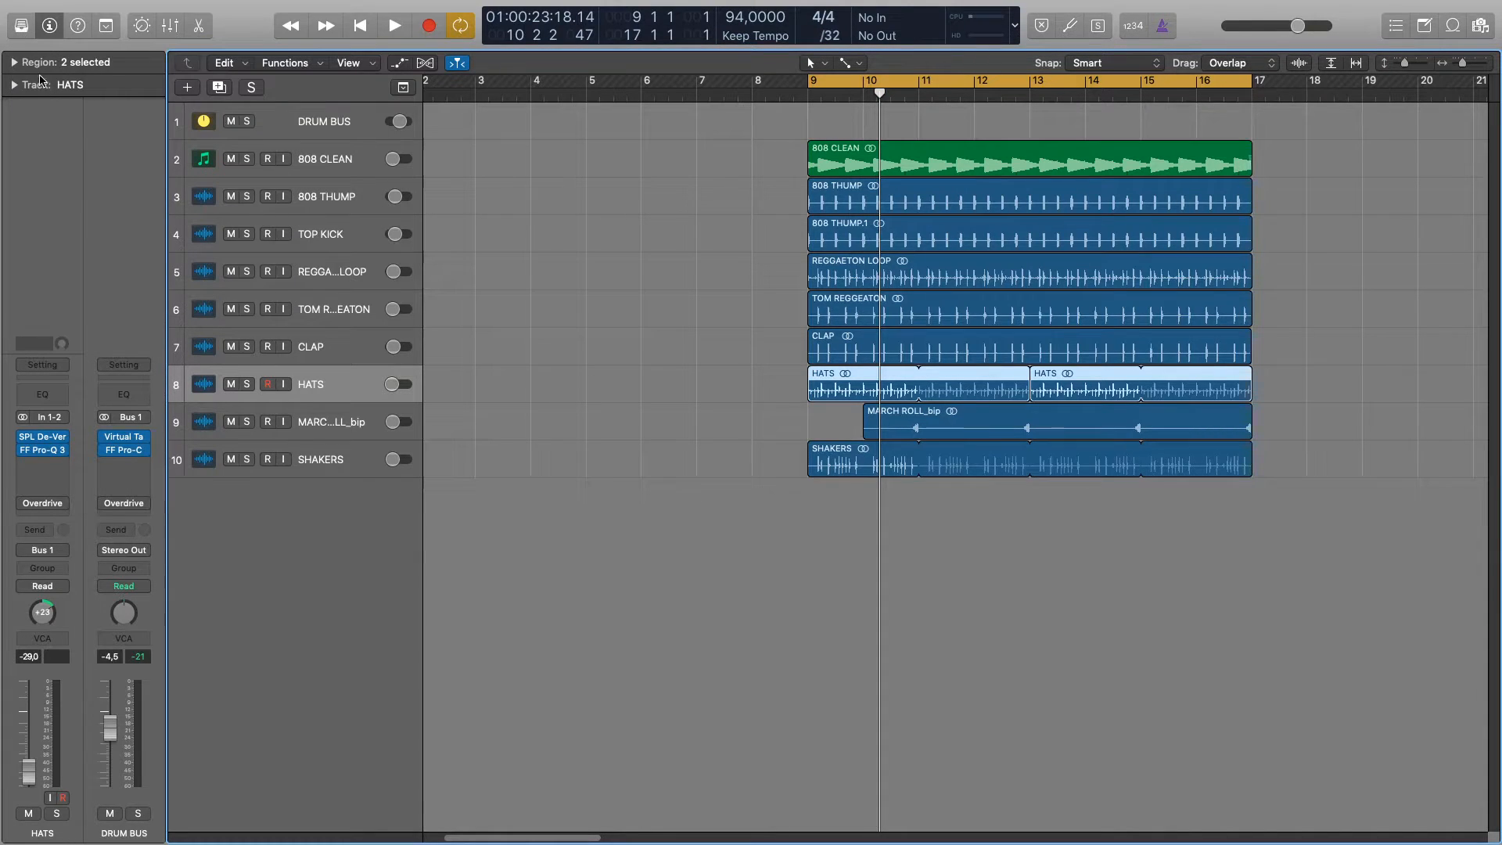
- Play the HATS track in solo, turn on its Overdrive plug-in and end the solo
click(247, 384)
key(space)
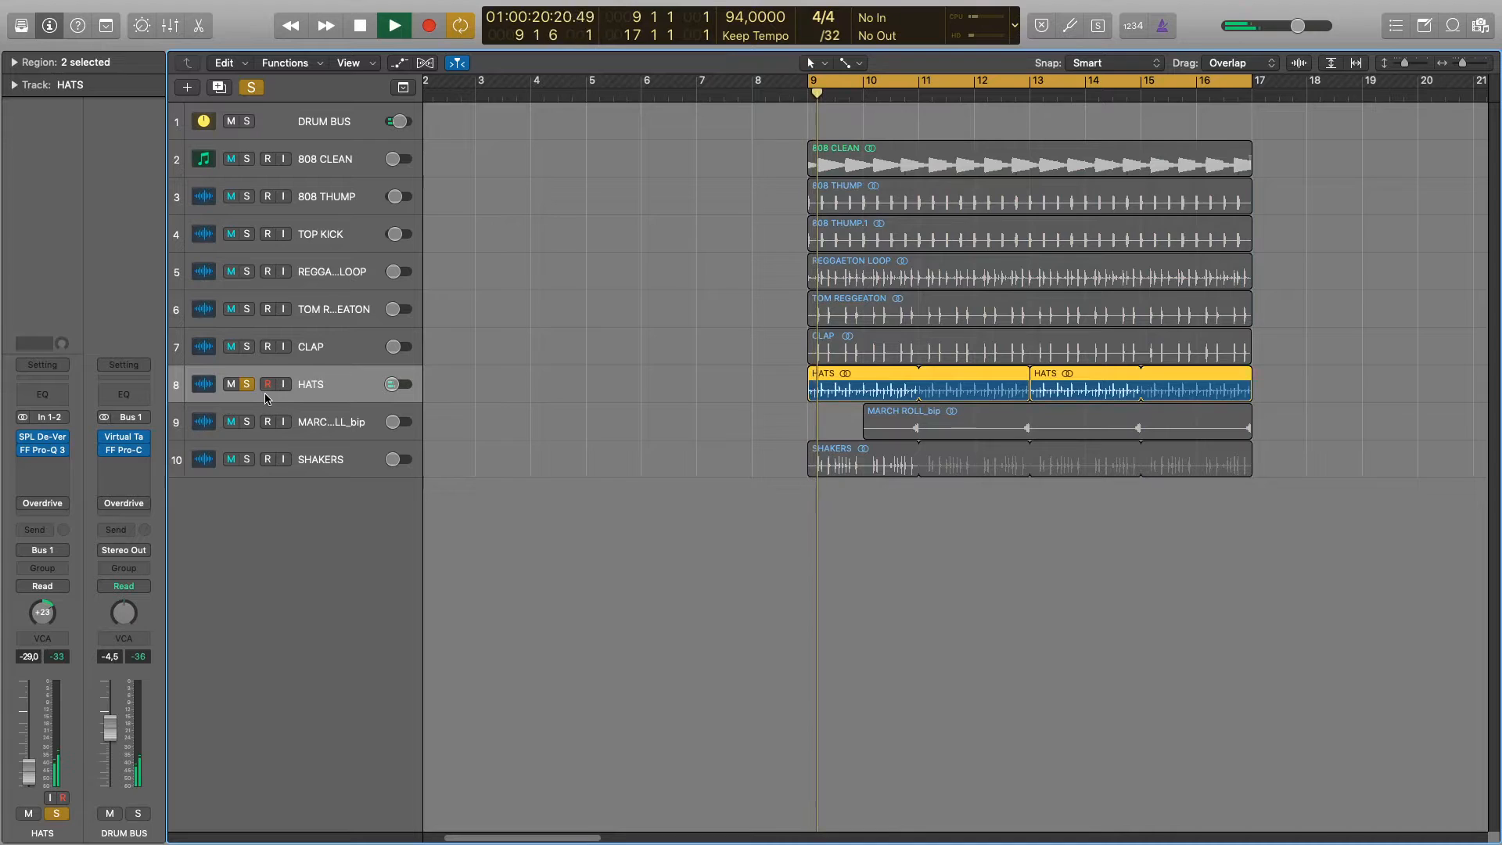
click(45, 501)
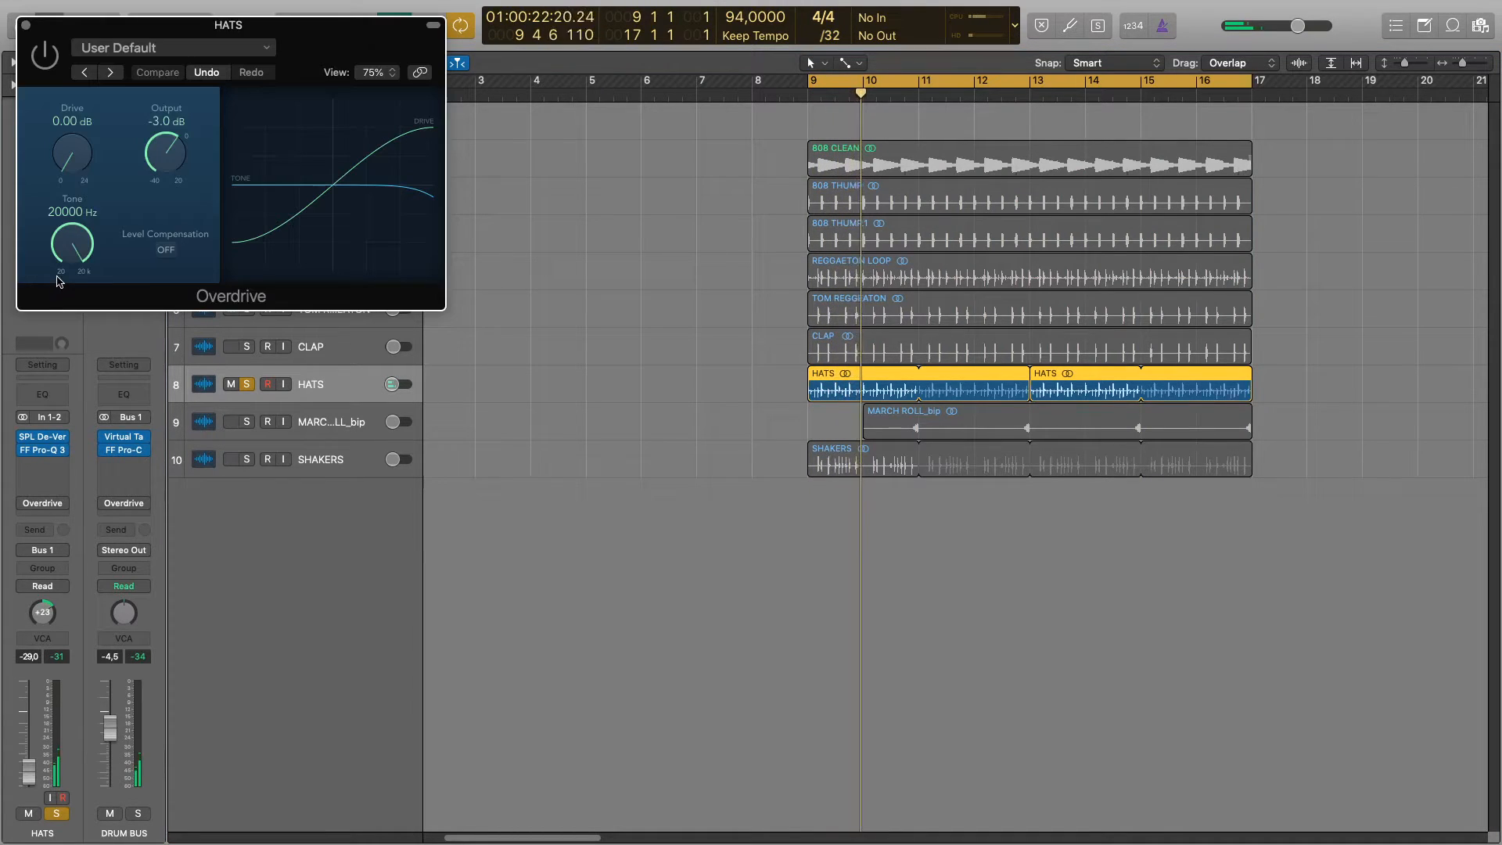
click(47, 63)
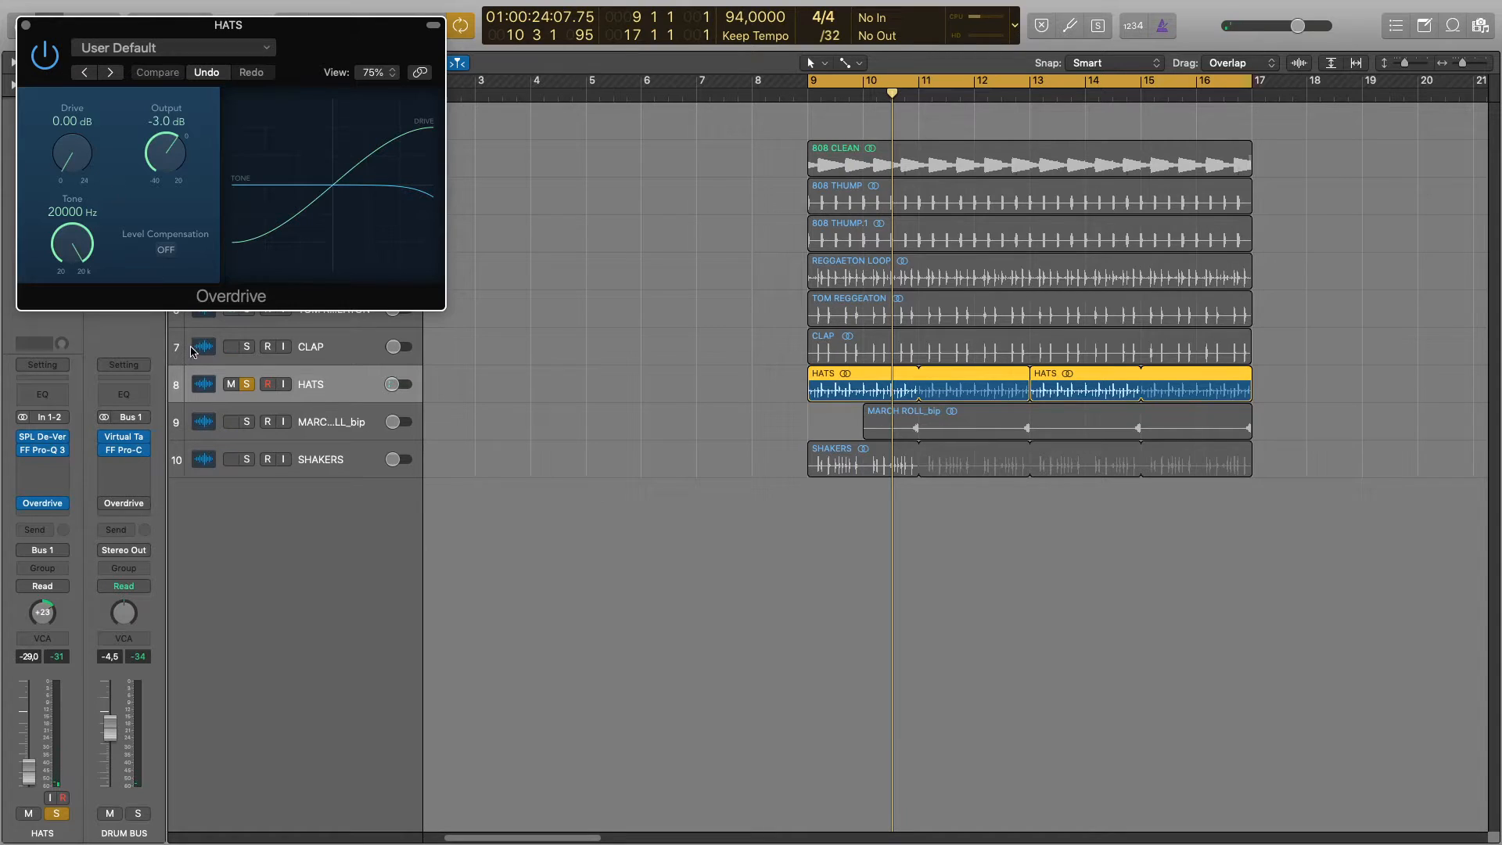
click(249, 385)
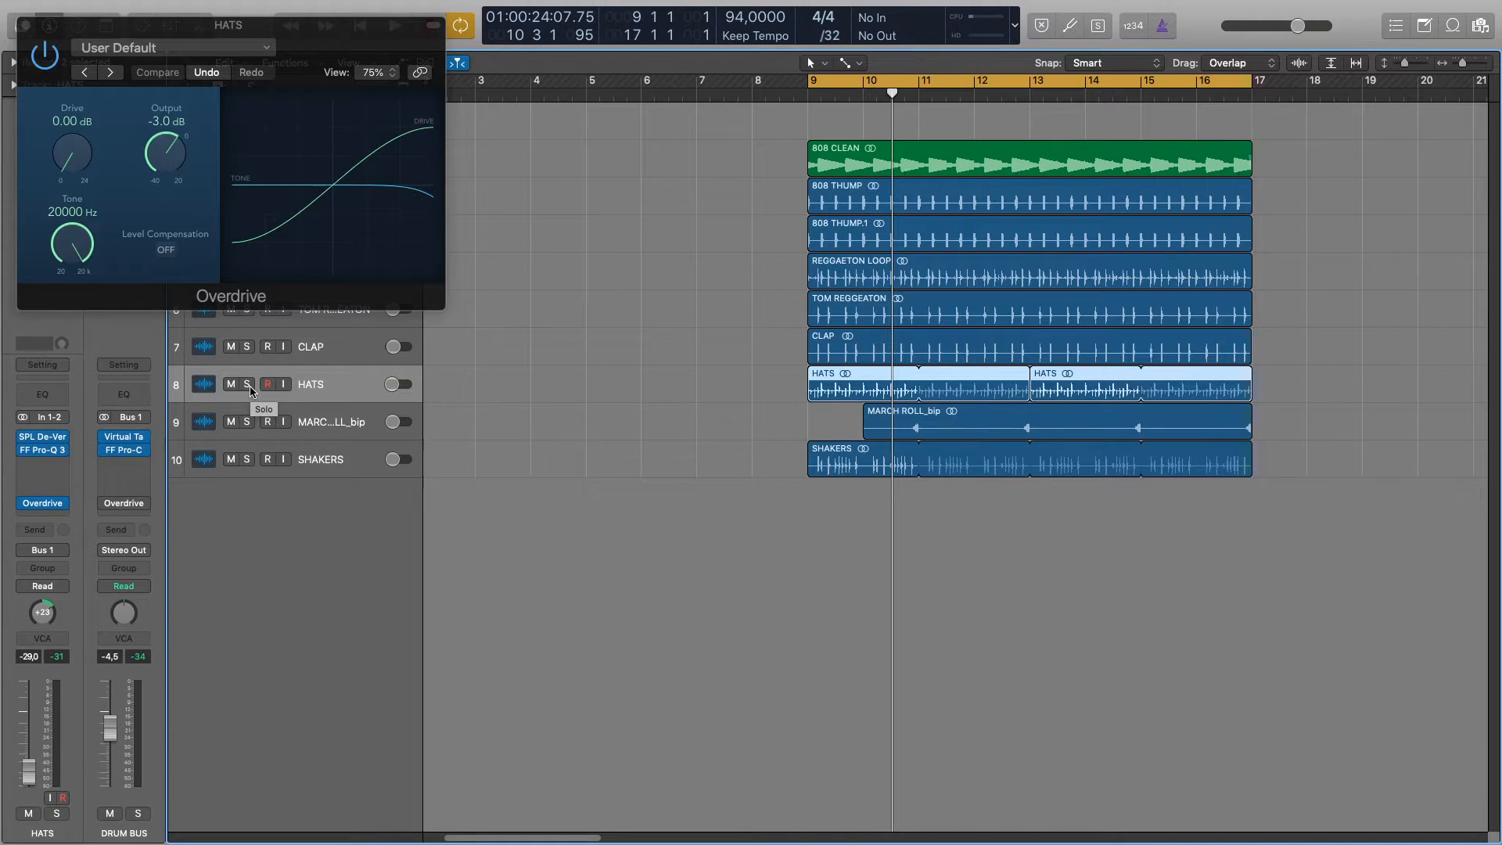
click(23, 23)
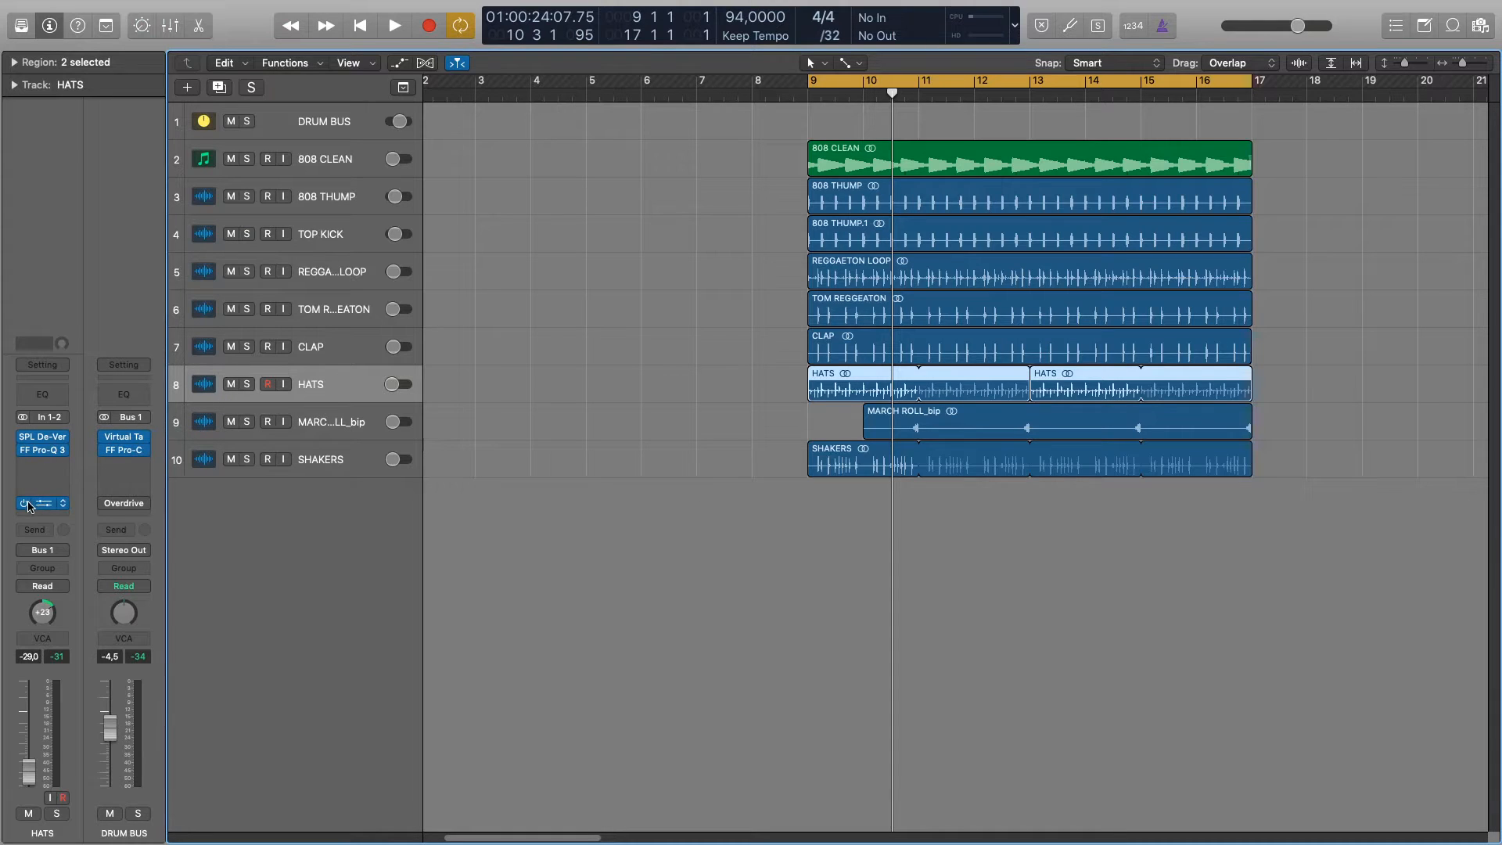
- Open the Overdrive plug-in of the MARCH ROLL_bip track and play that track in solo with the effect bypassed
click(348, 426)
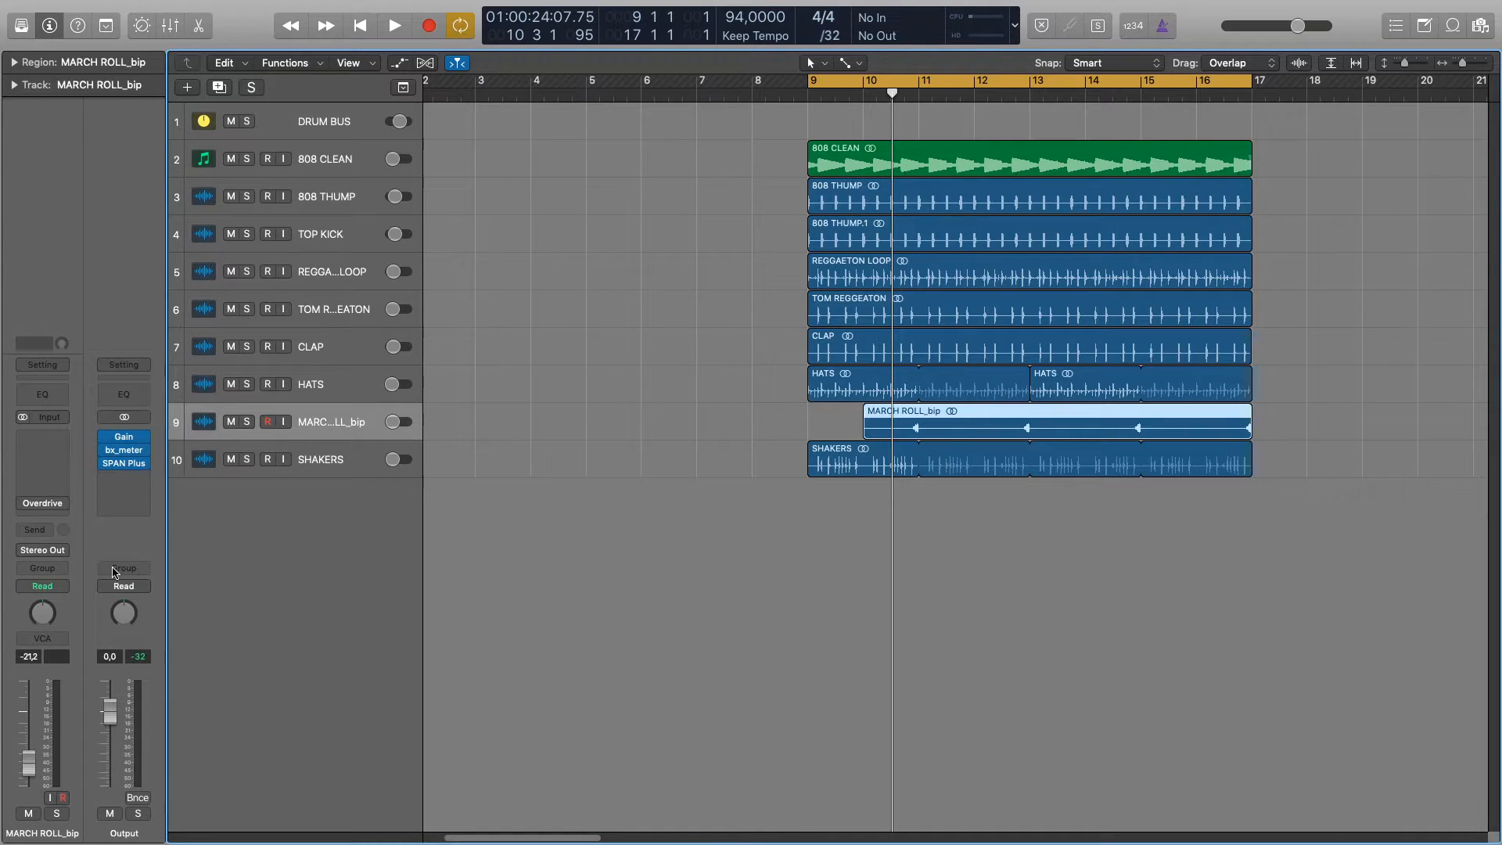
click(43, 505)
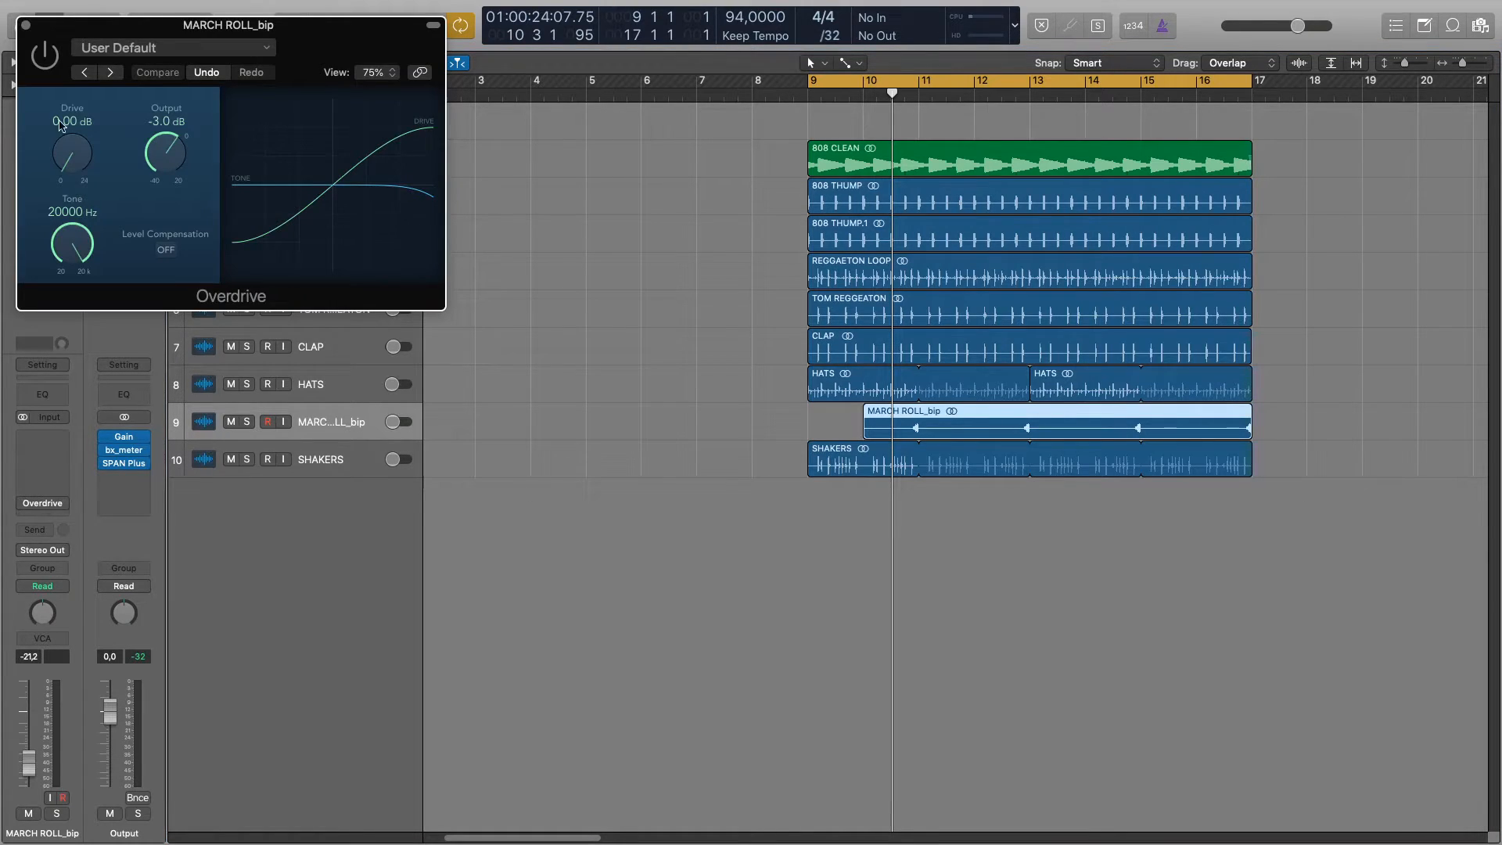
click(46, 56)
key(space)
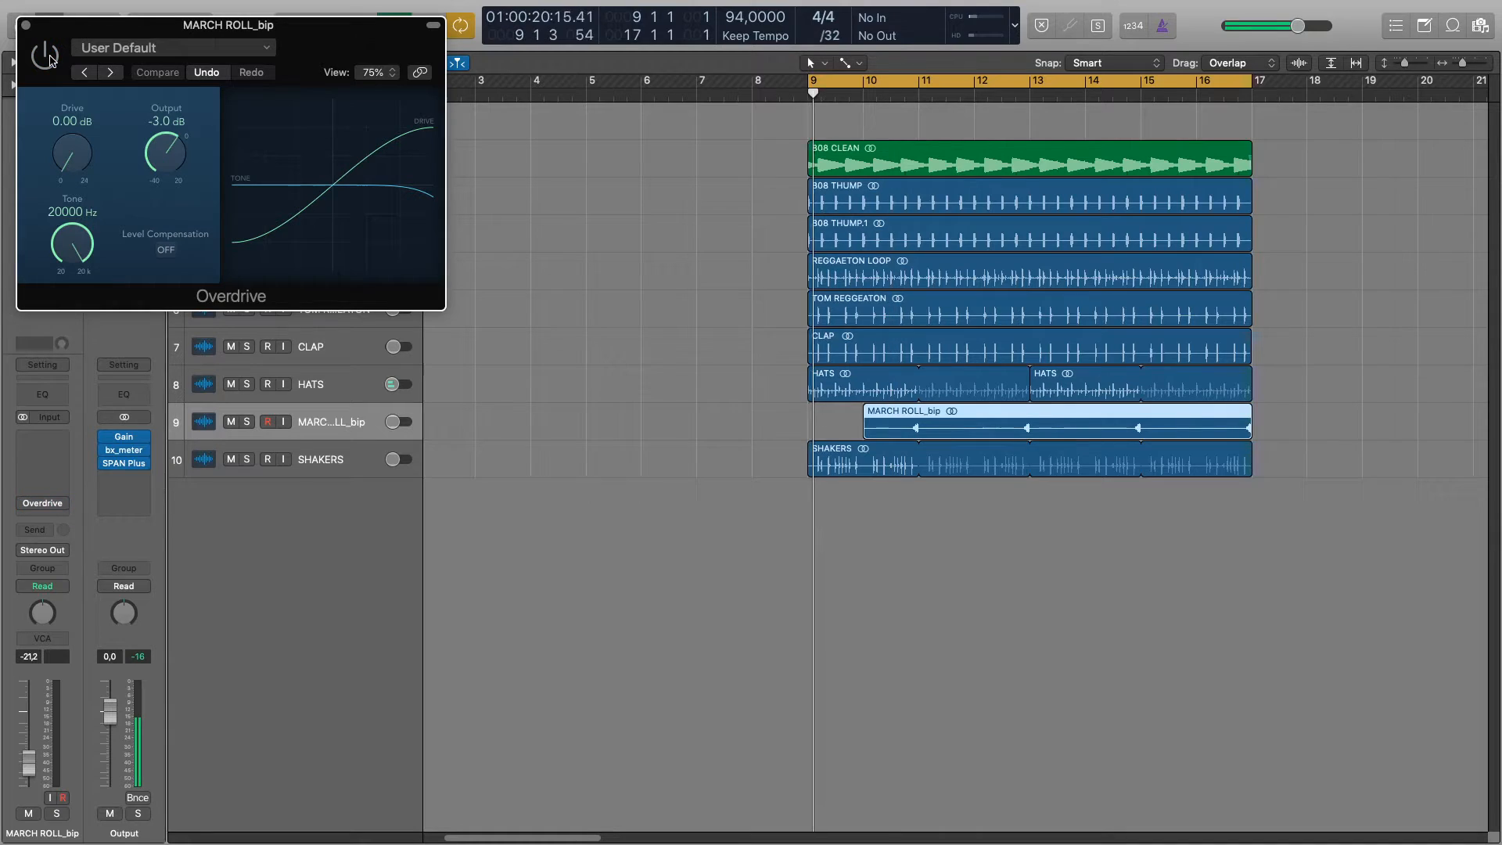
click(247, 422)
key(space)
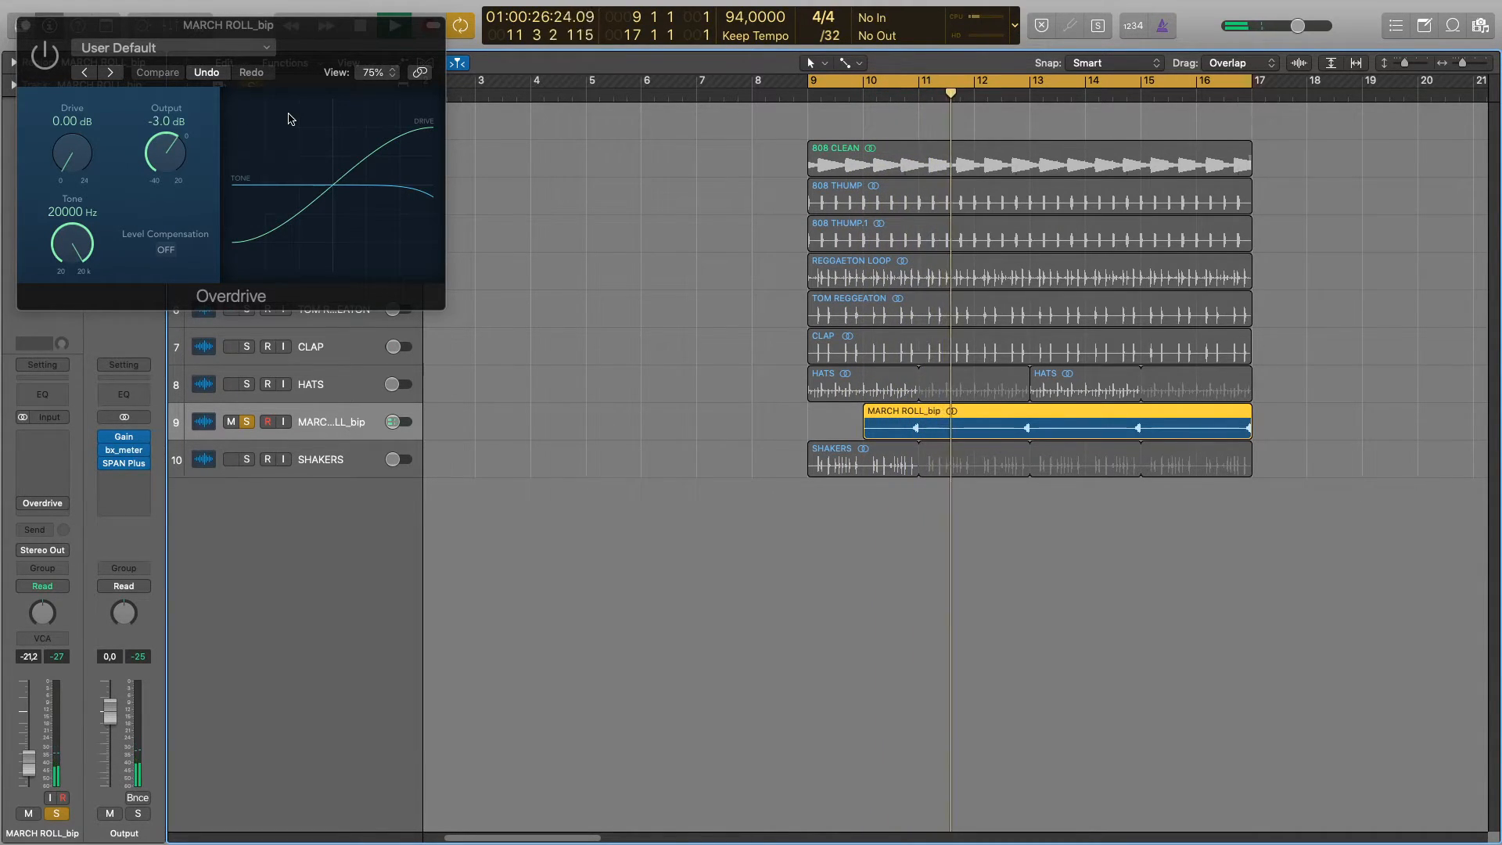
- Compare MARCH ROLL_bip with Overdrive active and bypassed, leave the plug-in on and end the solo
click(44, 57)
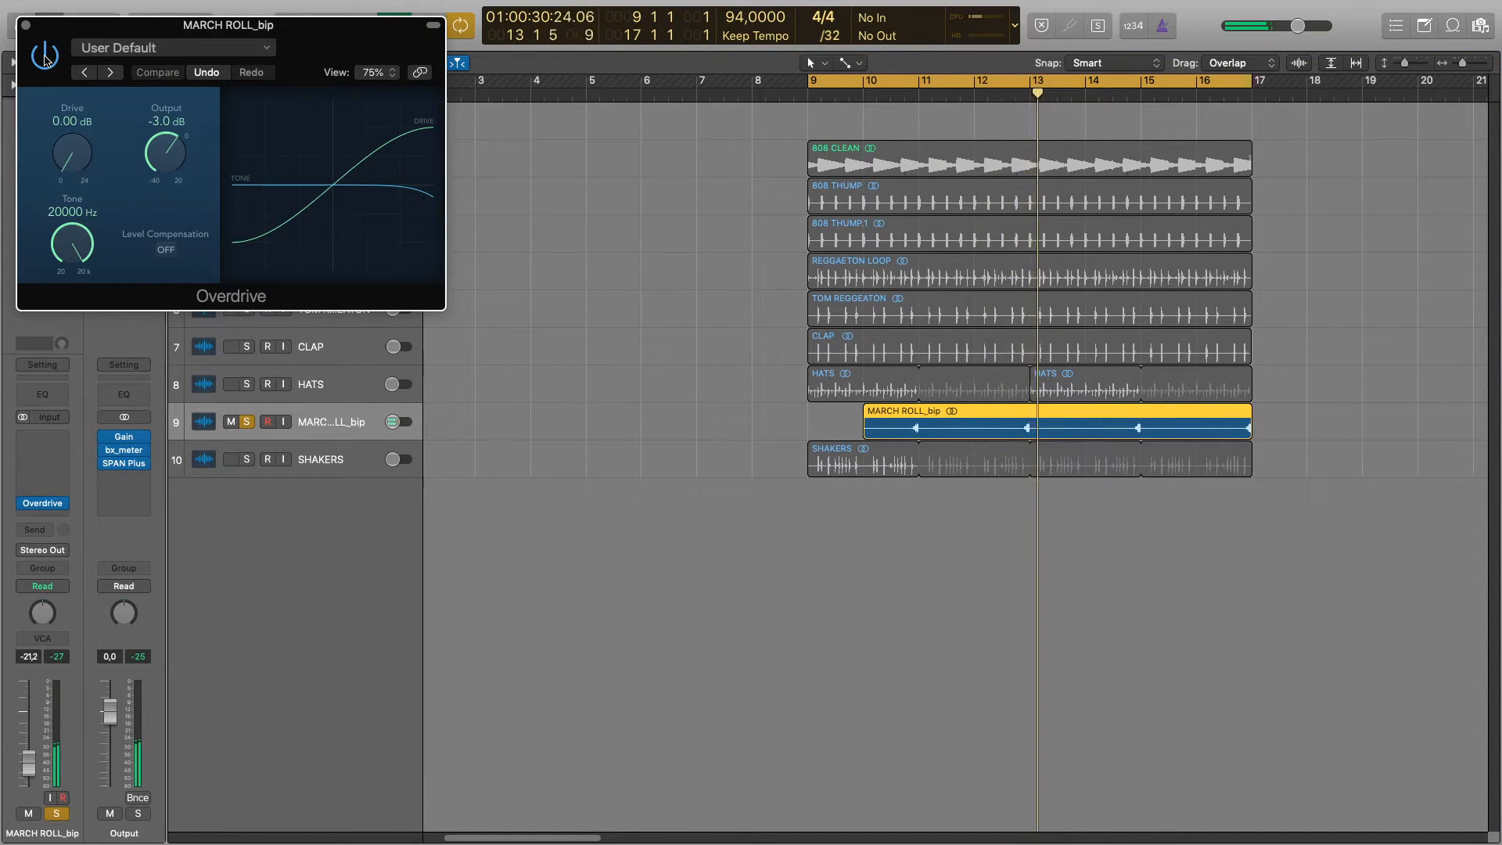
click(44, 56)
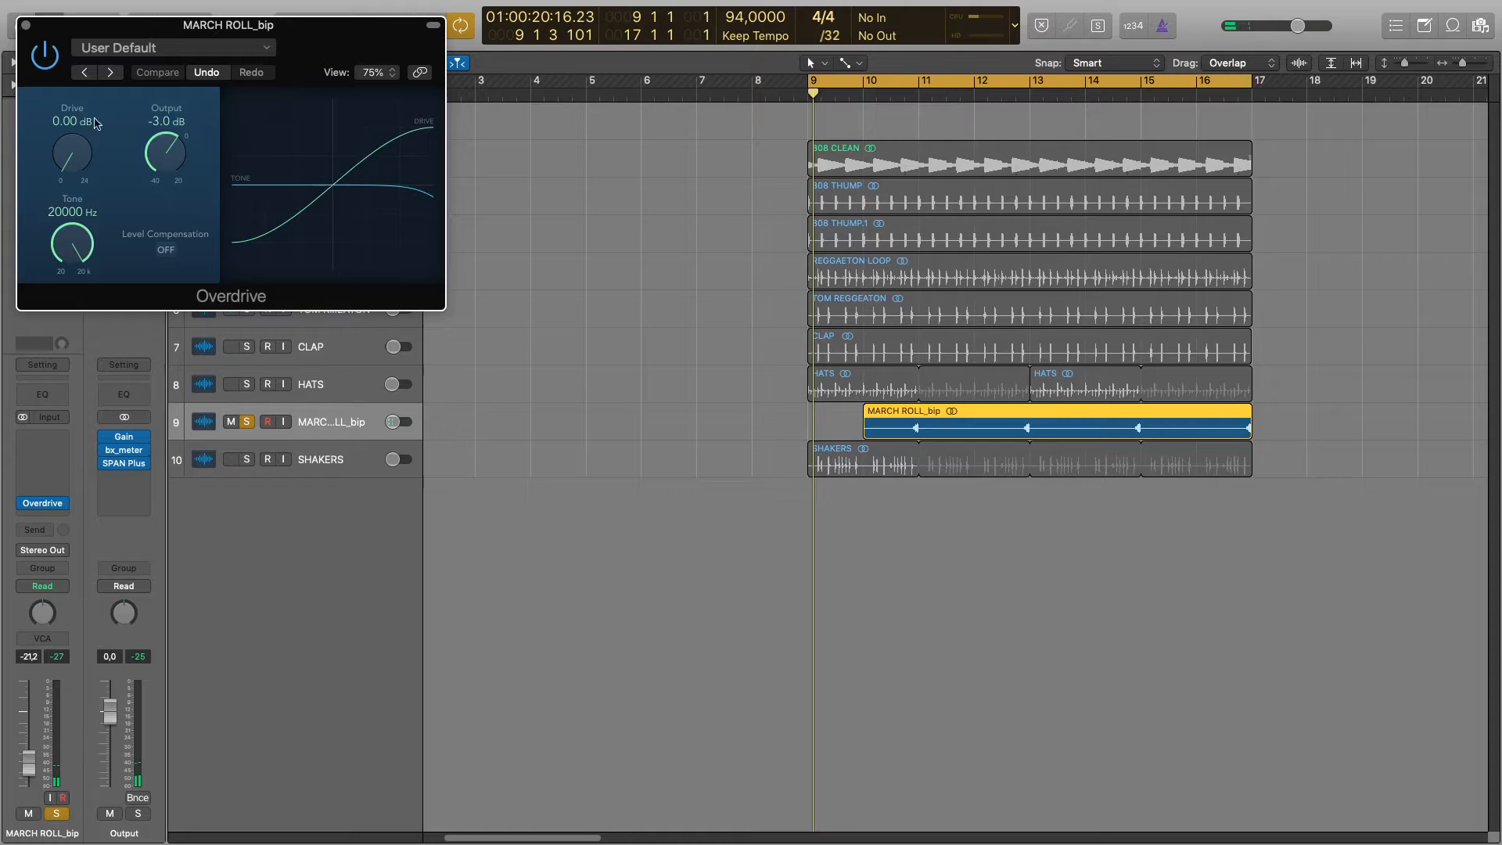
click(252, 422)
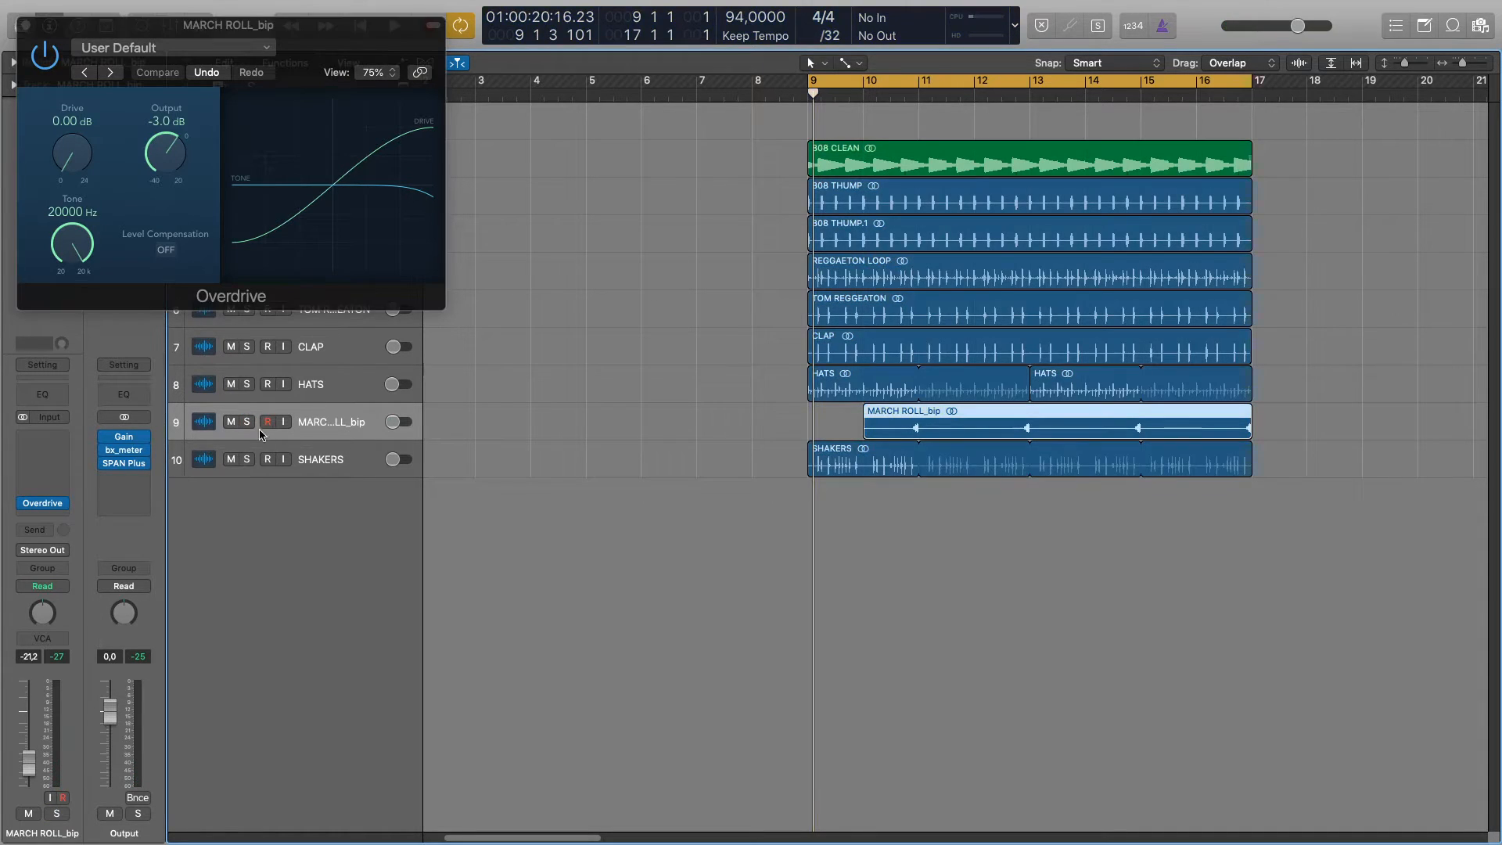
- Switch to the SHAKERS track, close the MARCH ROLL_bip plug-in window and play SHAKERS in solo with Overdrive bypassed
click(327, 465)
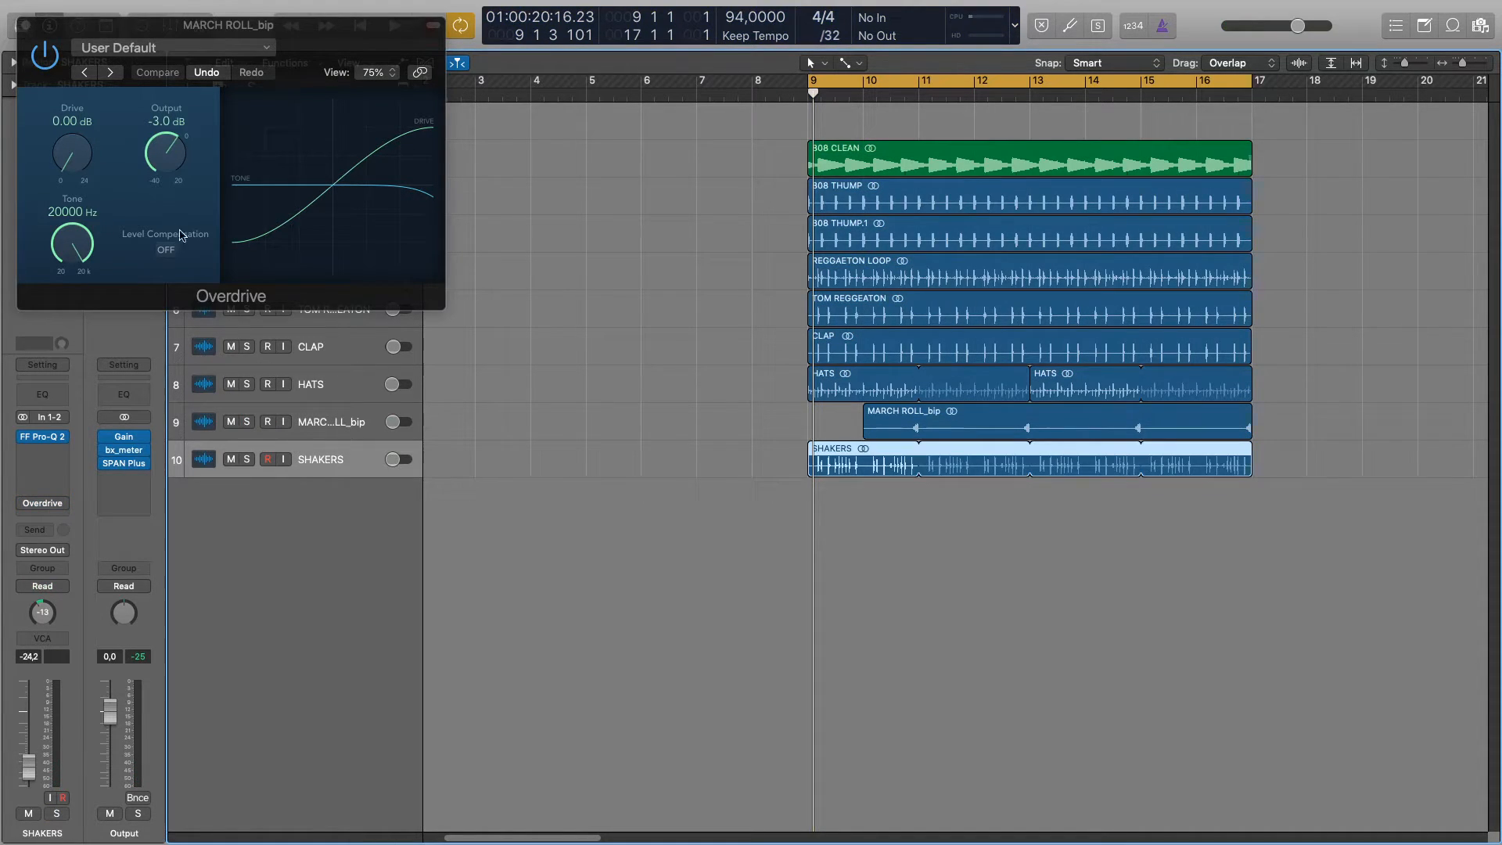
click(24, 25)
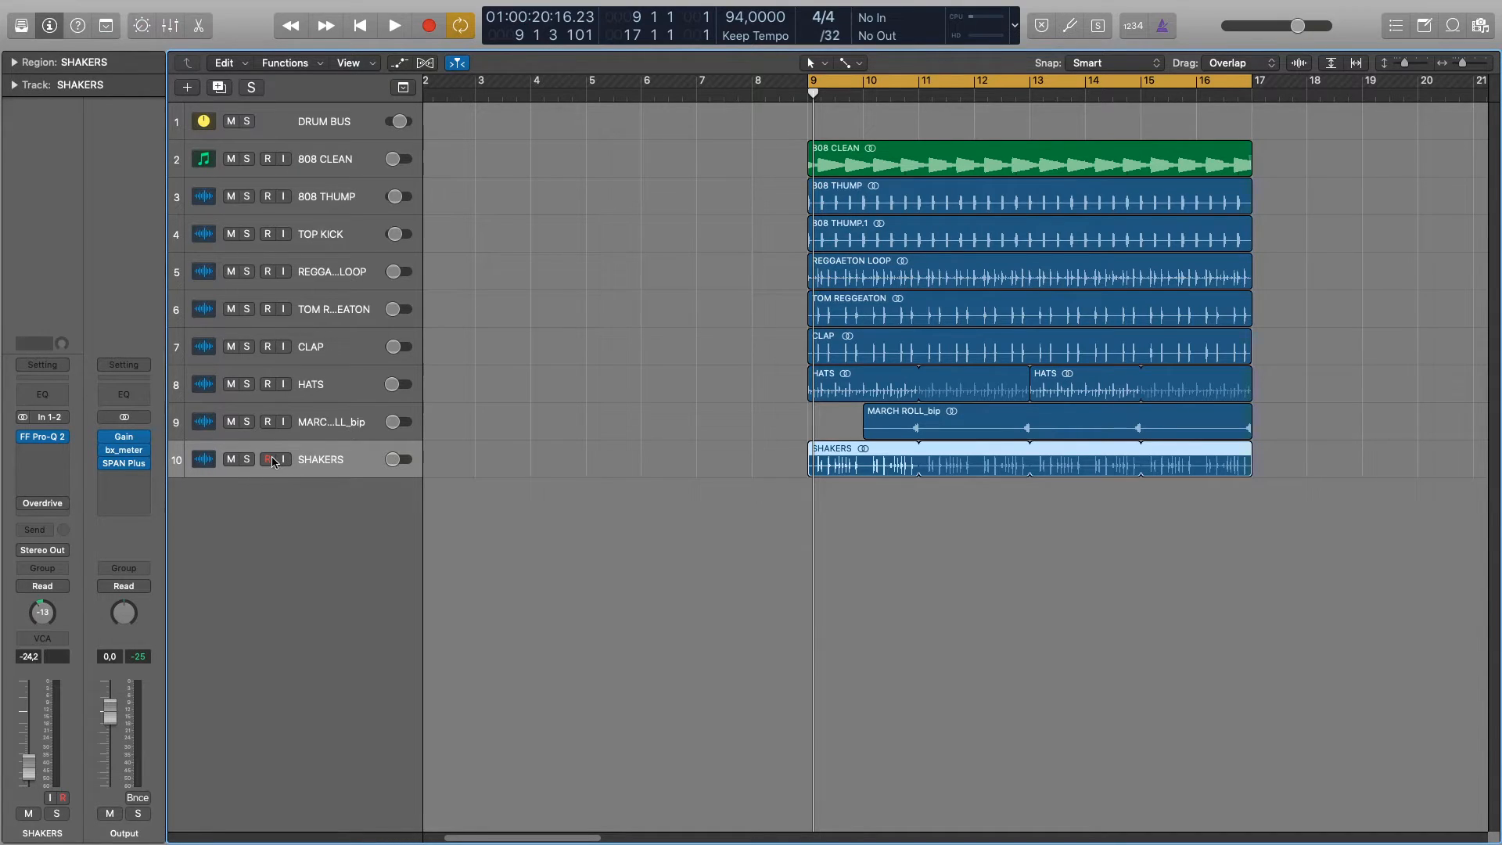
click(247, 459)
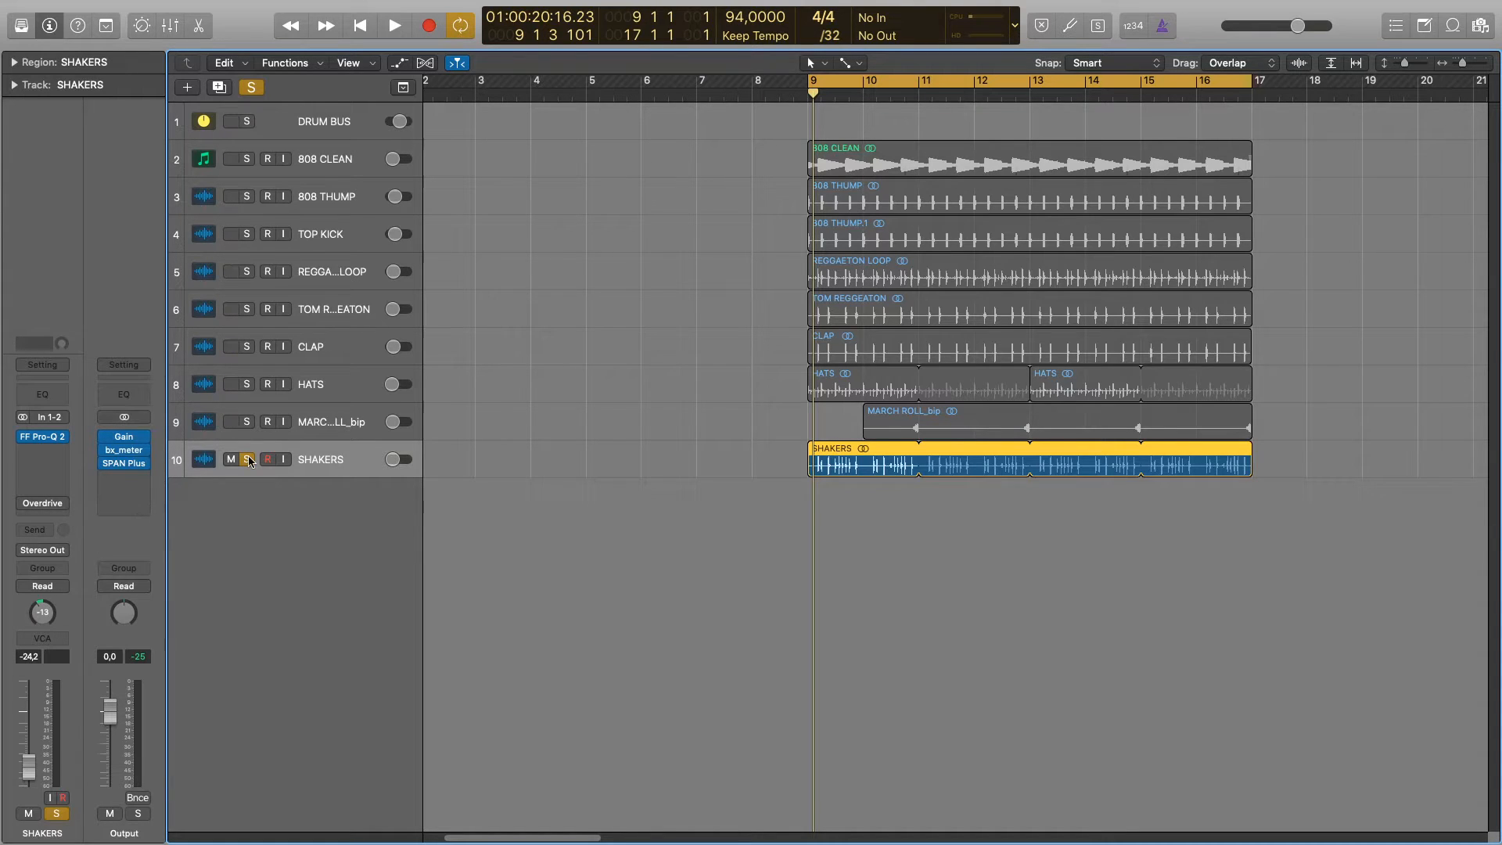
key(space)
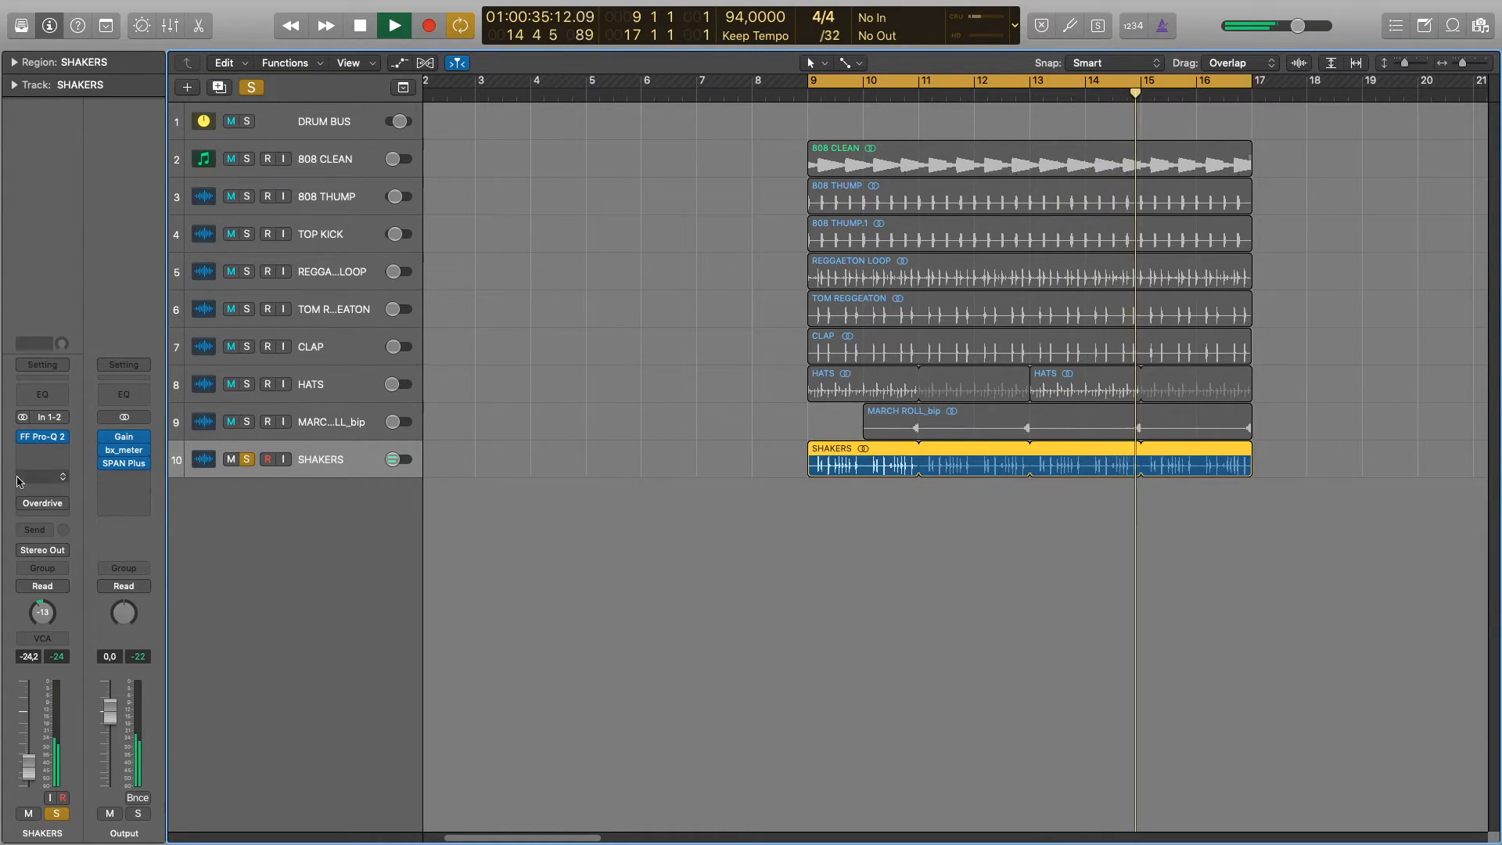
- Turn on Overdrive on SHAKERS, compare it bypassed and active in its plug-in window, leave it on and end the solo
mouse_move(23, 508)
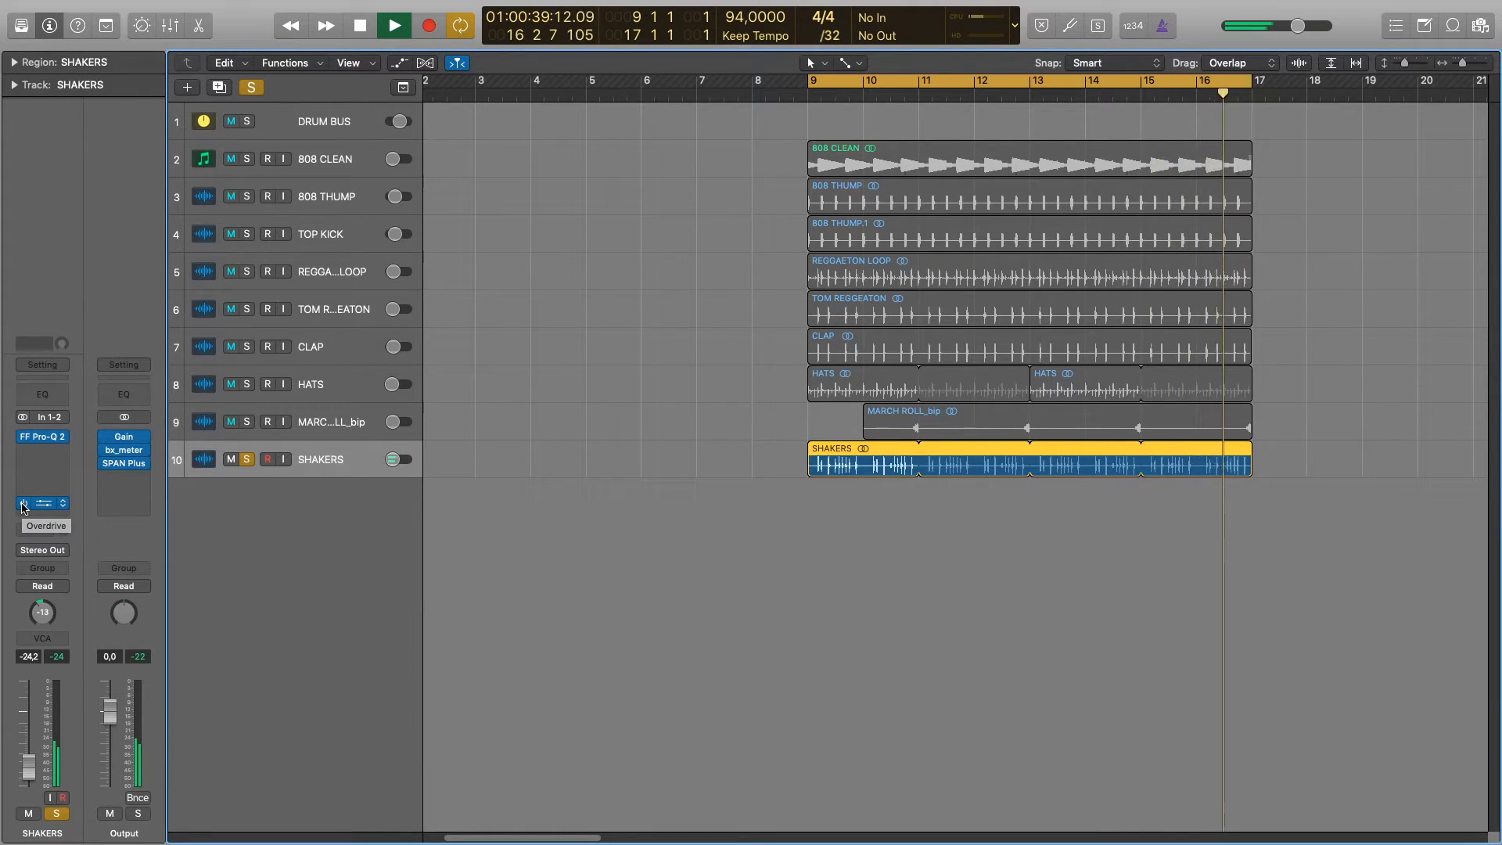
click(44, 508)
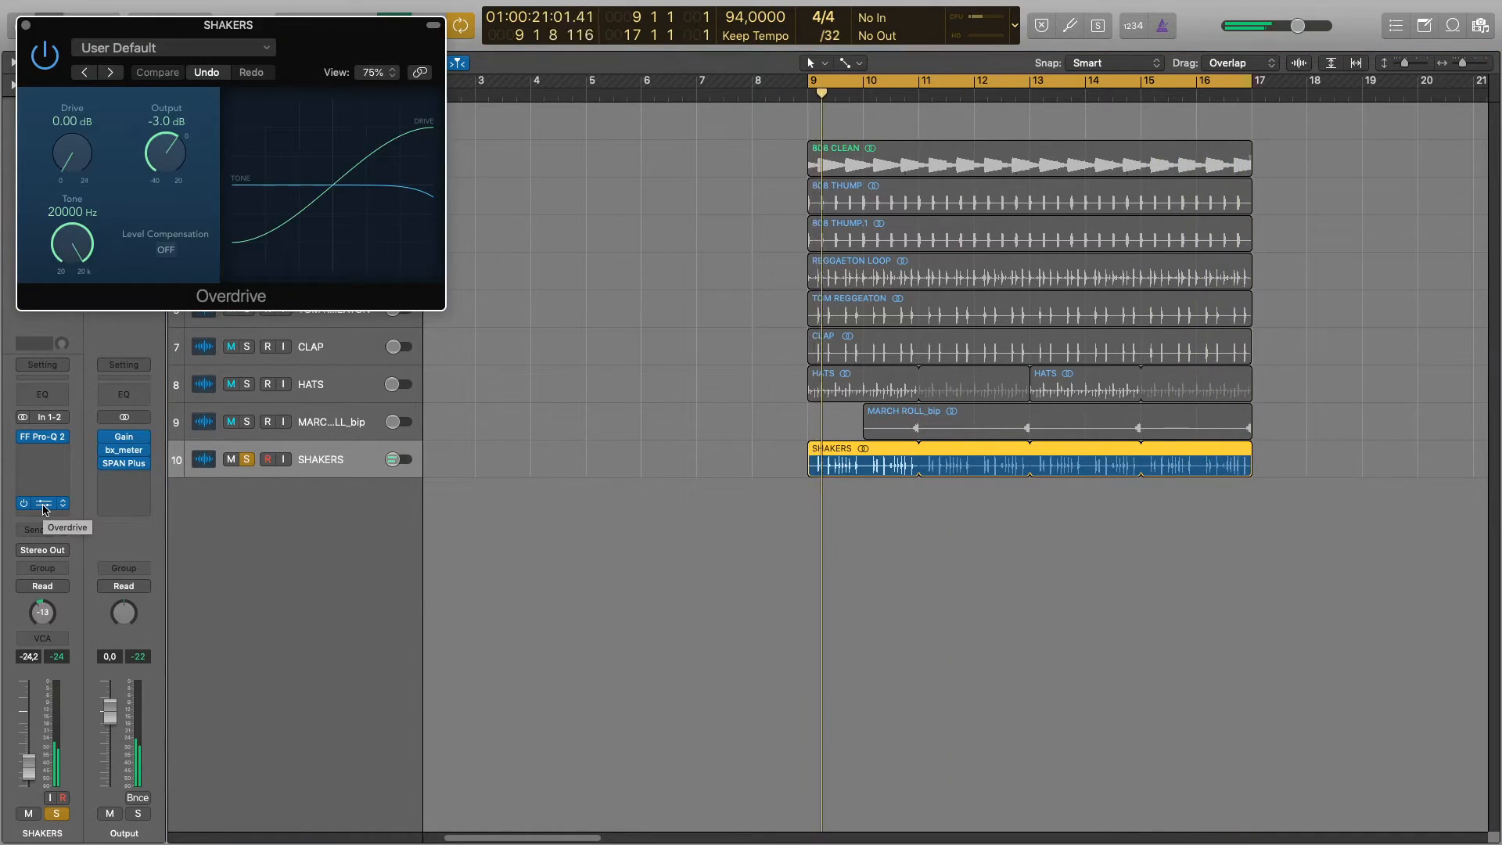
click(45, 56)
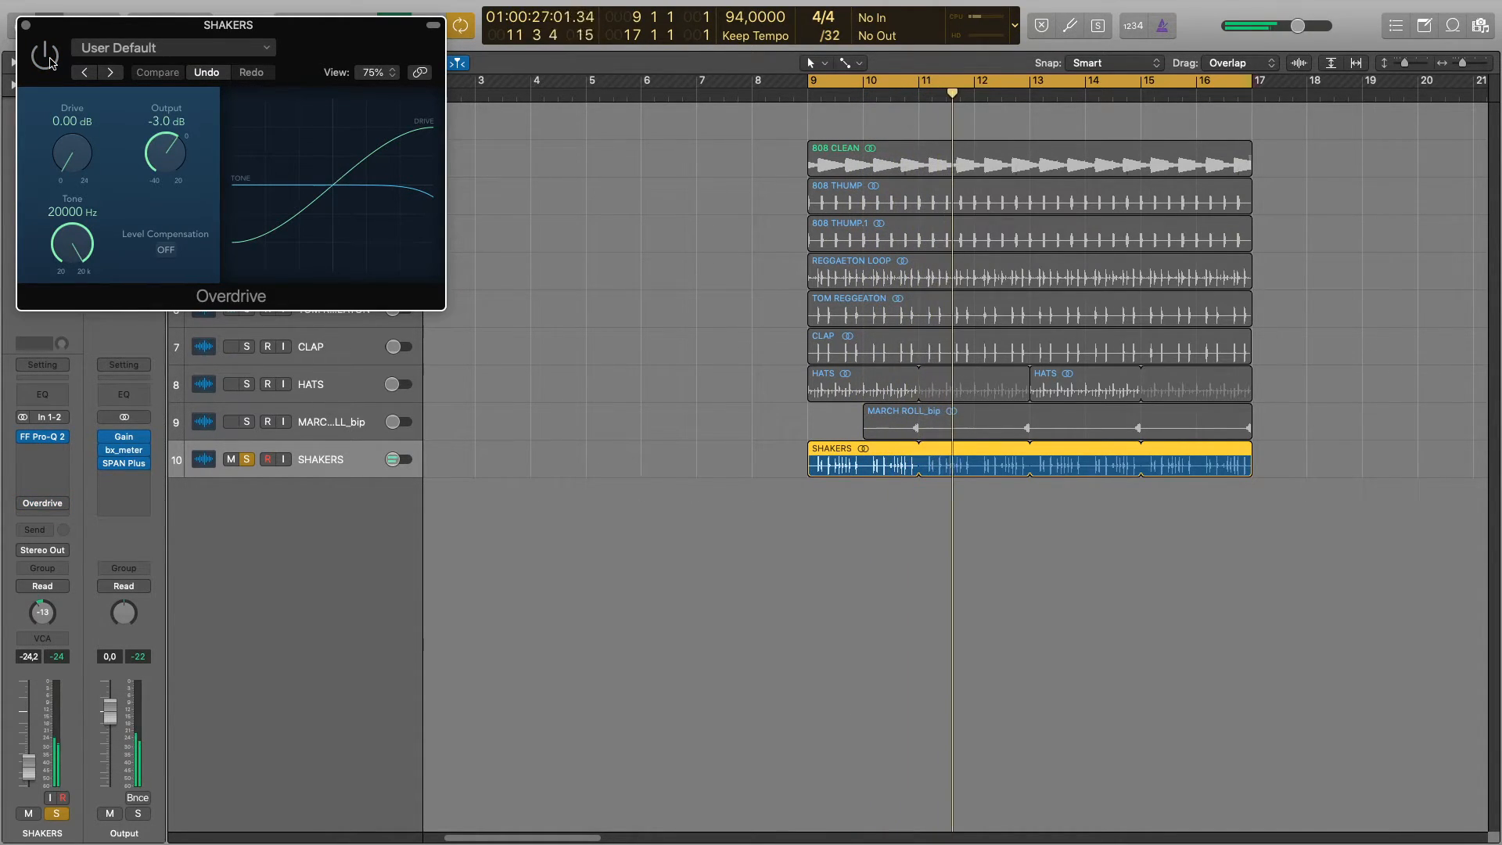
click(47, 57)
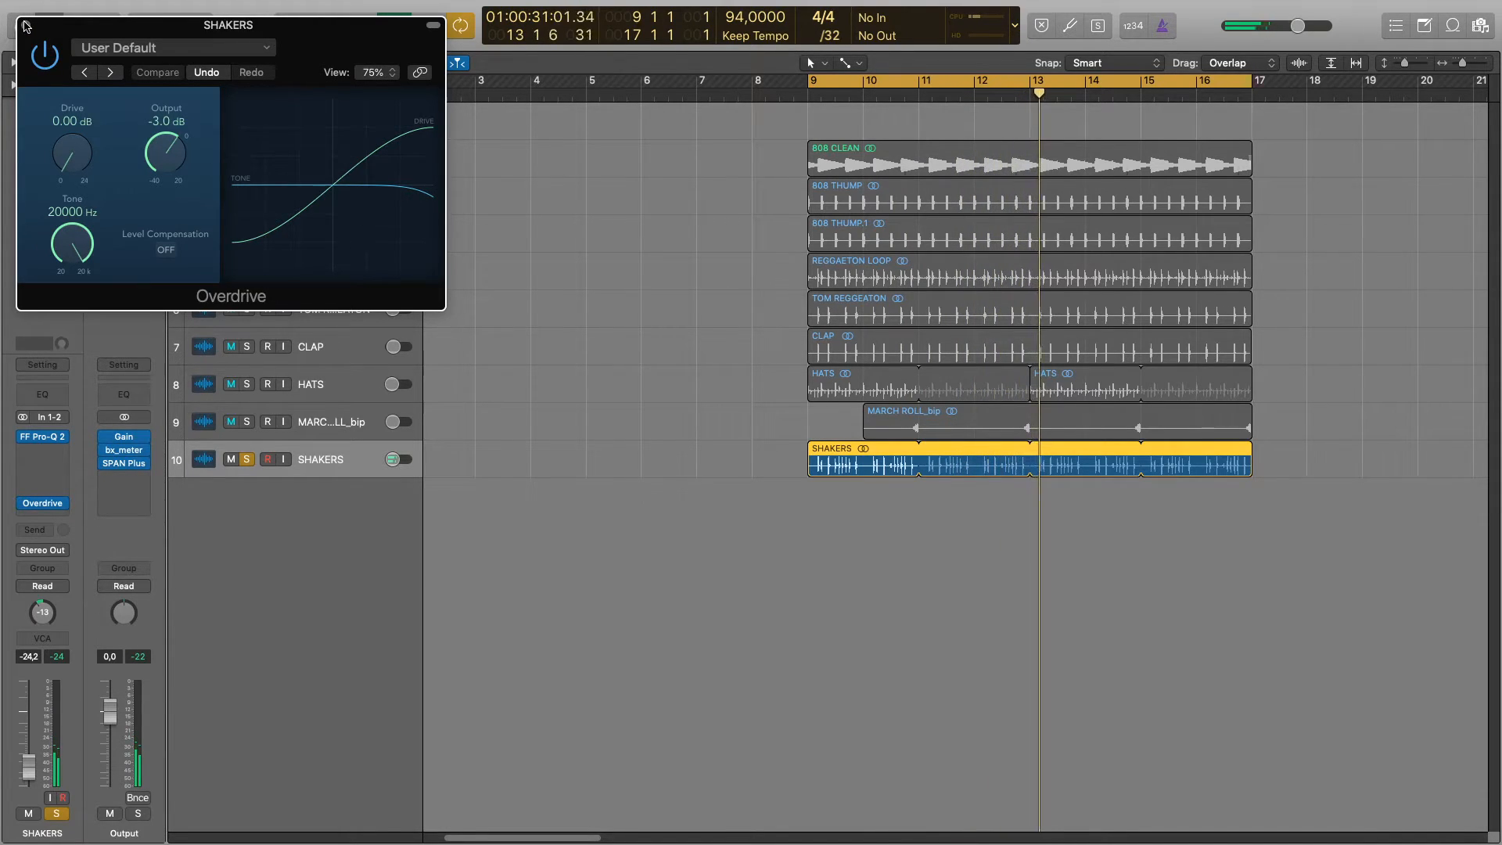
click(26, 25)
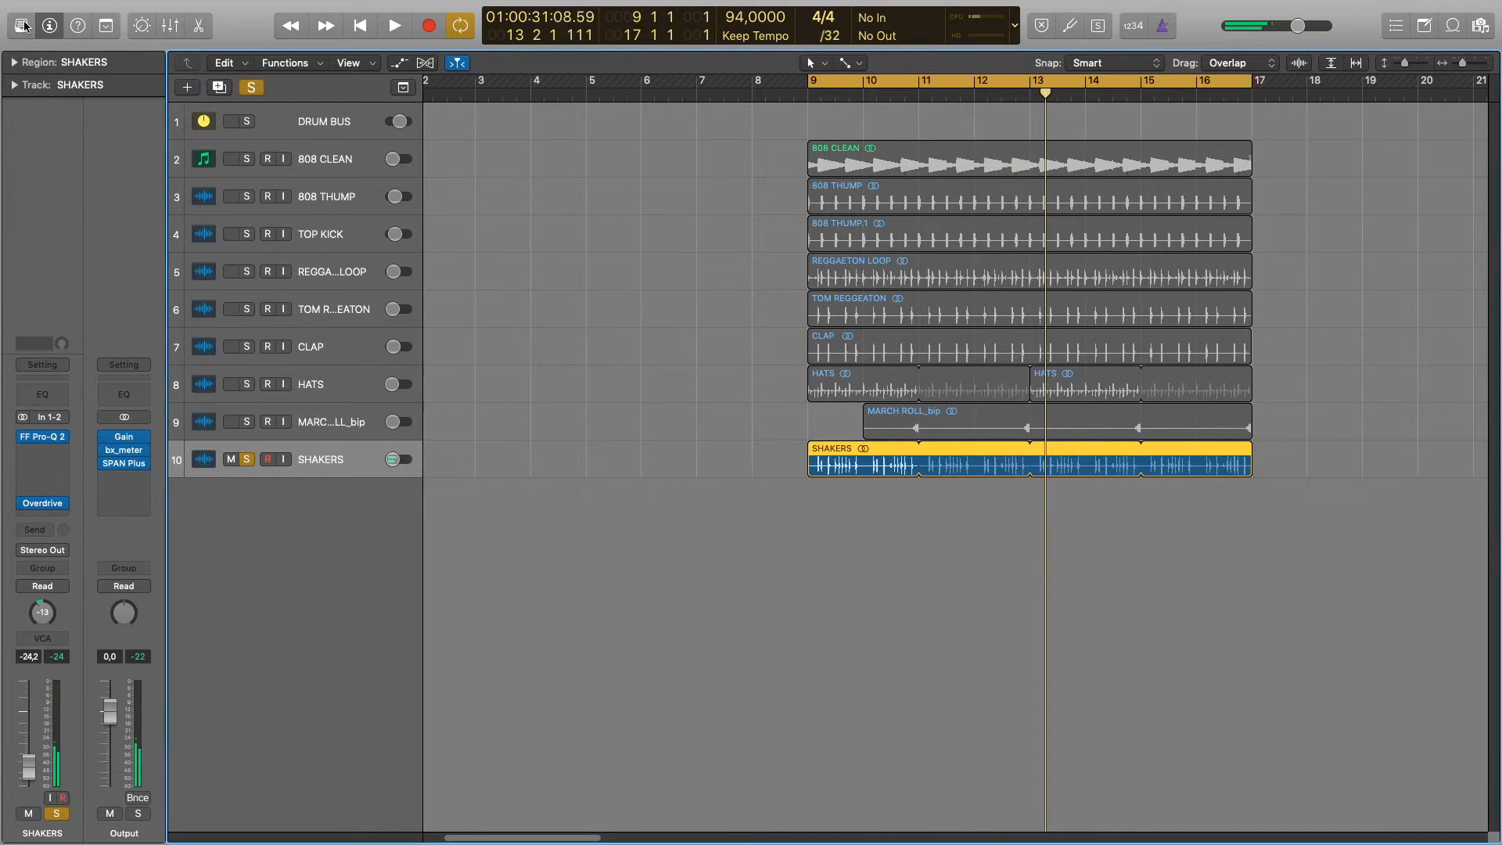
click(246, 462)
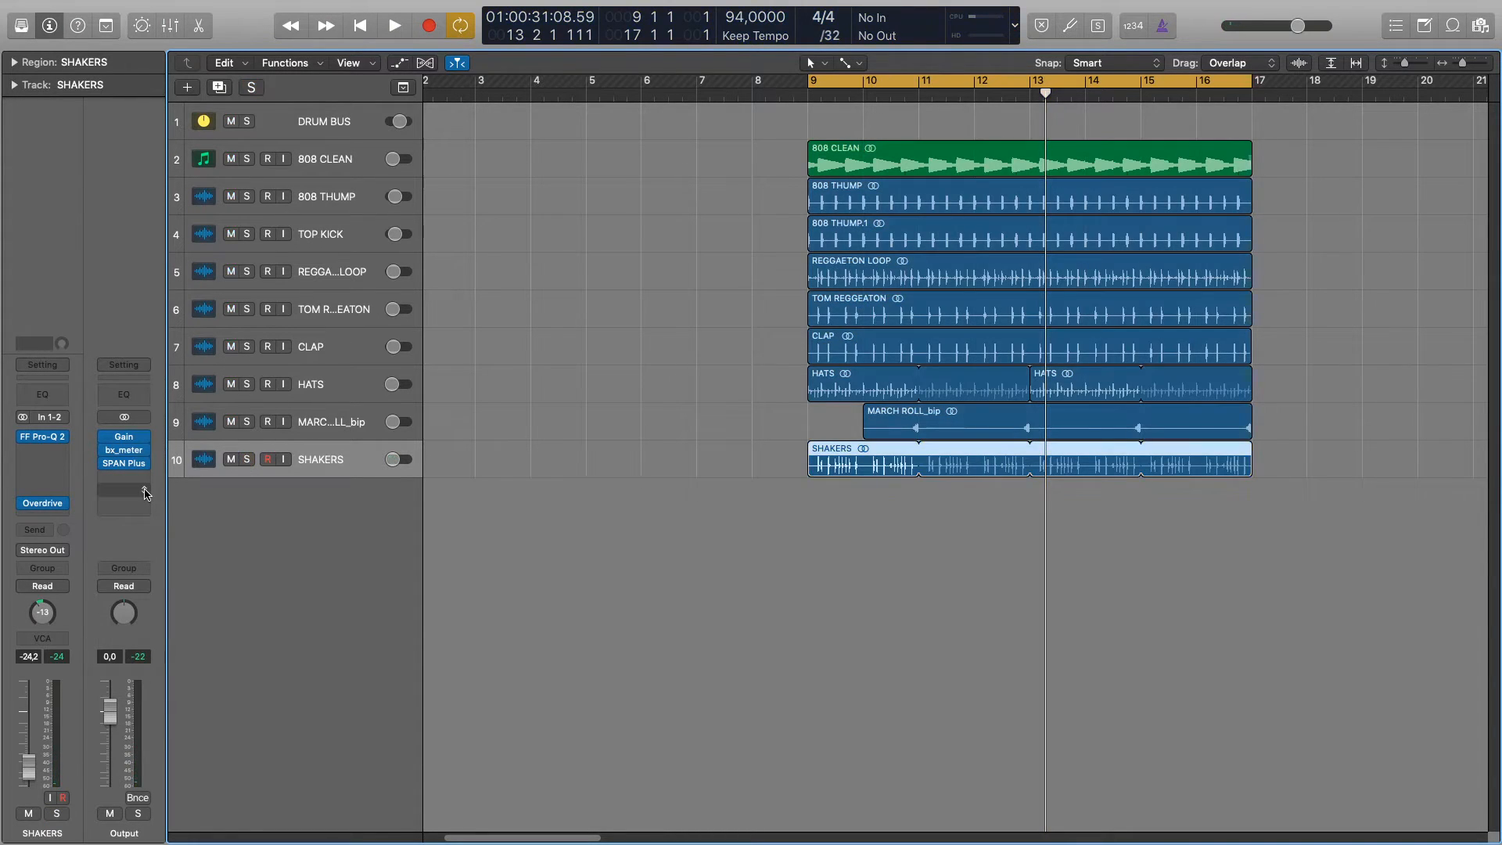
- Route the output of the SHAKERS track to Bus 1, the DRUM BUS
click(61, 552)
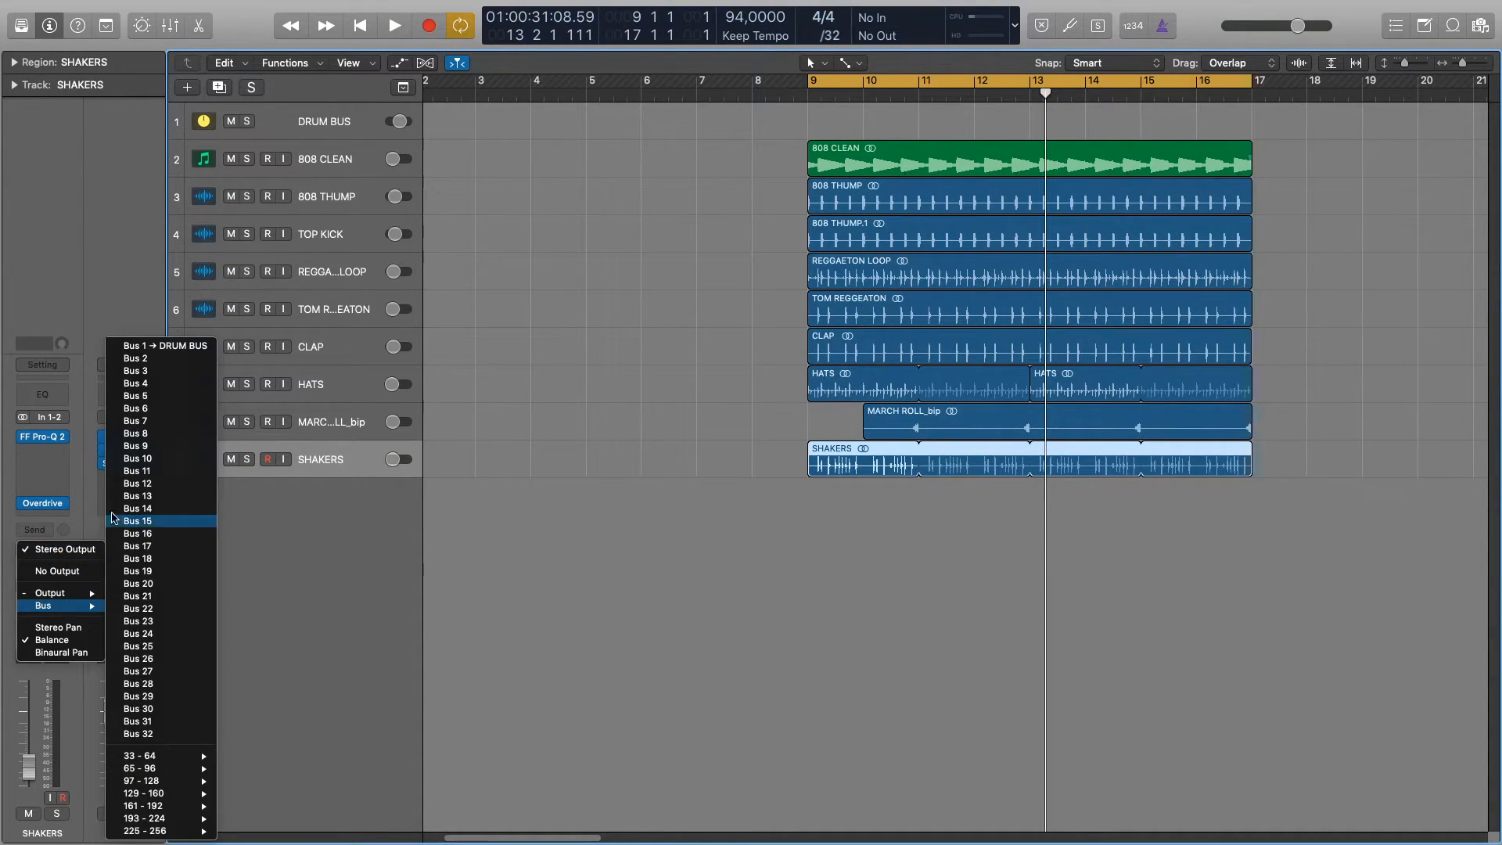
mouse_move(66, 607)
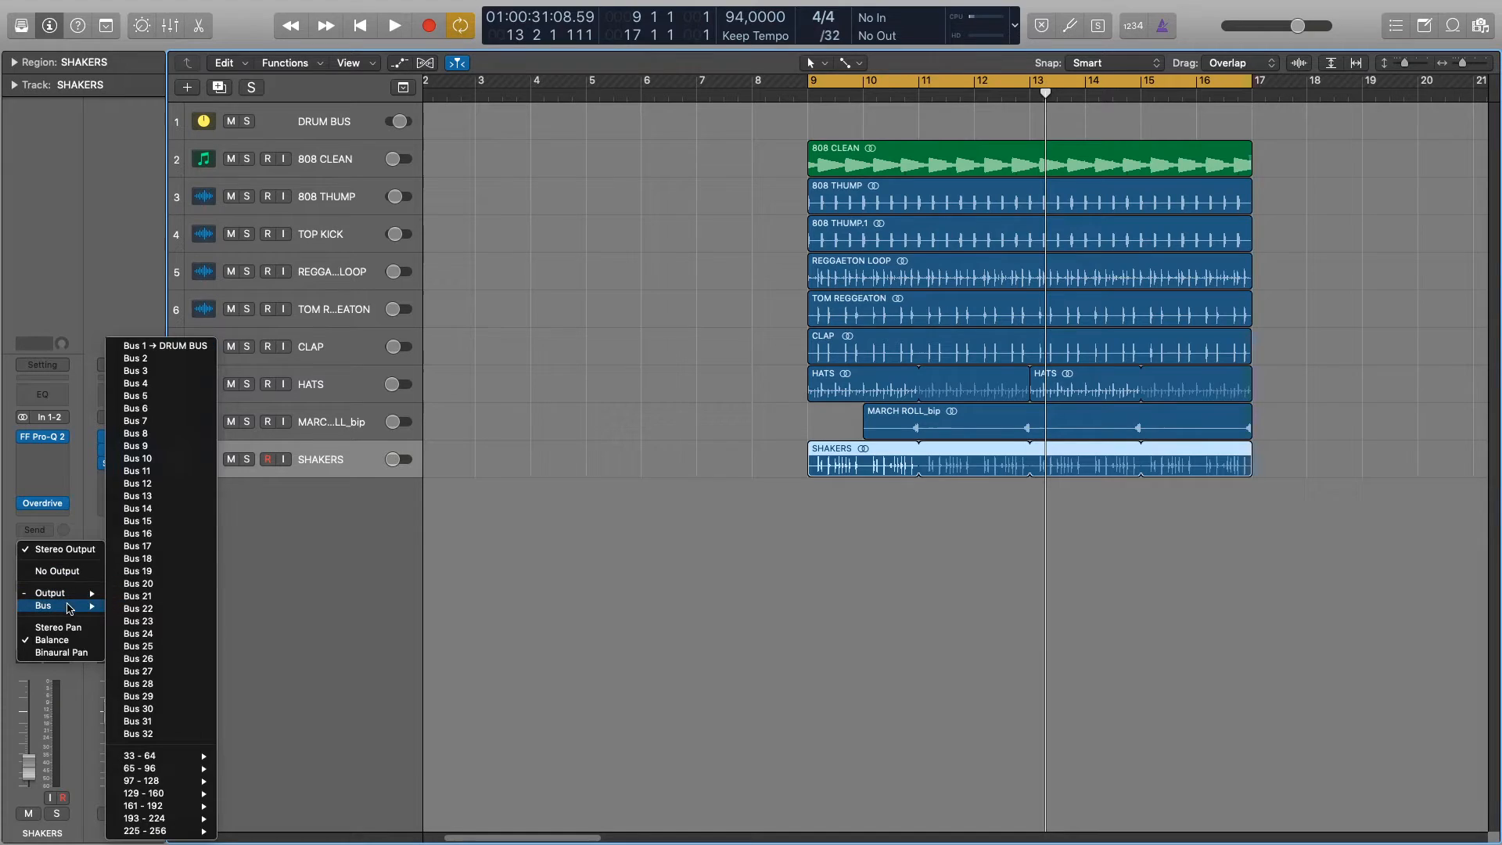
click(154, 346)
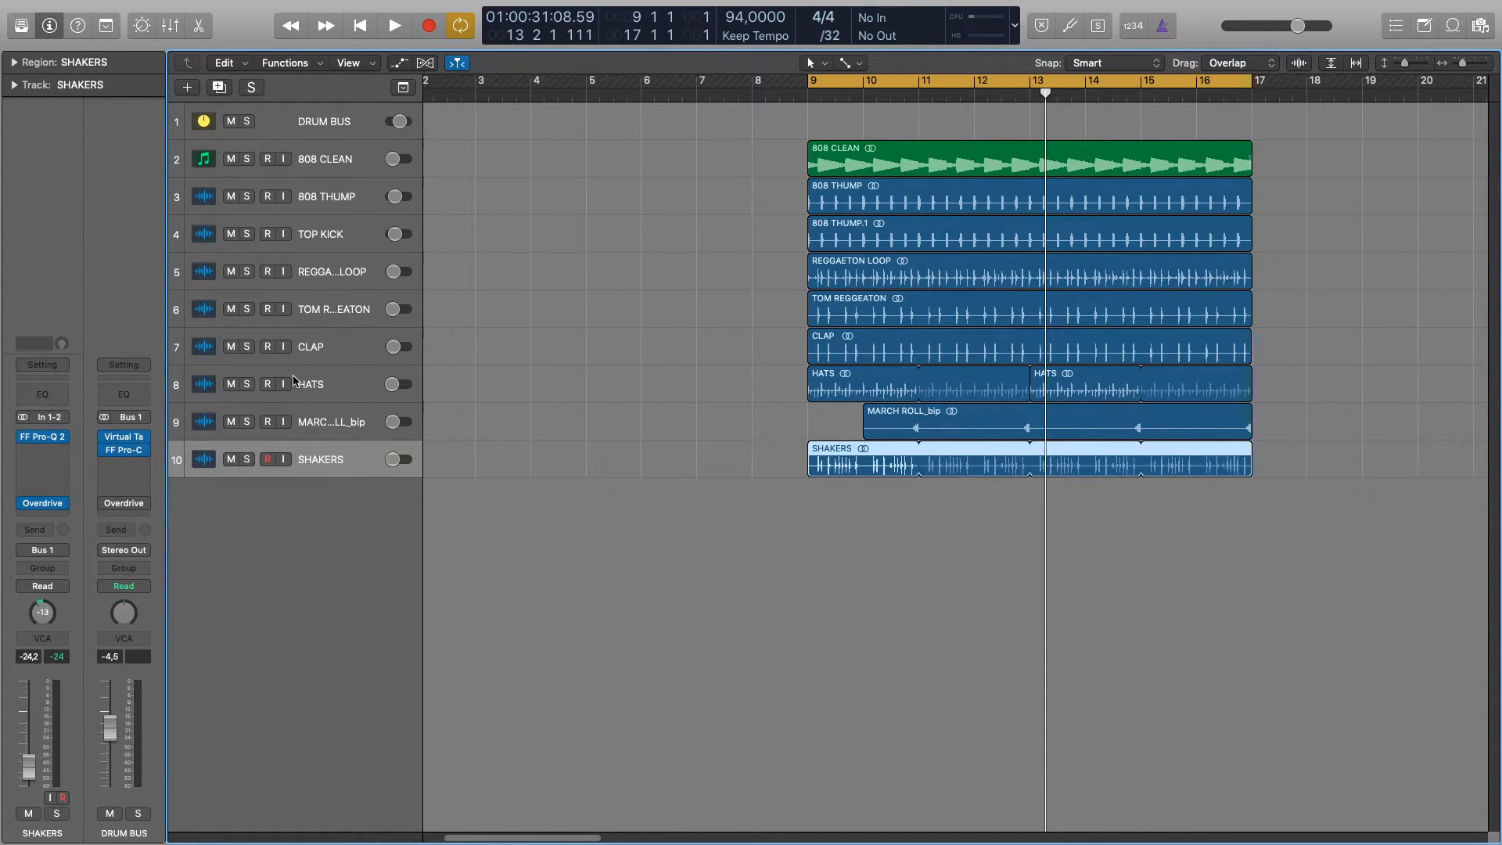
- Open the Overdrive plug-in of the DRUM BUS track, examine its output and level compensation settings, and close it
click(316, 125)
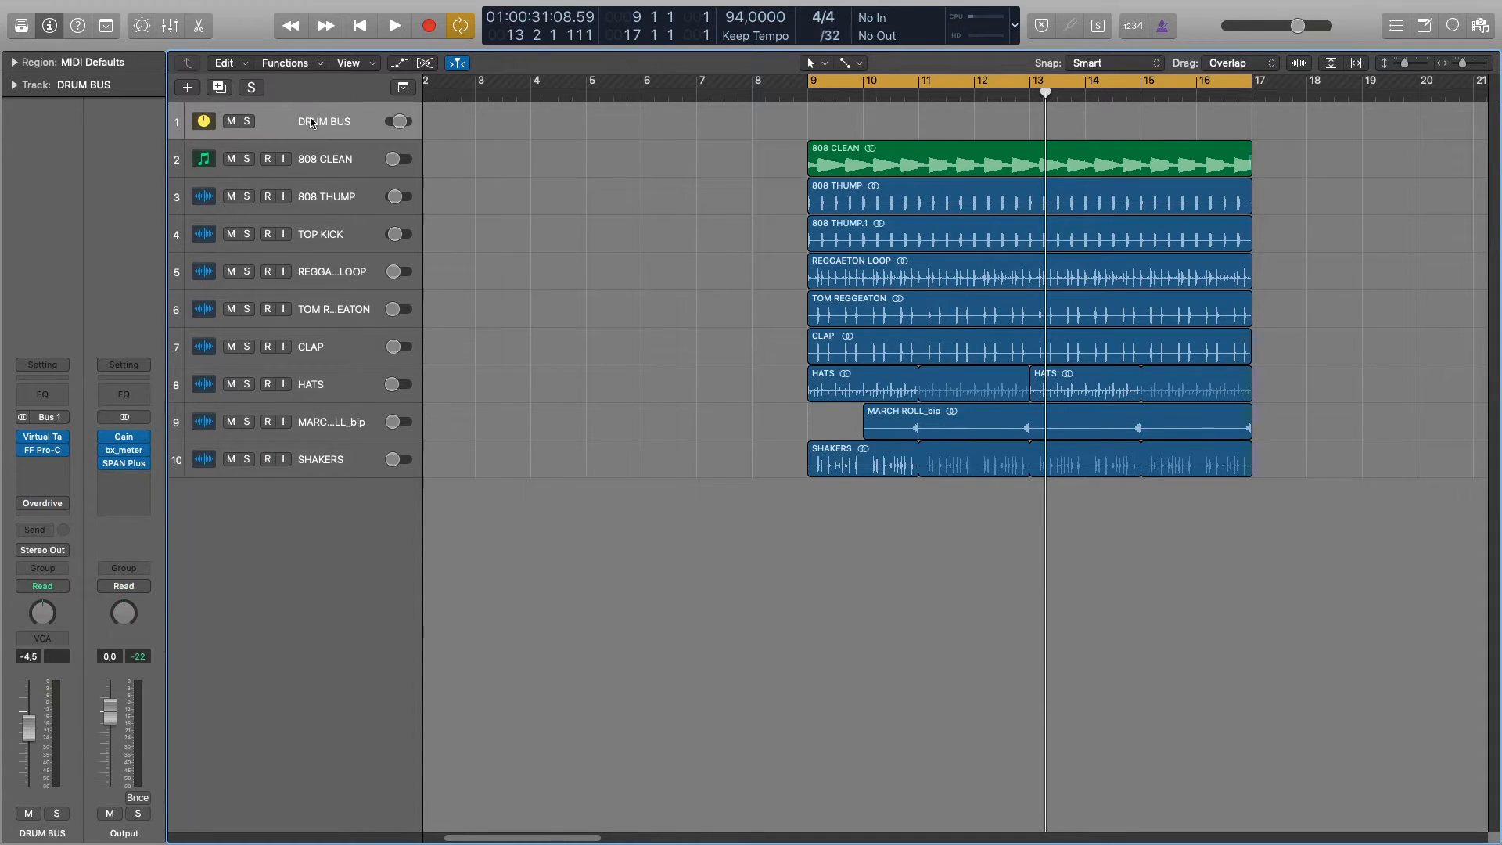
click(48, 504)
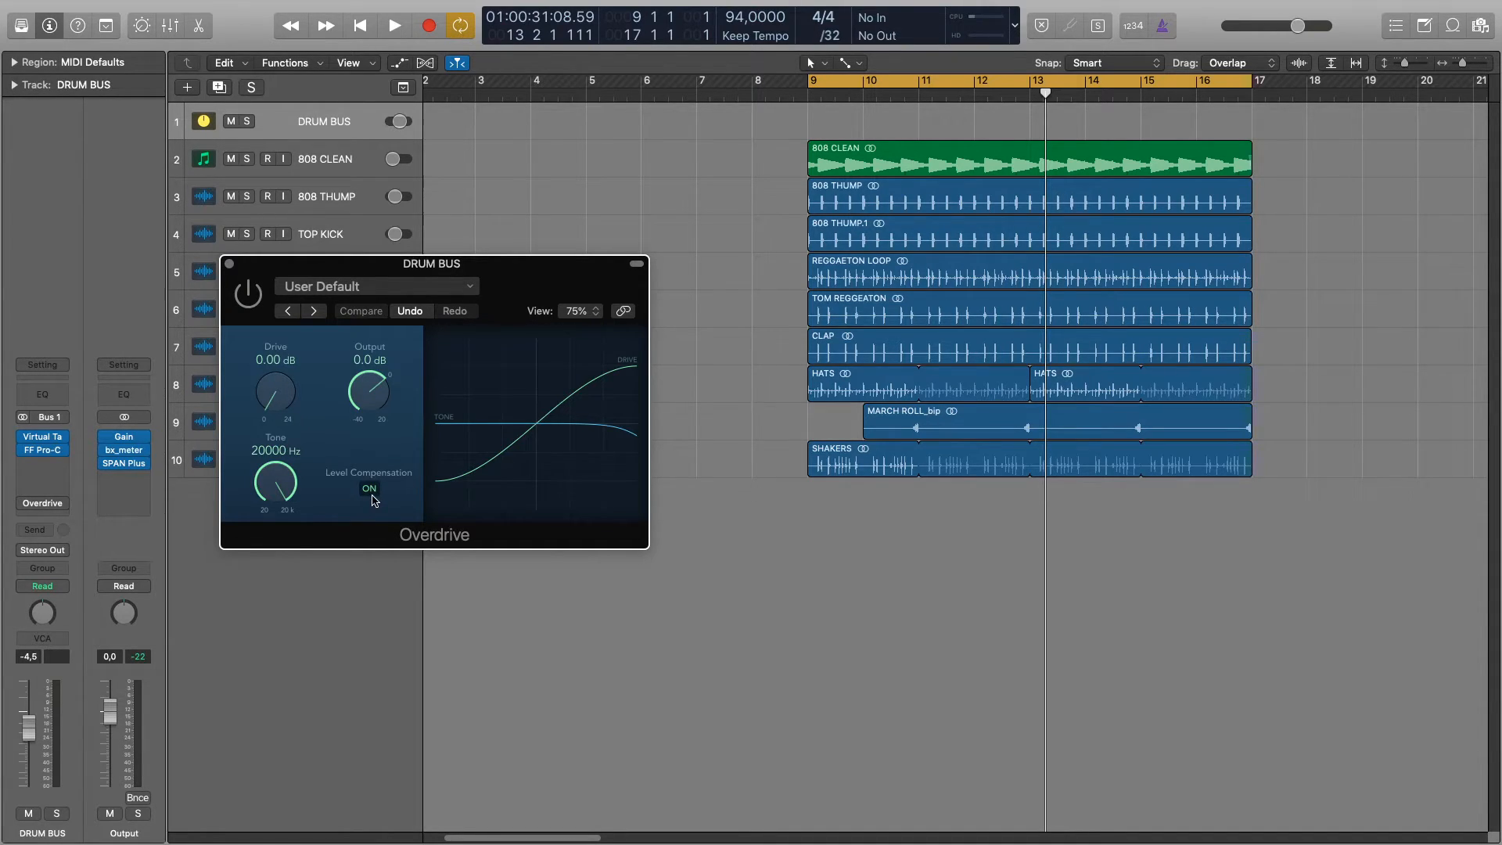
click(230, 265)
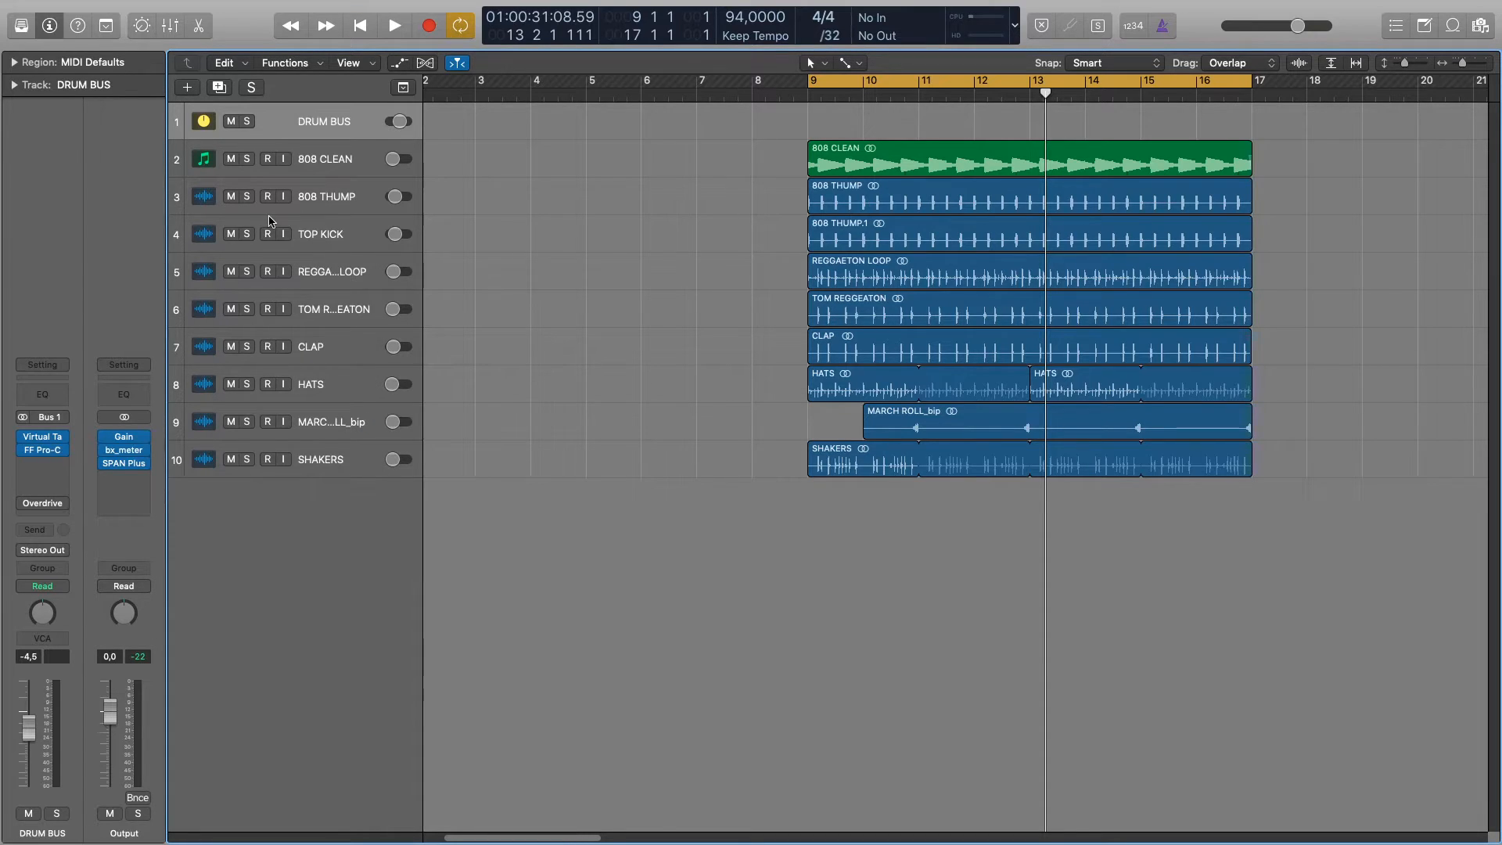
- Select the 808 CLEAN track and show the mixer below the arrangement
click(312, 166)
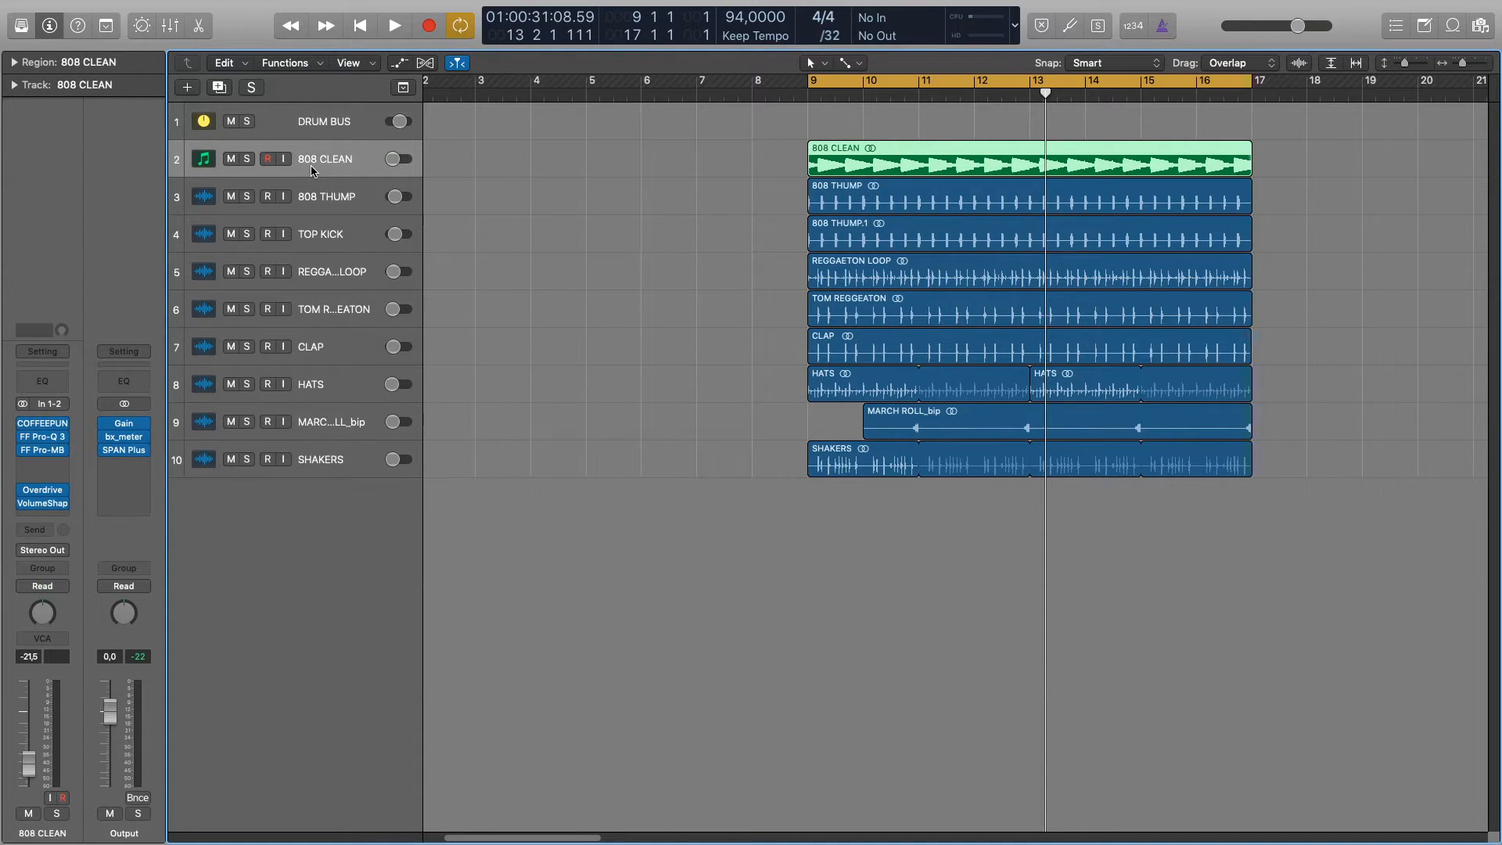
click(174, 25)
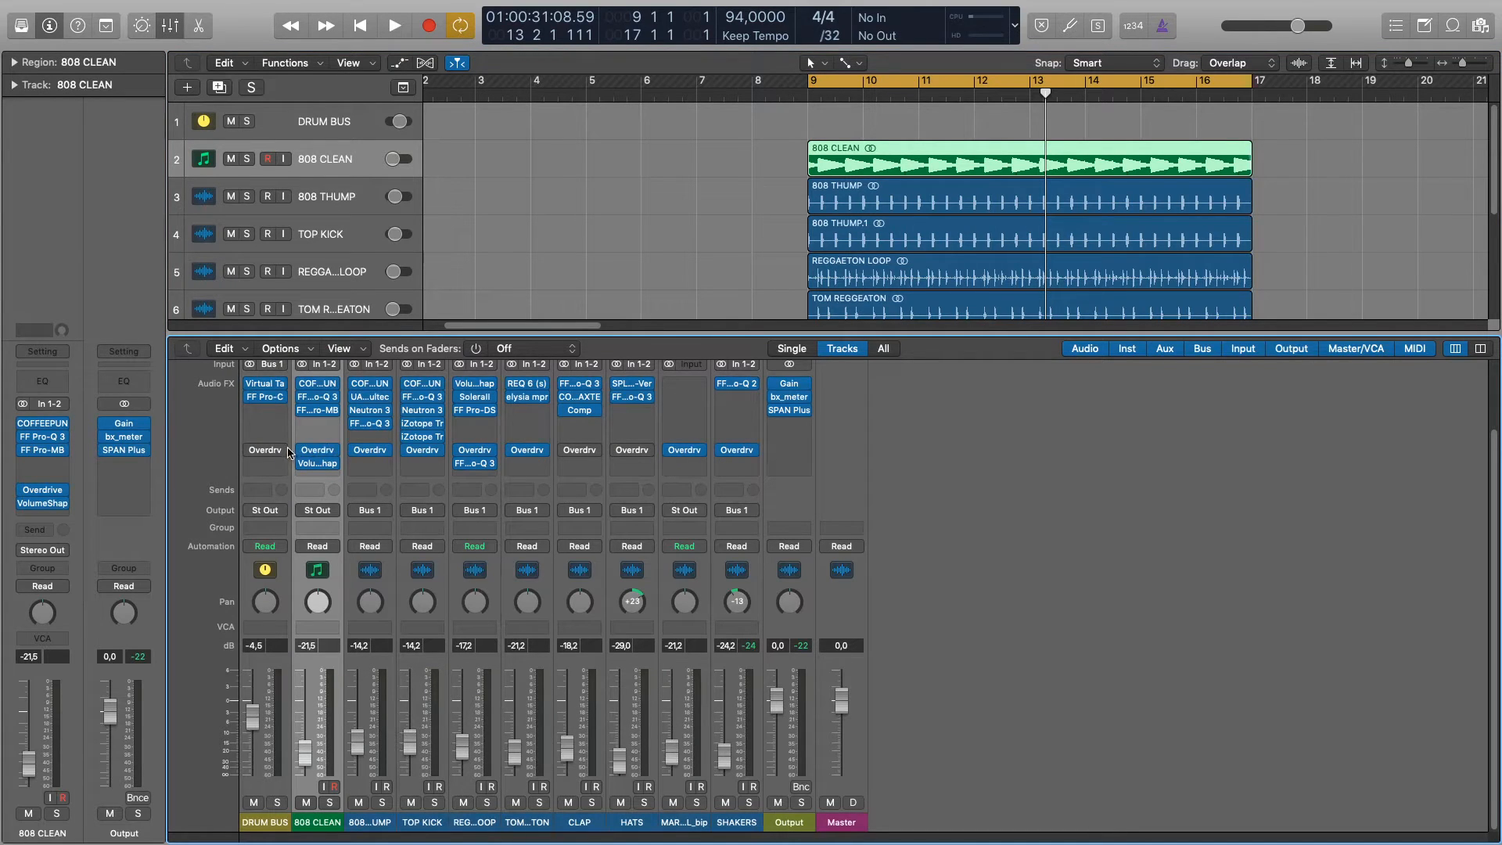
scroll(338, 266, down, 3)
right_click(335, 274)
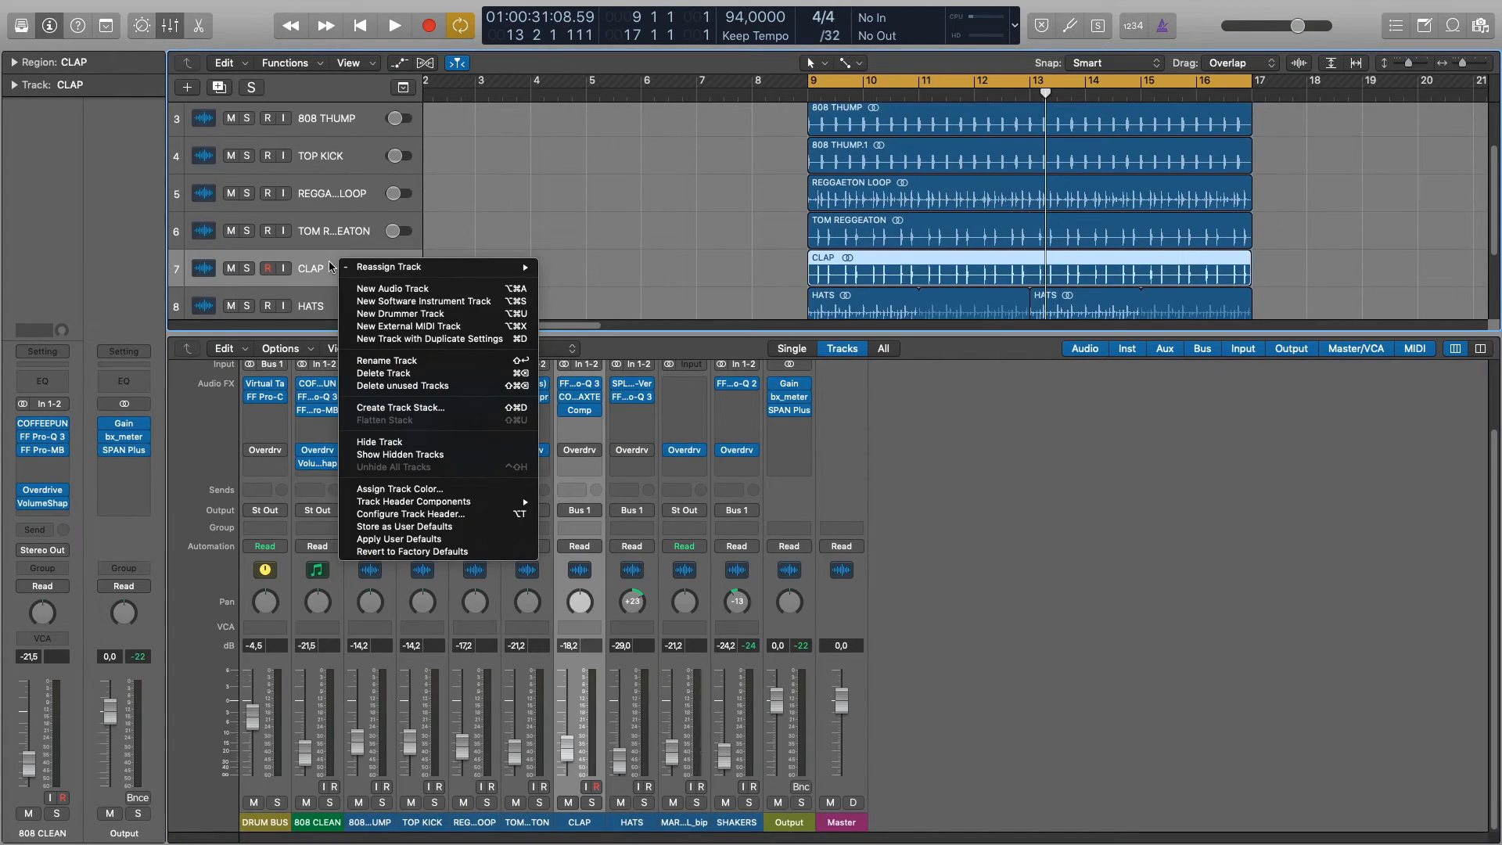
click(321, 185)
scroll(320, 185, up, 1)
scroll(321, 185, up, 1)
click(321, 169)
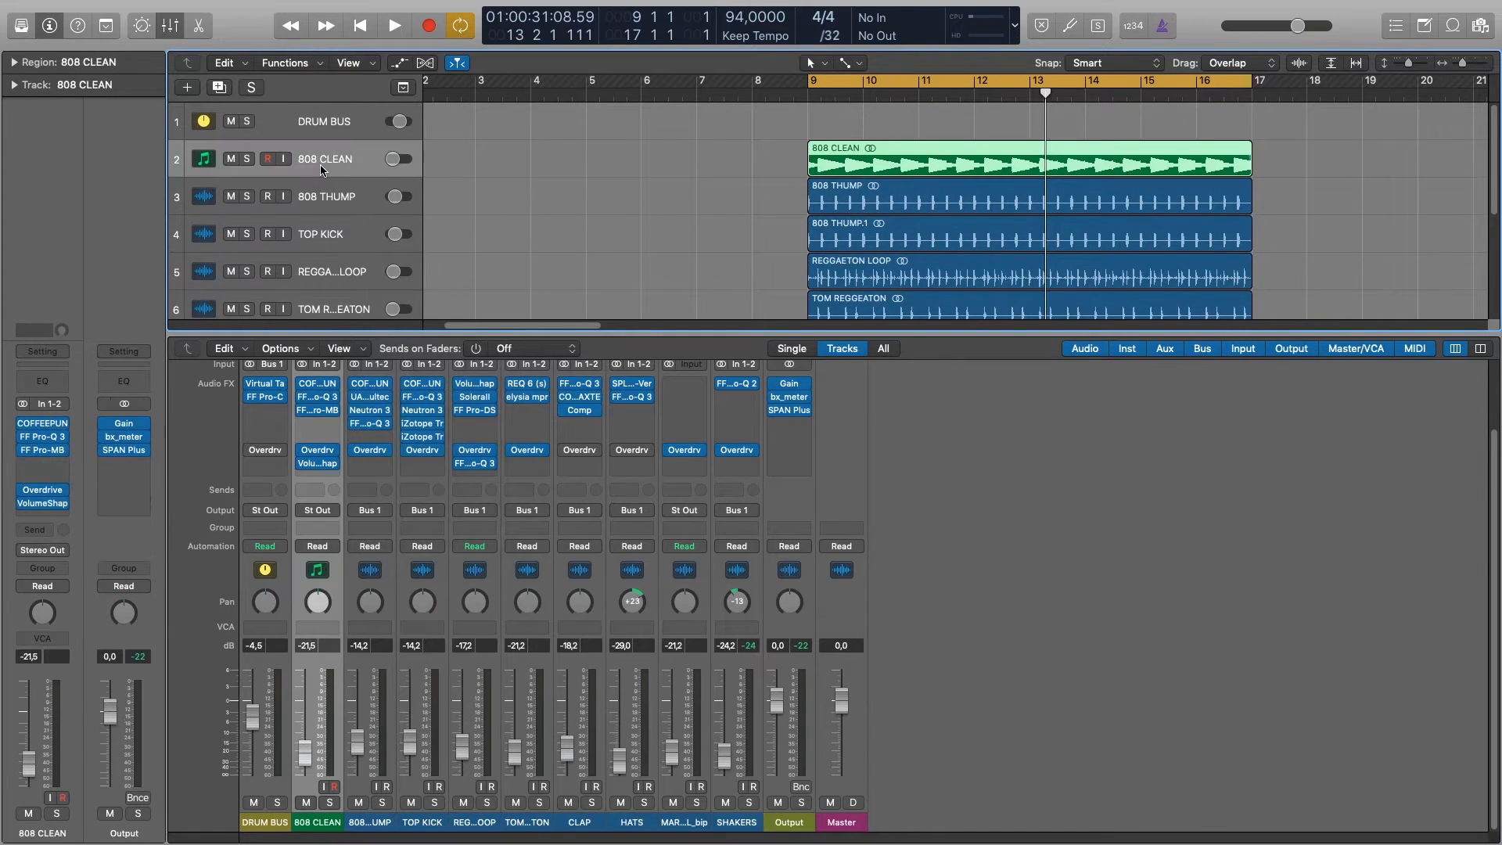
- Select all tracks from SHAKERS up to DRUM BUS, with Overdrive bypassed on every one of them
scroll(321, 168, down, 5)
right_click(321, 262)
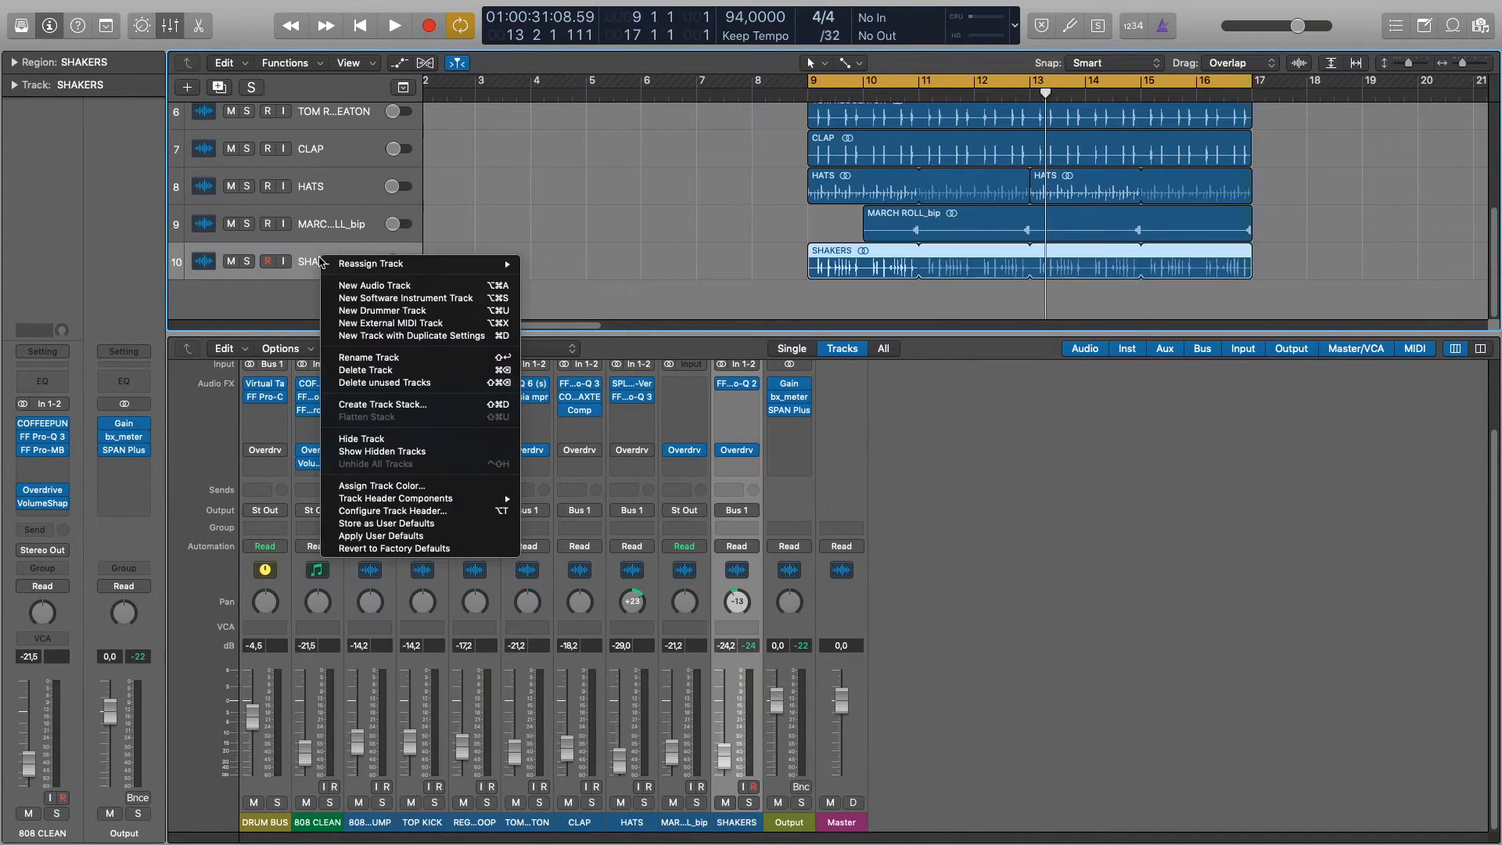
click(311, 226)
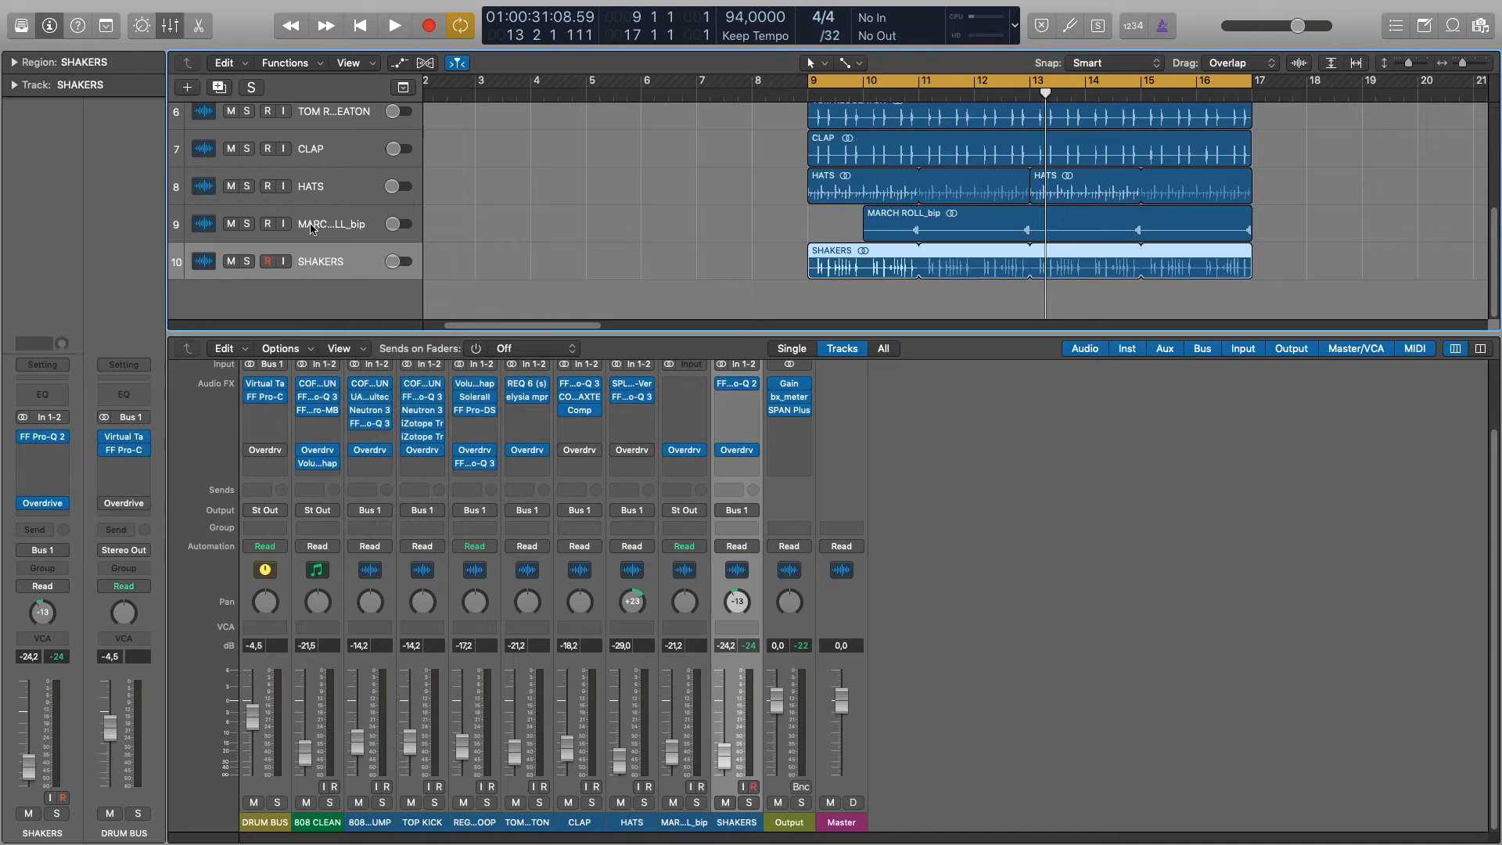
scroll(311, 227, up, 5)
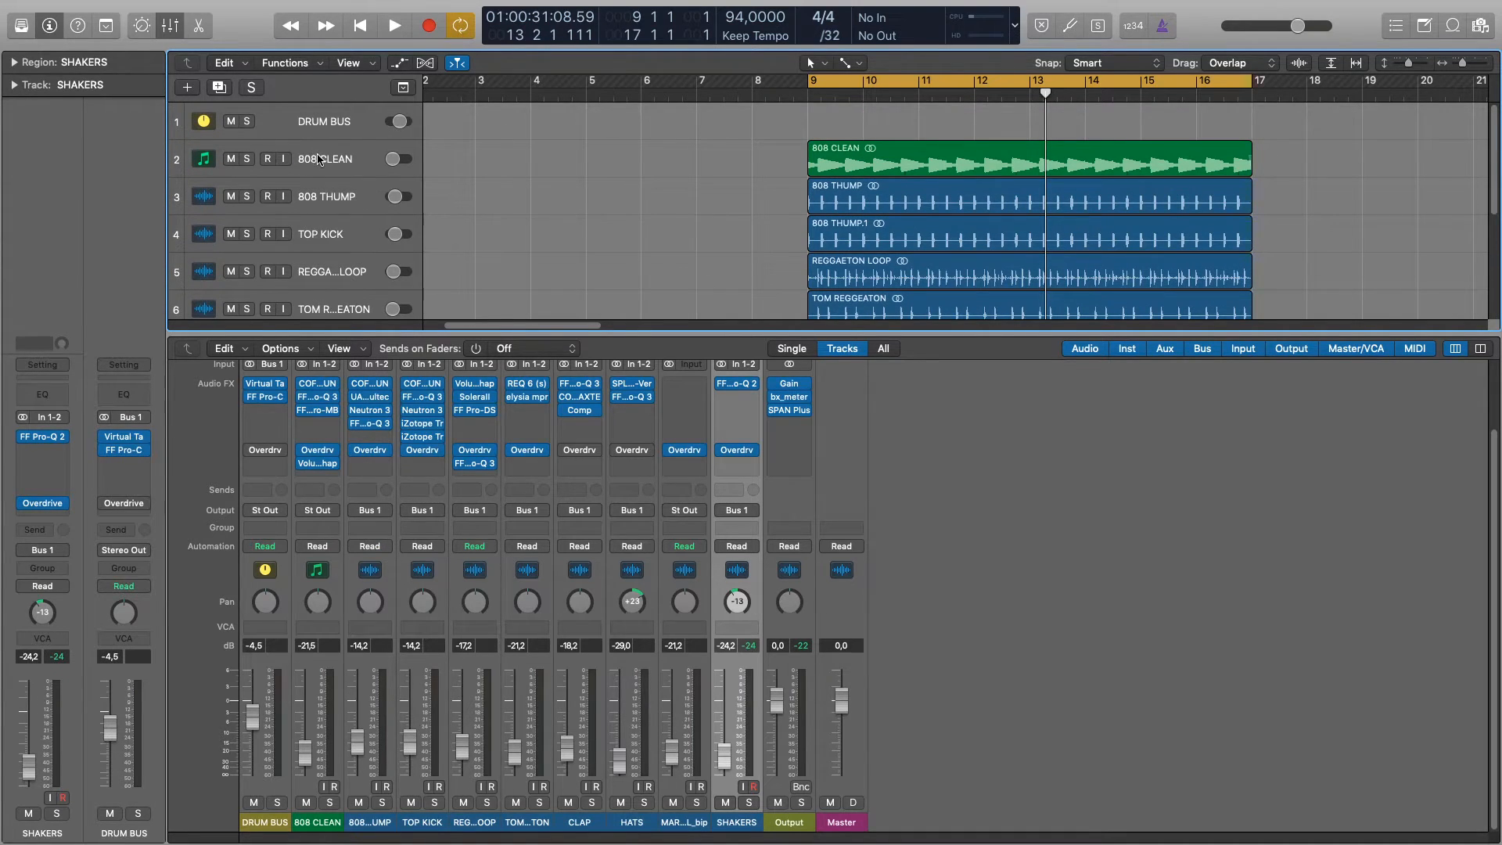
shift+click(319, 159)
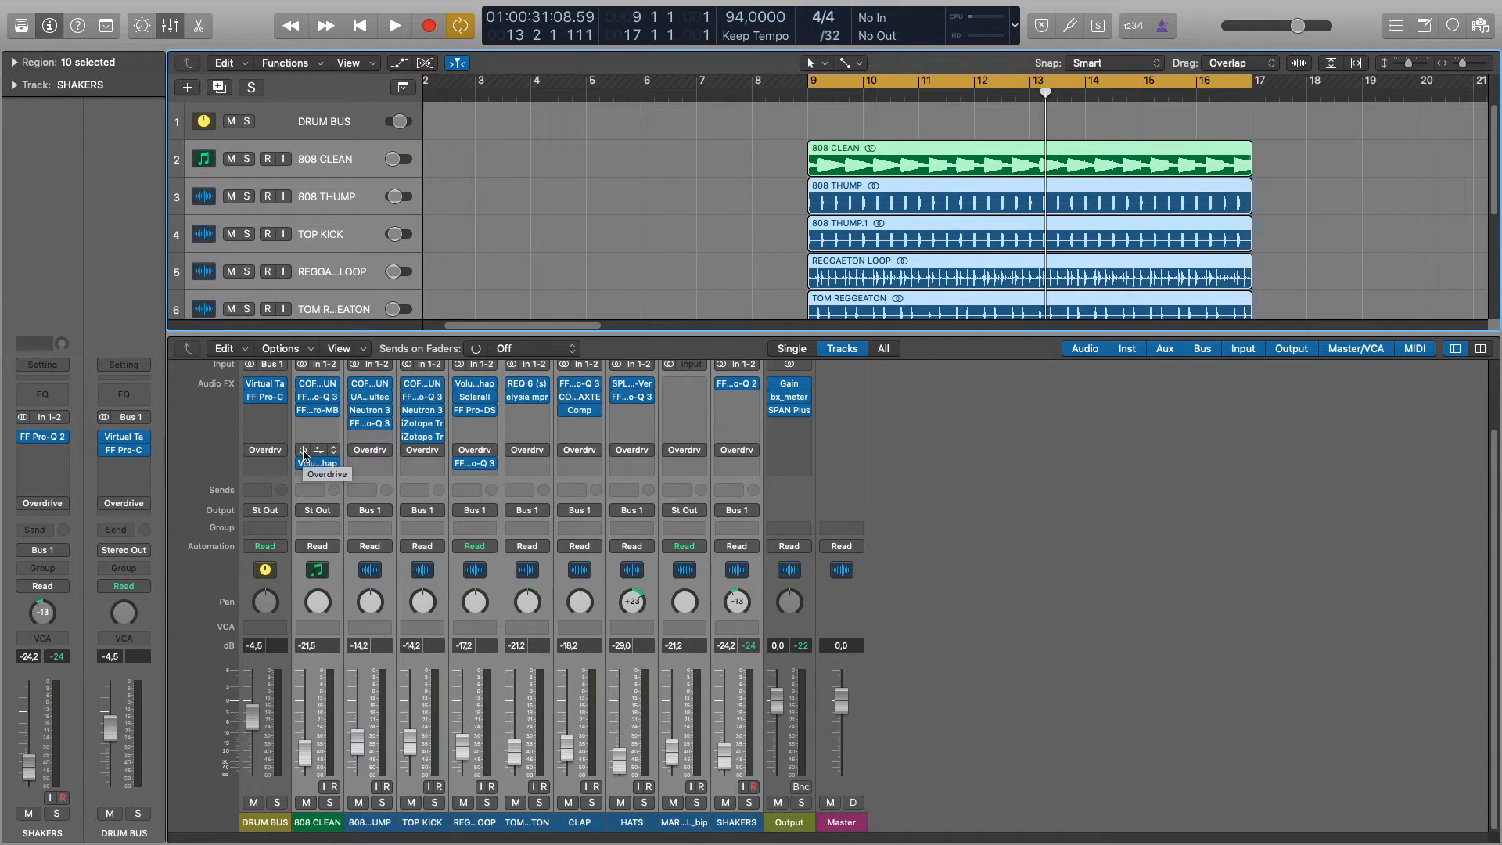
shift+click(295, 133)
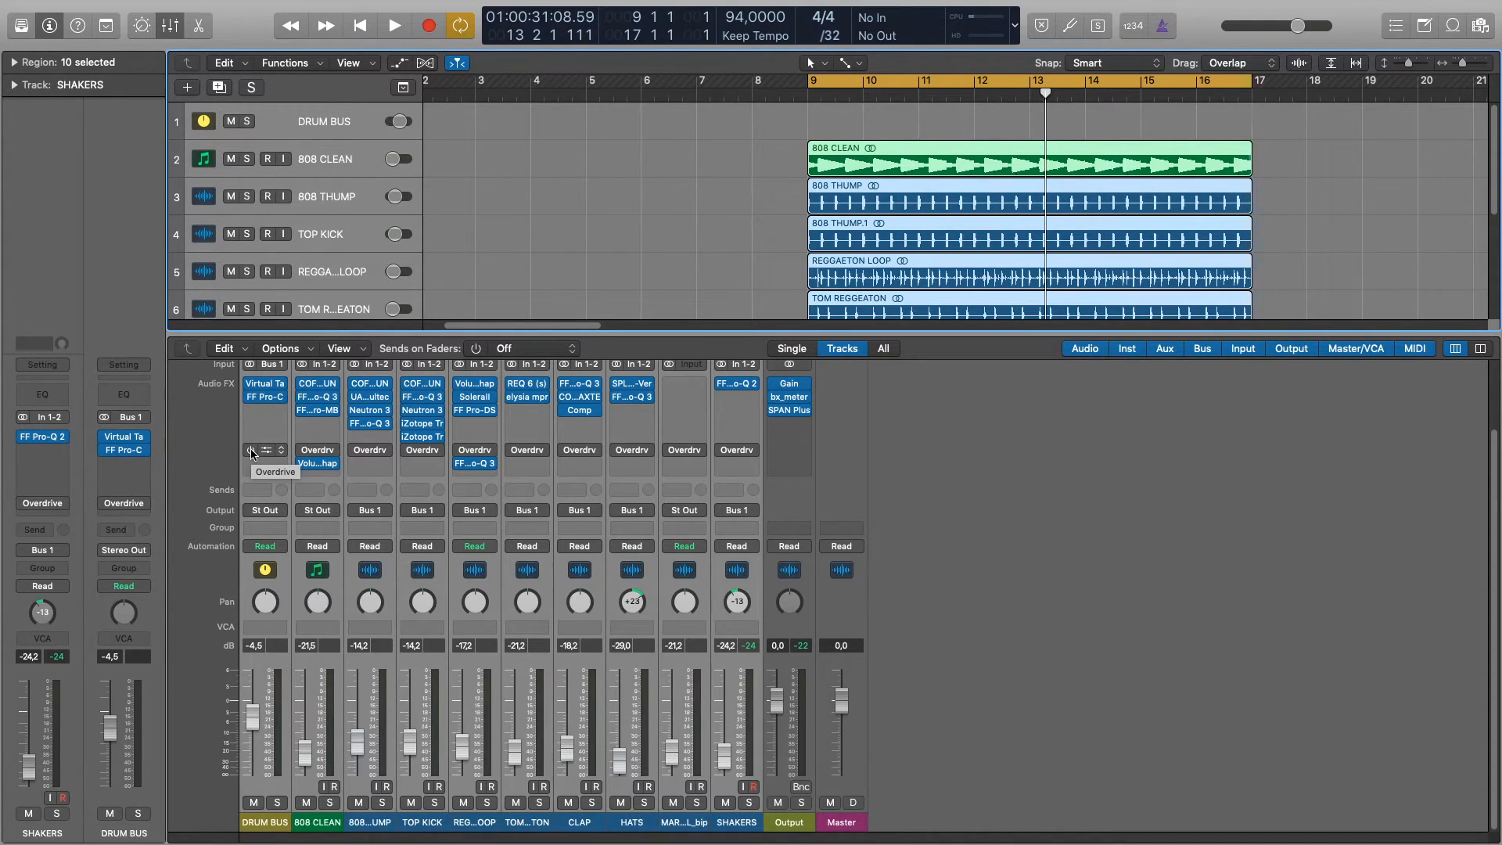
- Play the full beat with the Output's bx_meter open, compare Overdrive bypassed and active on all selected tracks, and leave it on
key(space)
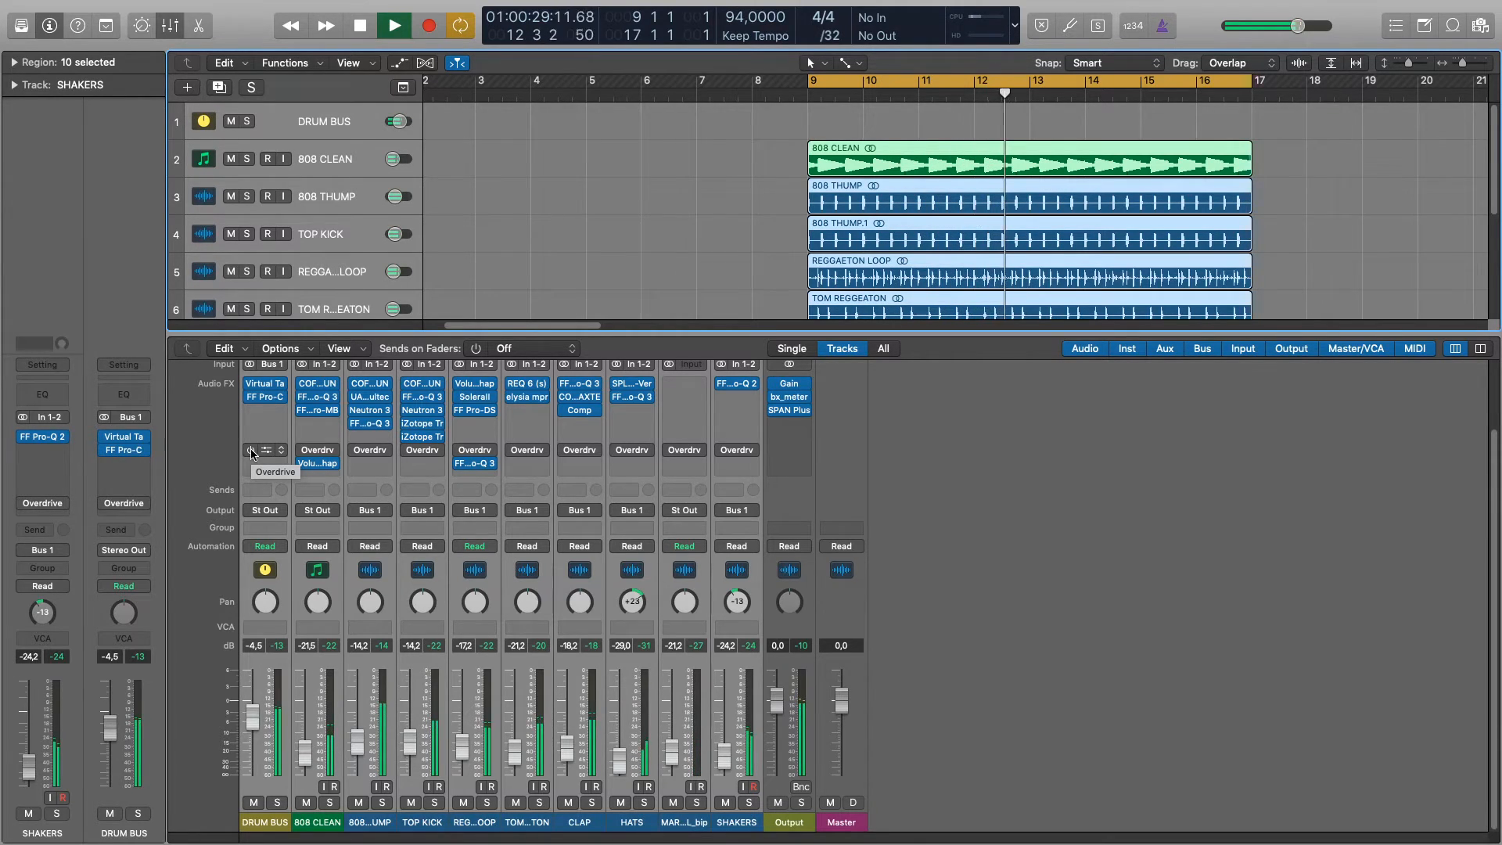
click(251, 452)
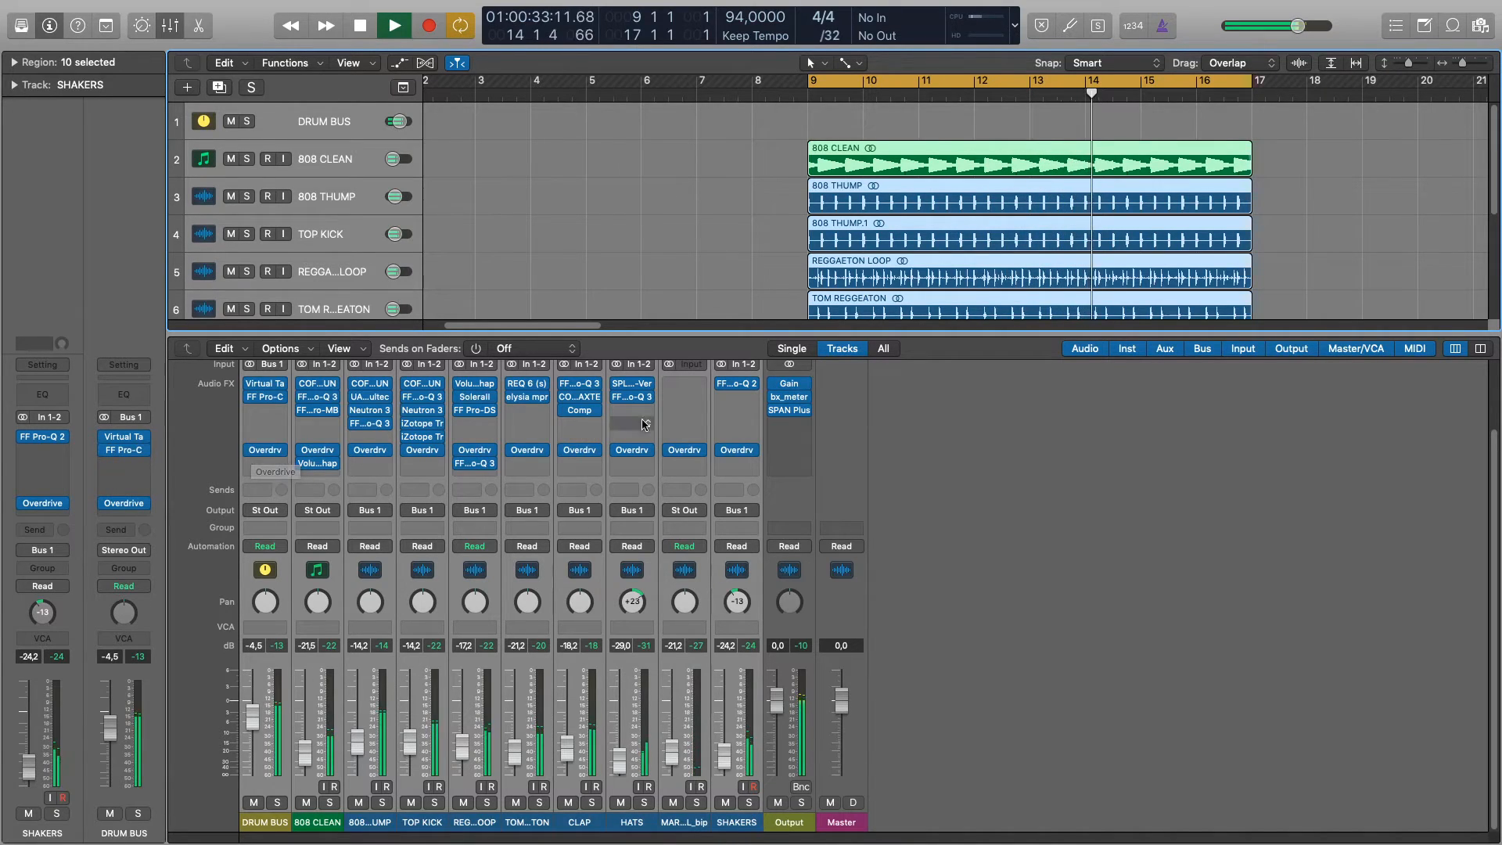
click(792, 397)
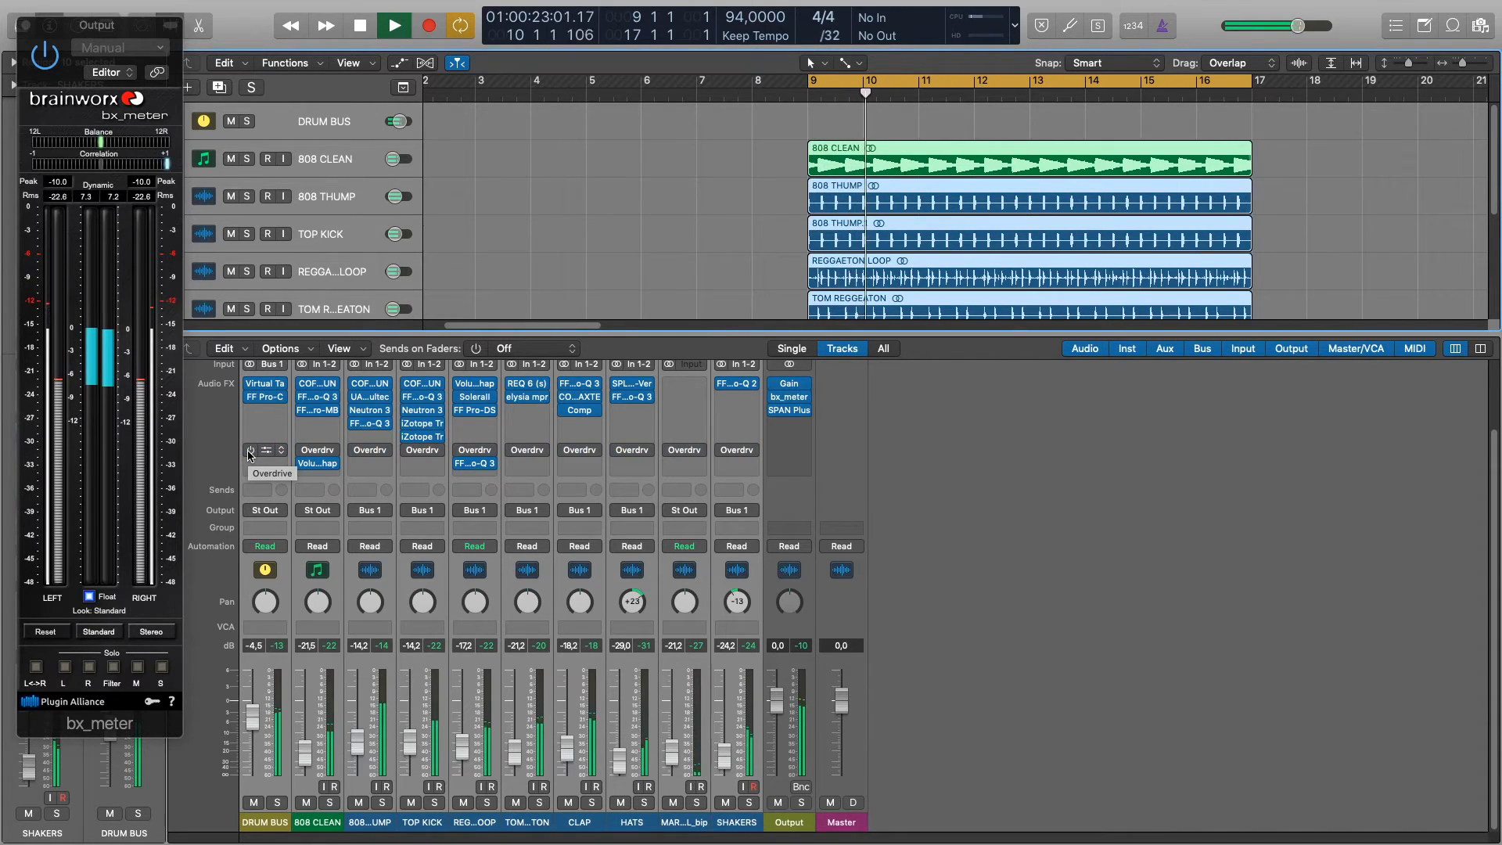
click(249, 452)
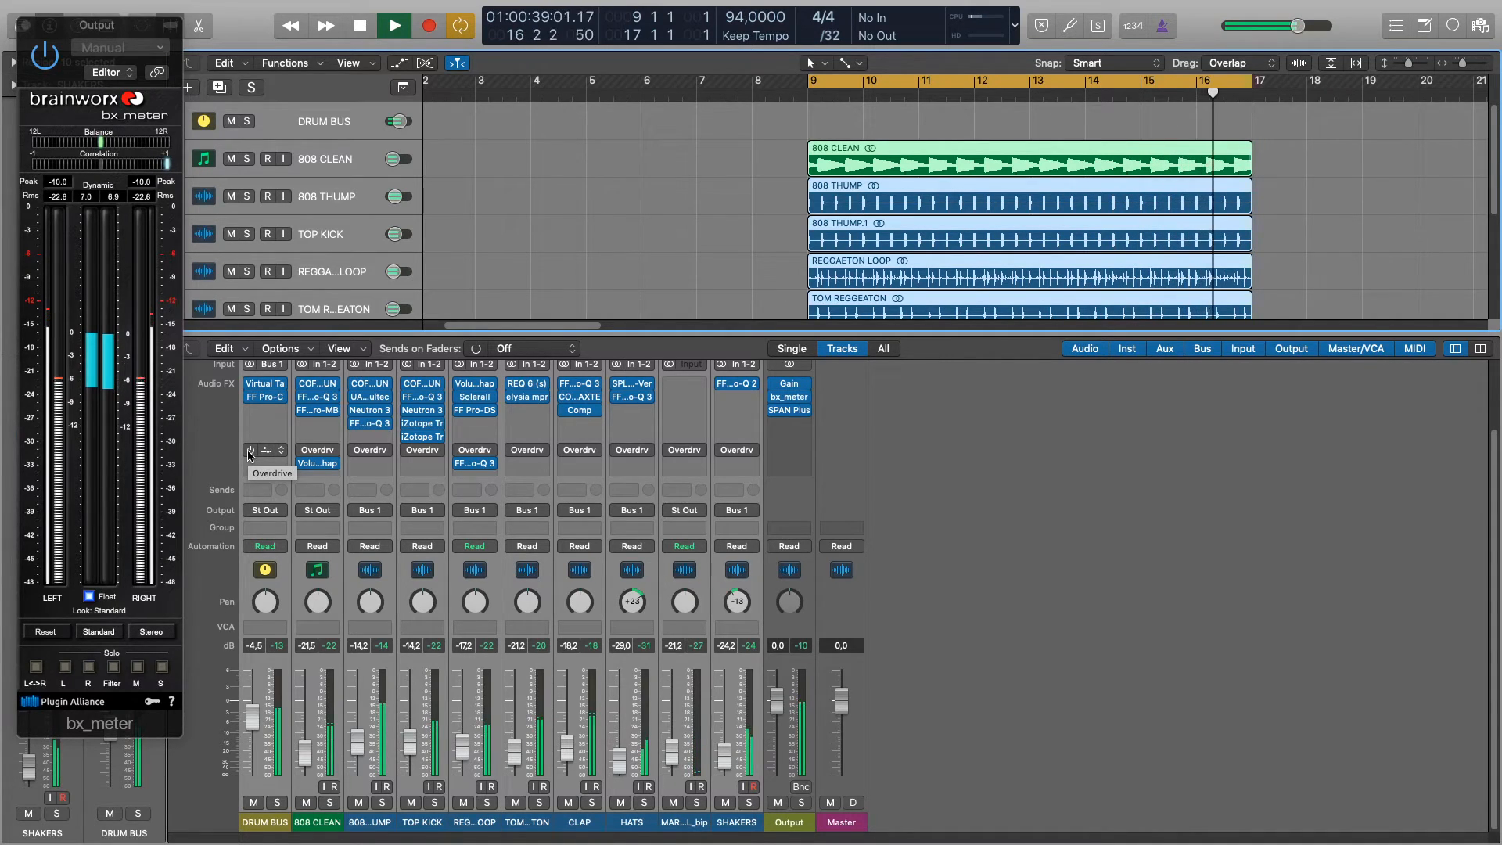
click(250, 449)
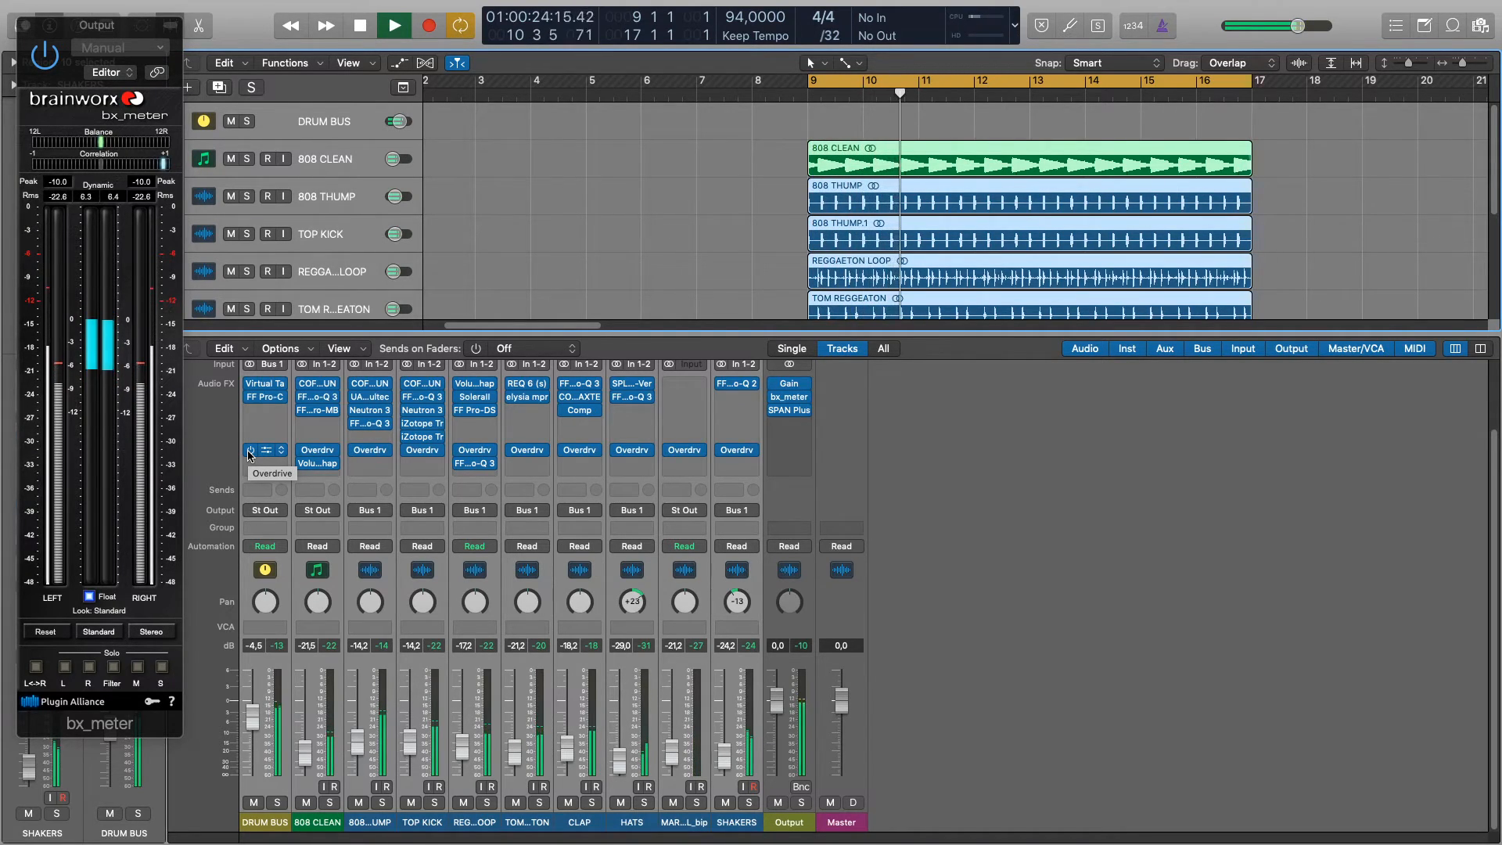
key(space)
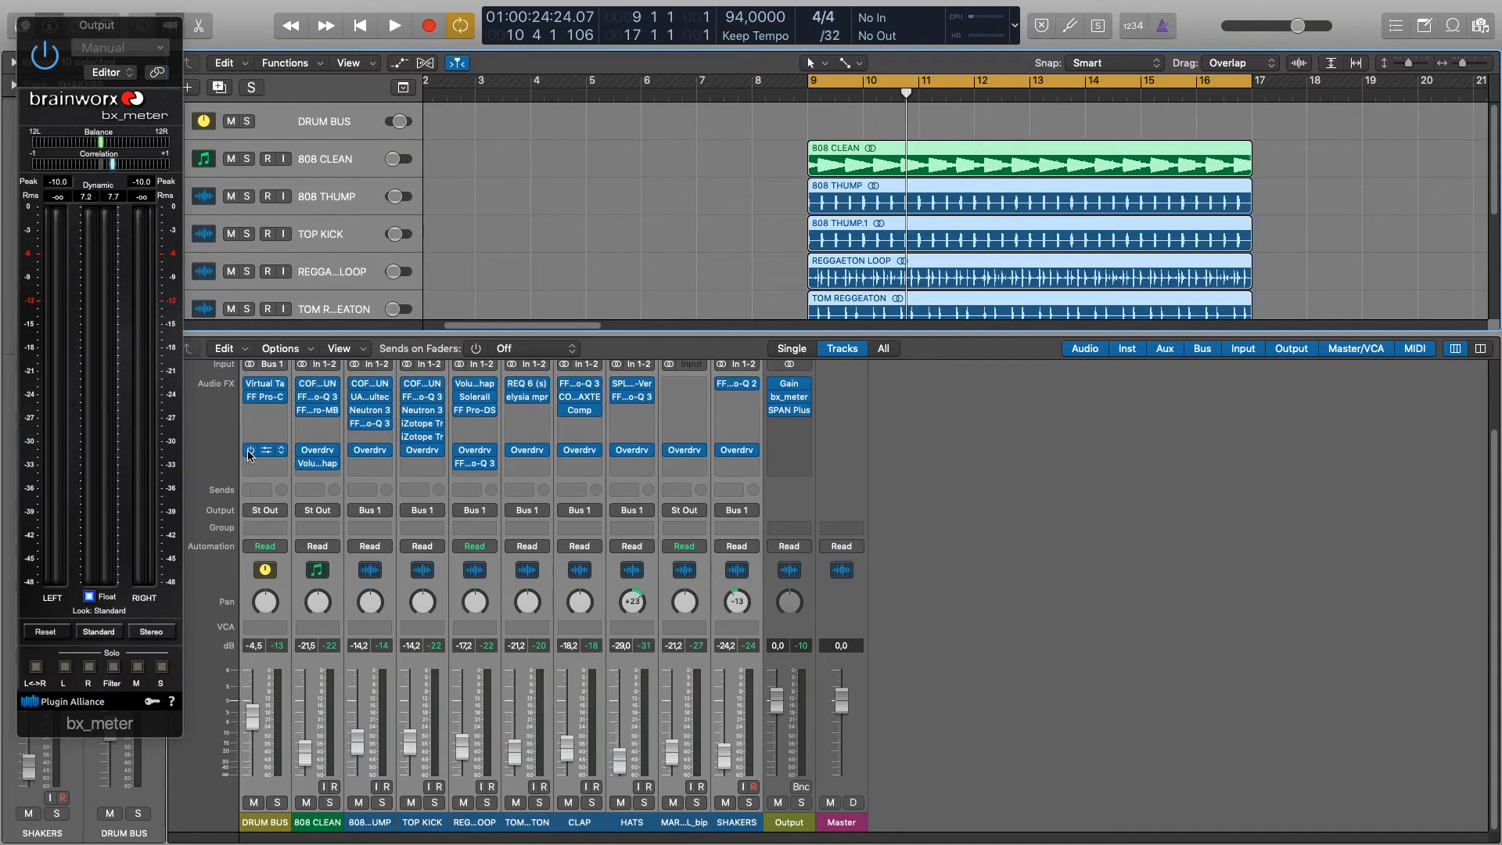
- Replay the beat with Overdrive bypassed and active on all selected tracks, comparing the peak and RMS levels on bx_meter
key(space)
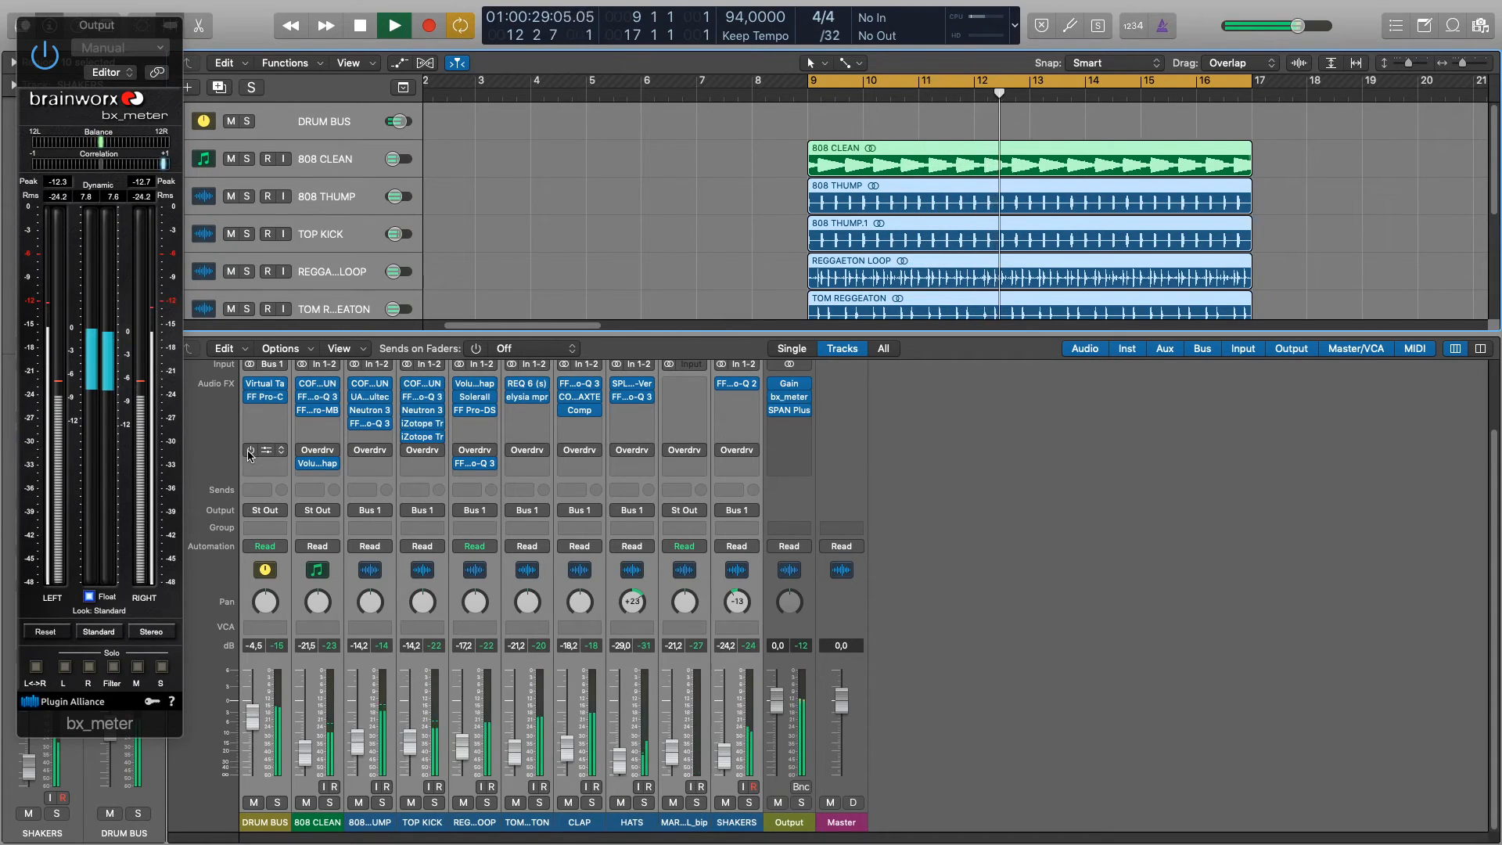
click(250, 452)
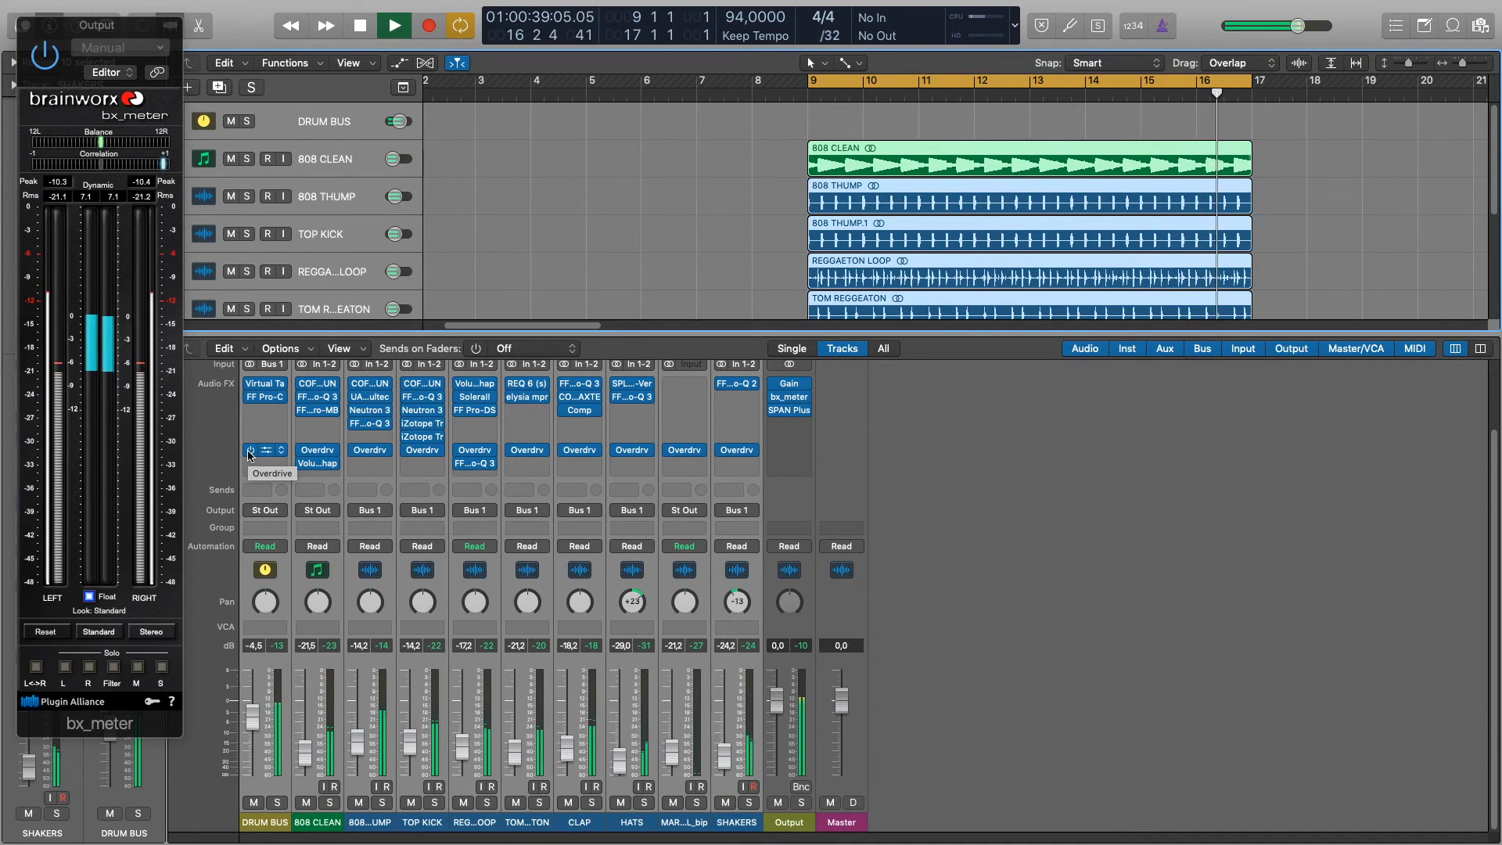
key(space)
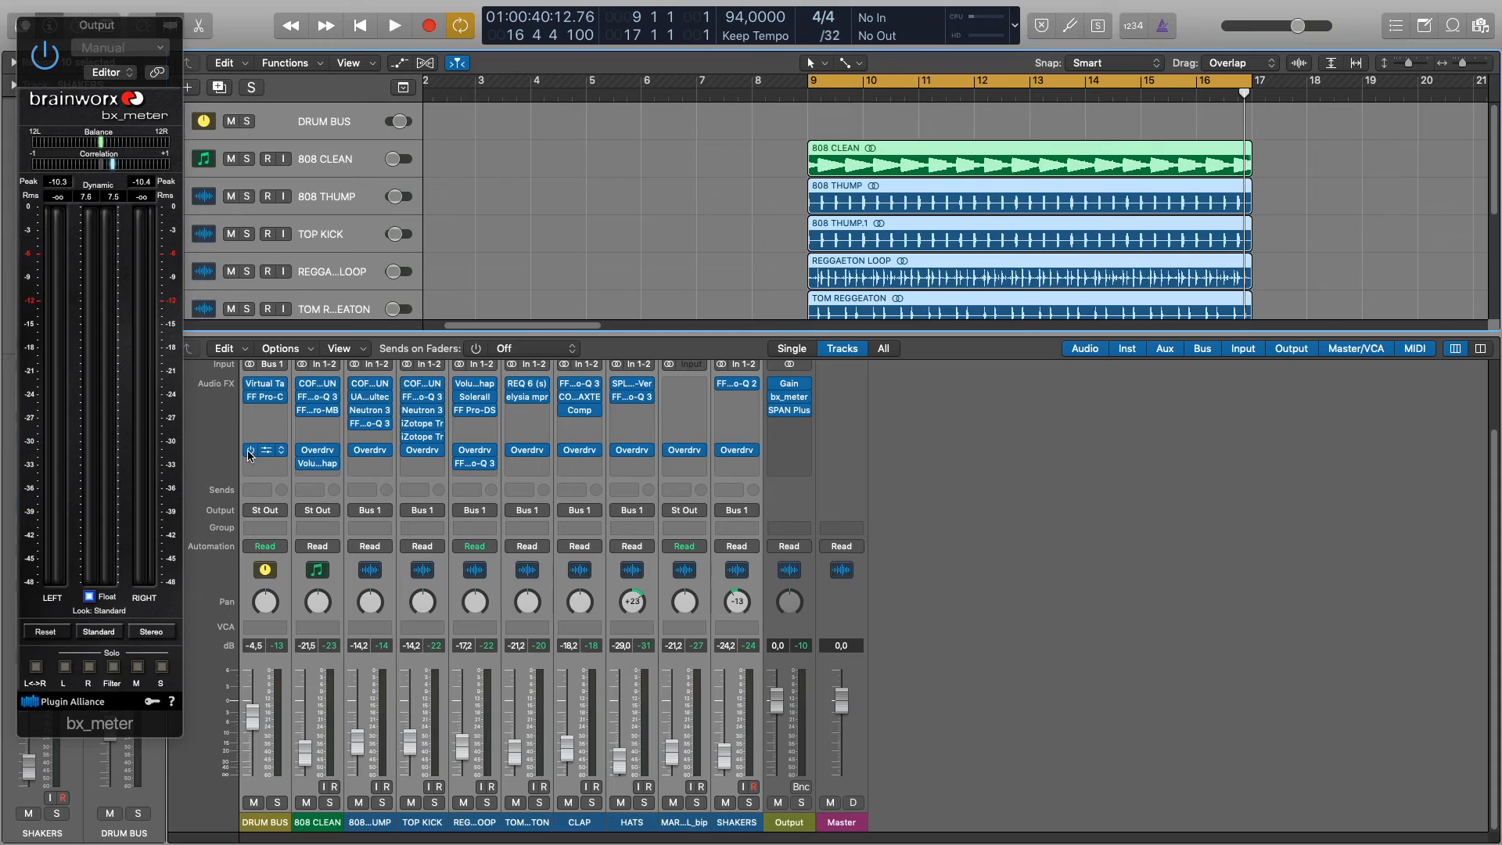
- Open the Overdrive plug-in of the 808 THUMP track
click(370, 450)
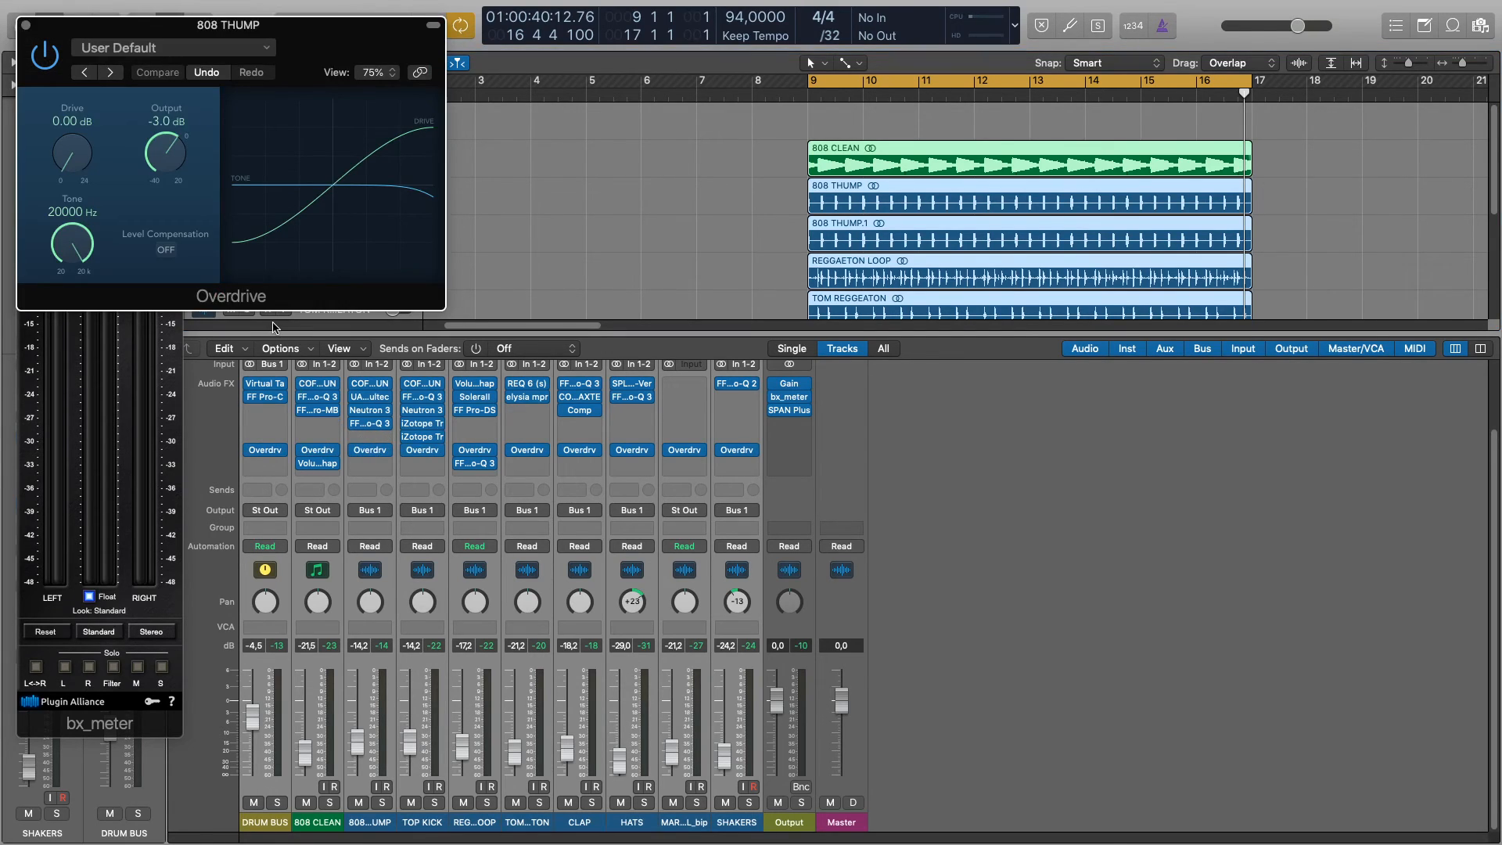